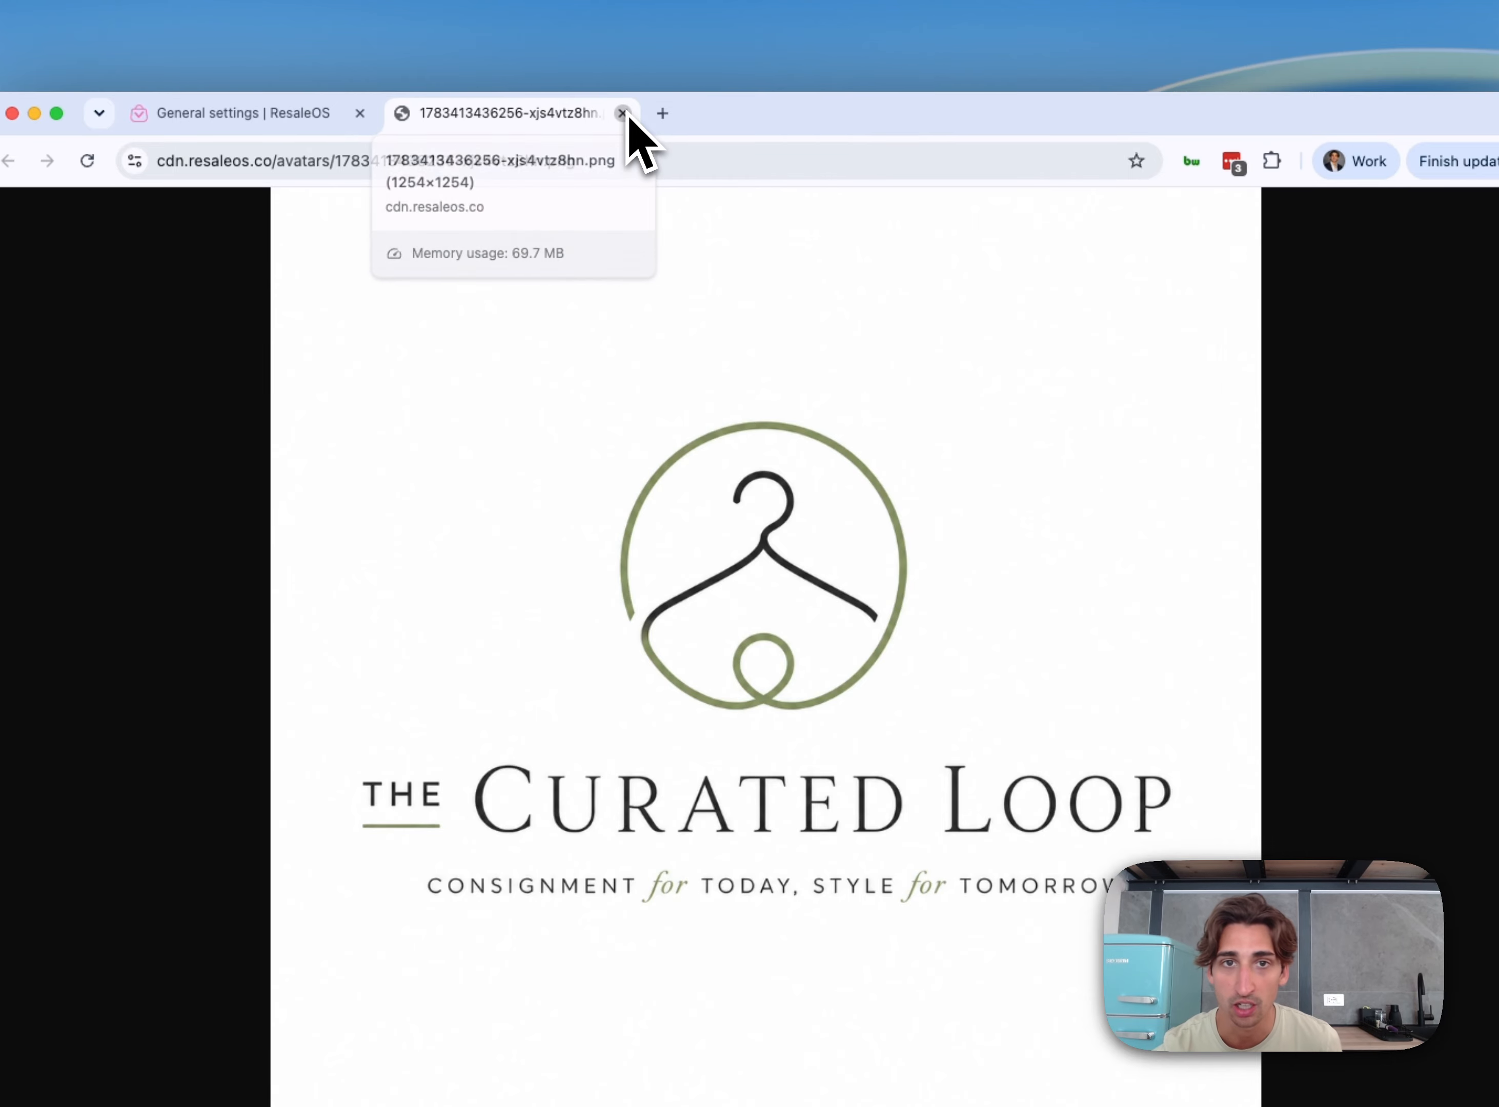
Close the full-size Curated Loop logo tab to get back to General settings
{"action": "left_click", "coordinate": [622, 113]}
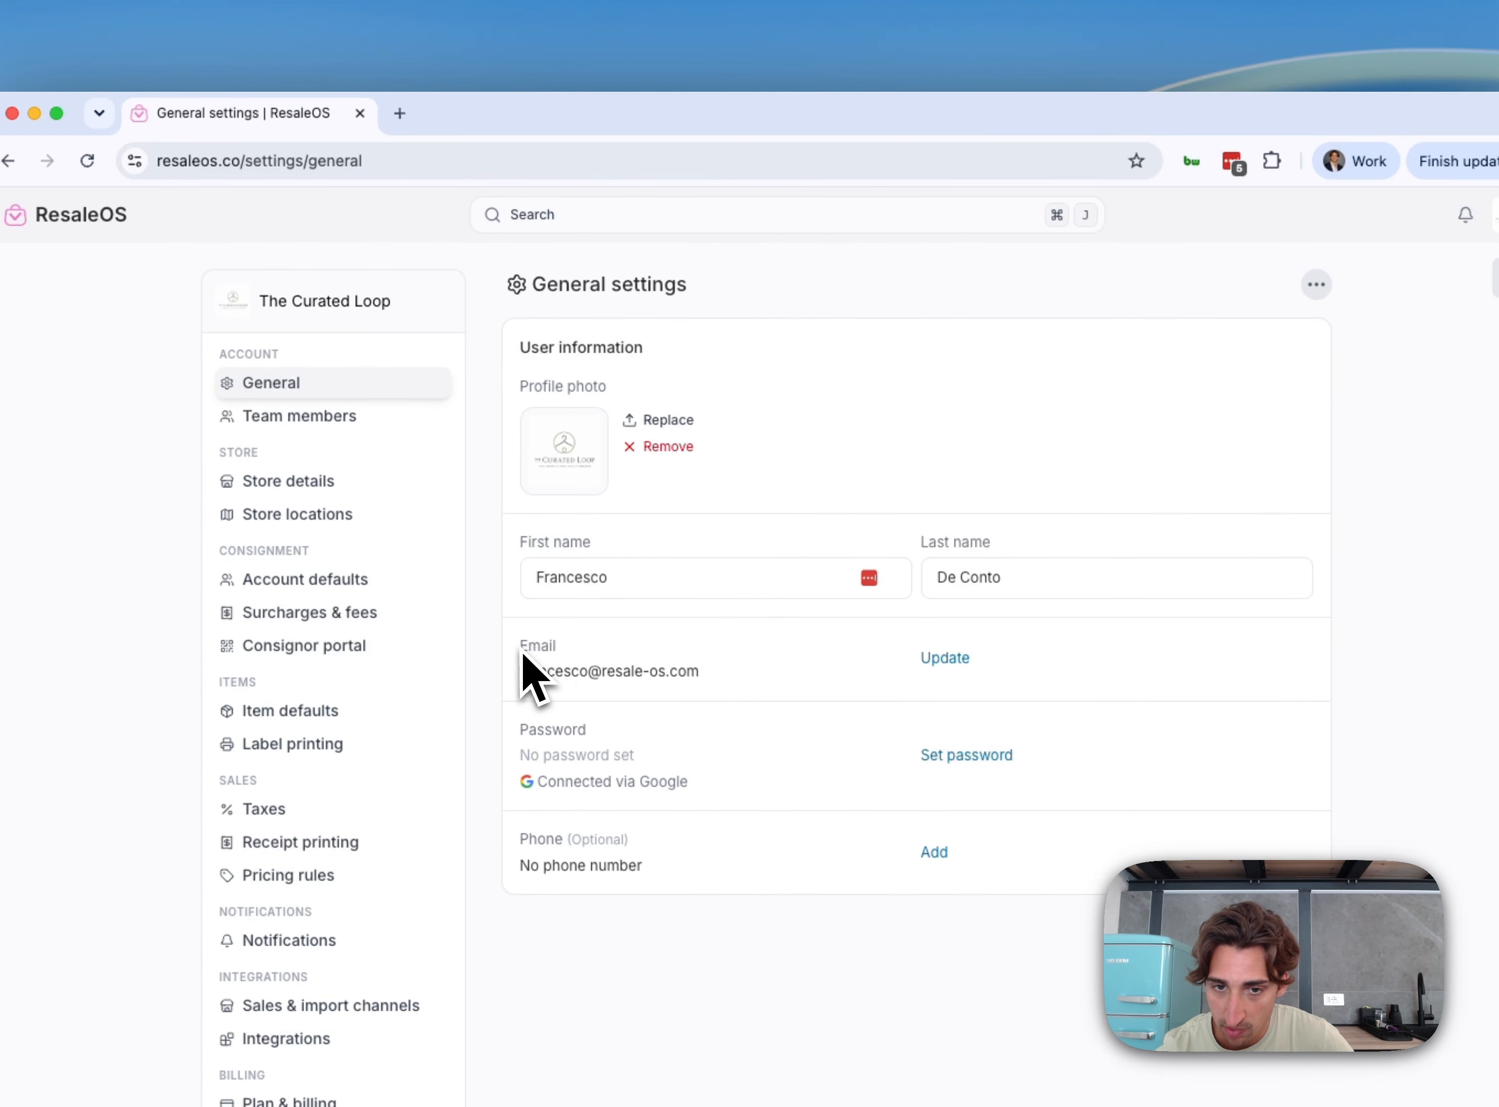
Add the user's phone number to the profile through the Update profile dialog
{"action": "left_click_drag", "start_coordinate": [519, 647], "coordinate": [716, 703]}
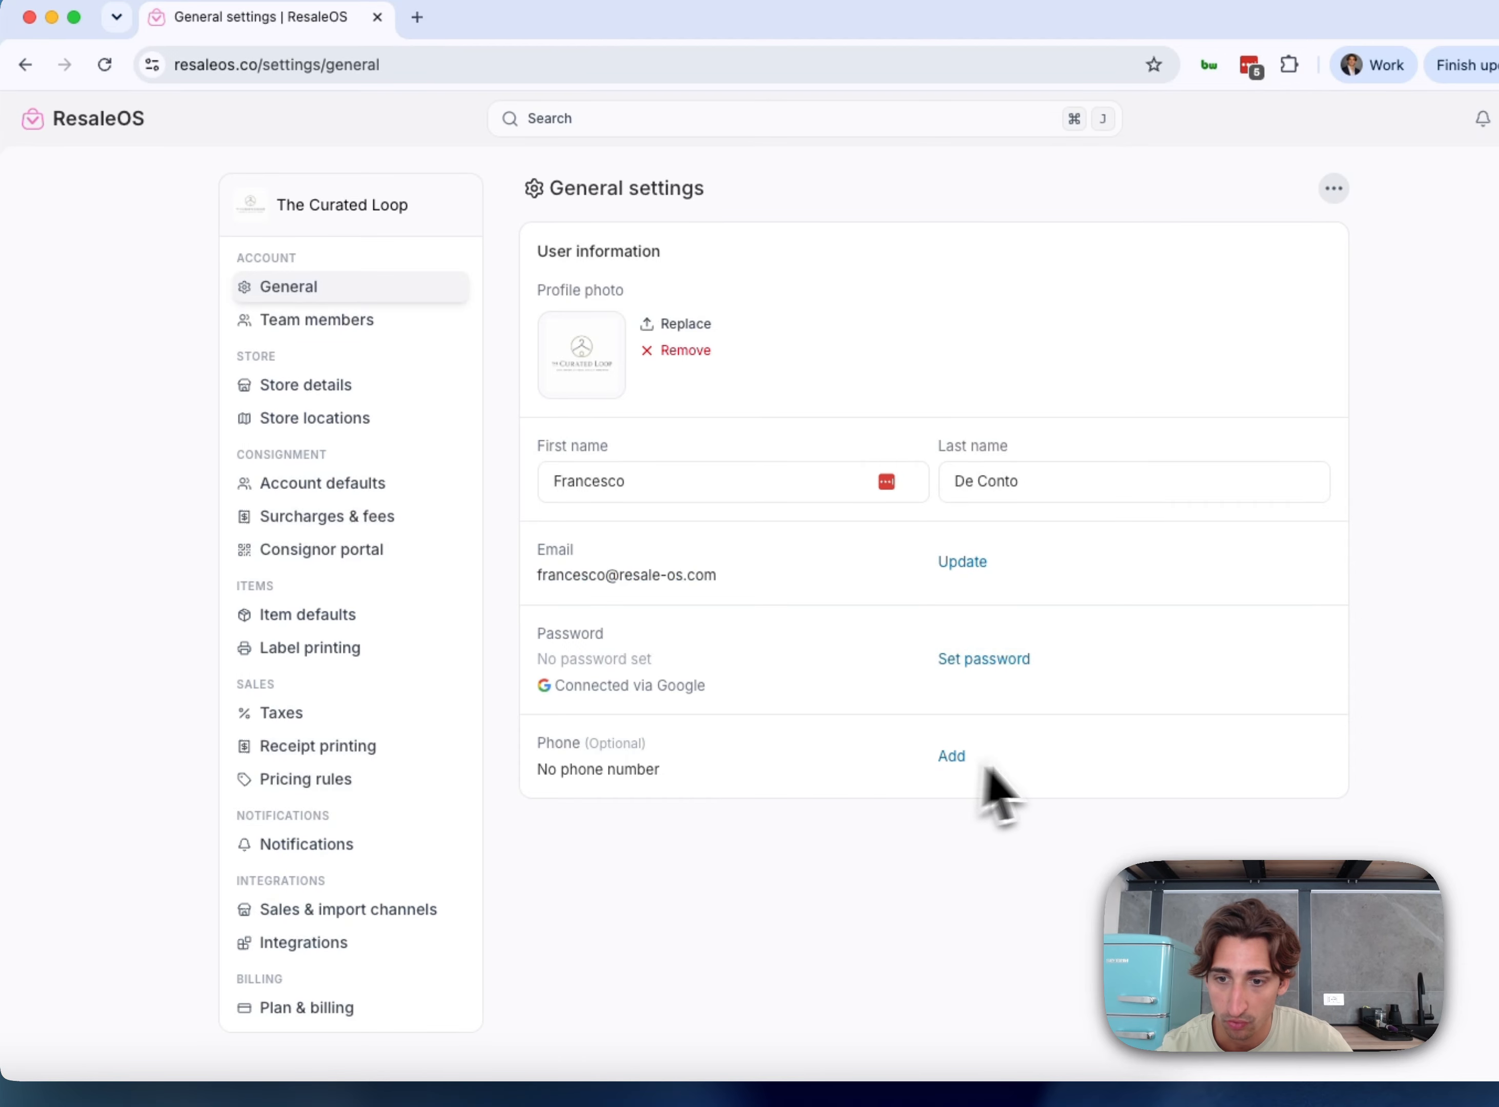
{"action": "left_click", "coordinate": [951, 757]}
{"action": "left_click", "coordinate": [714, 617]}
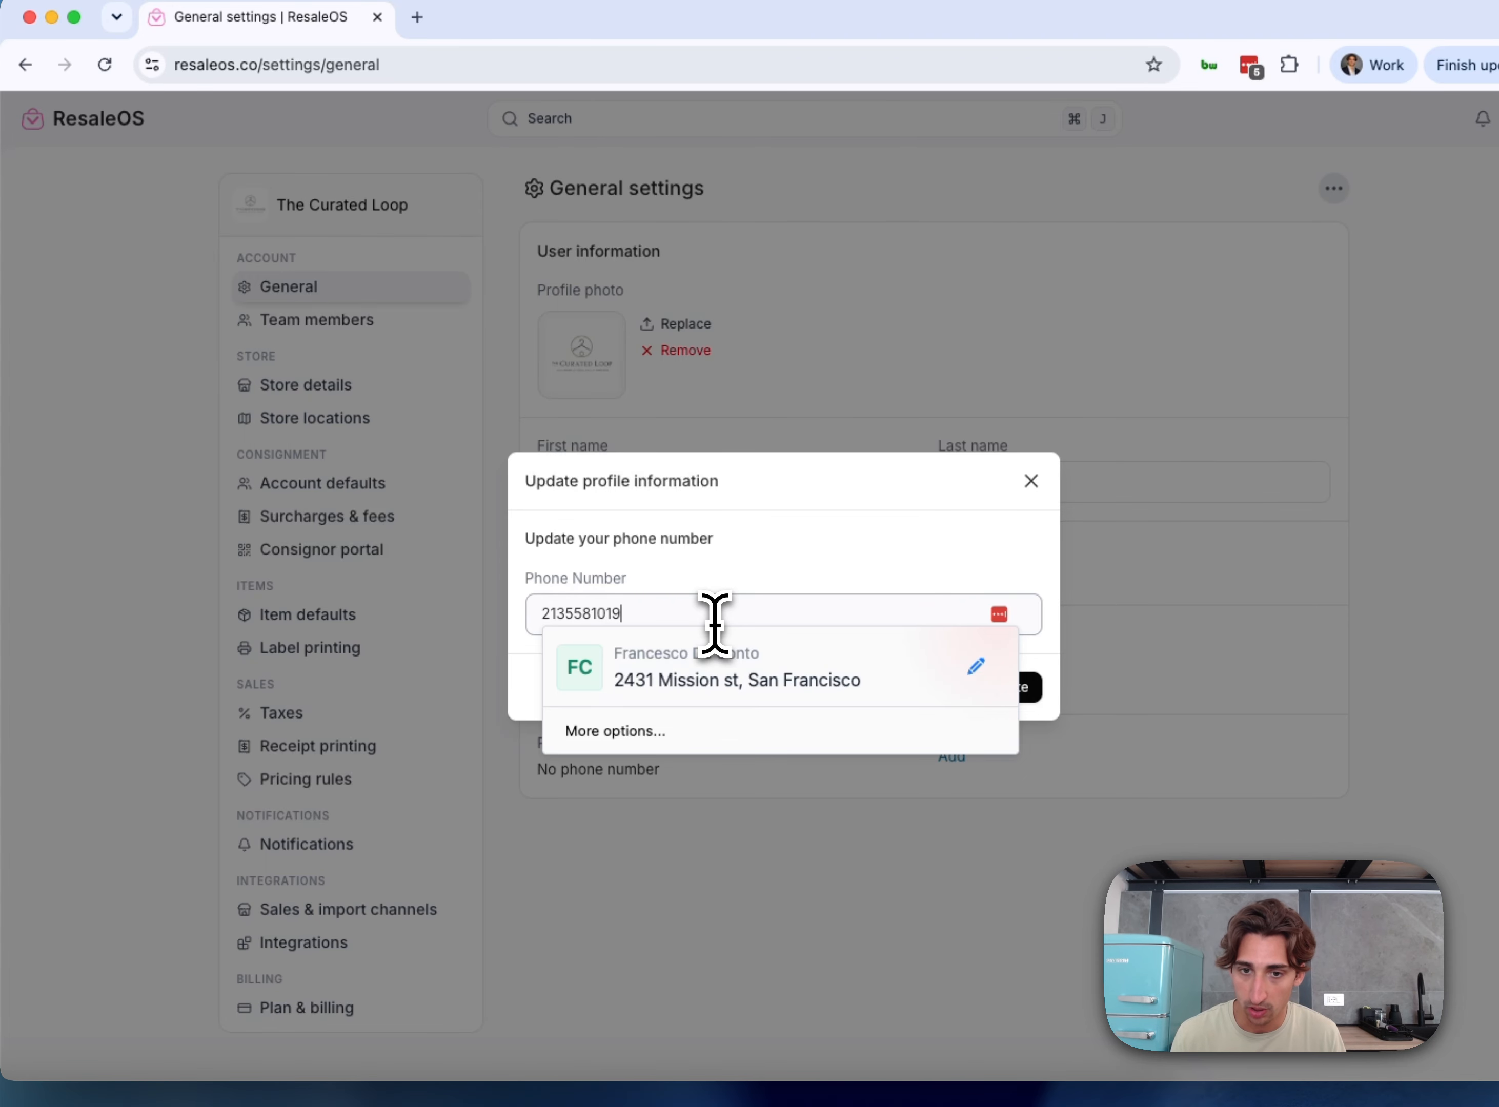
{"action": "left_click", "coordinate": [1003, 686]}
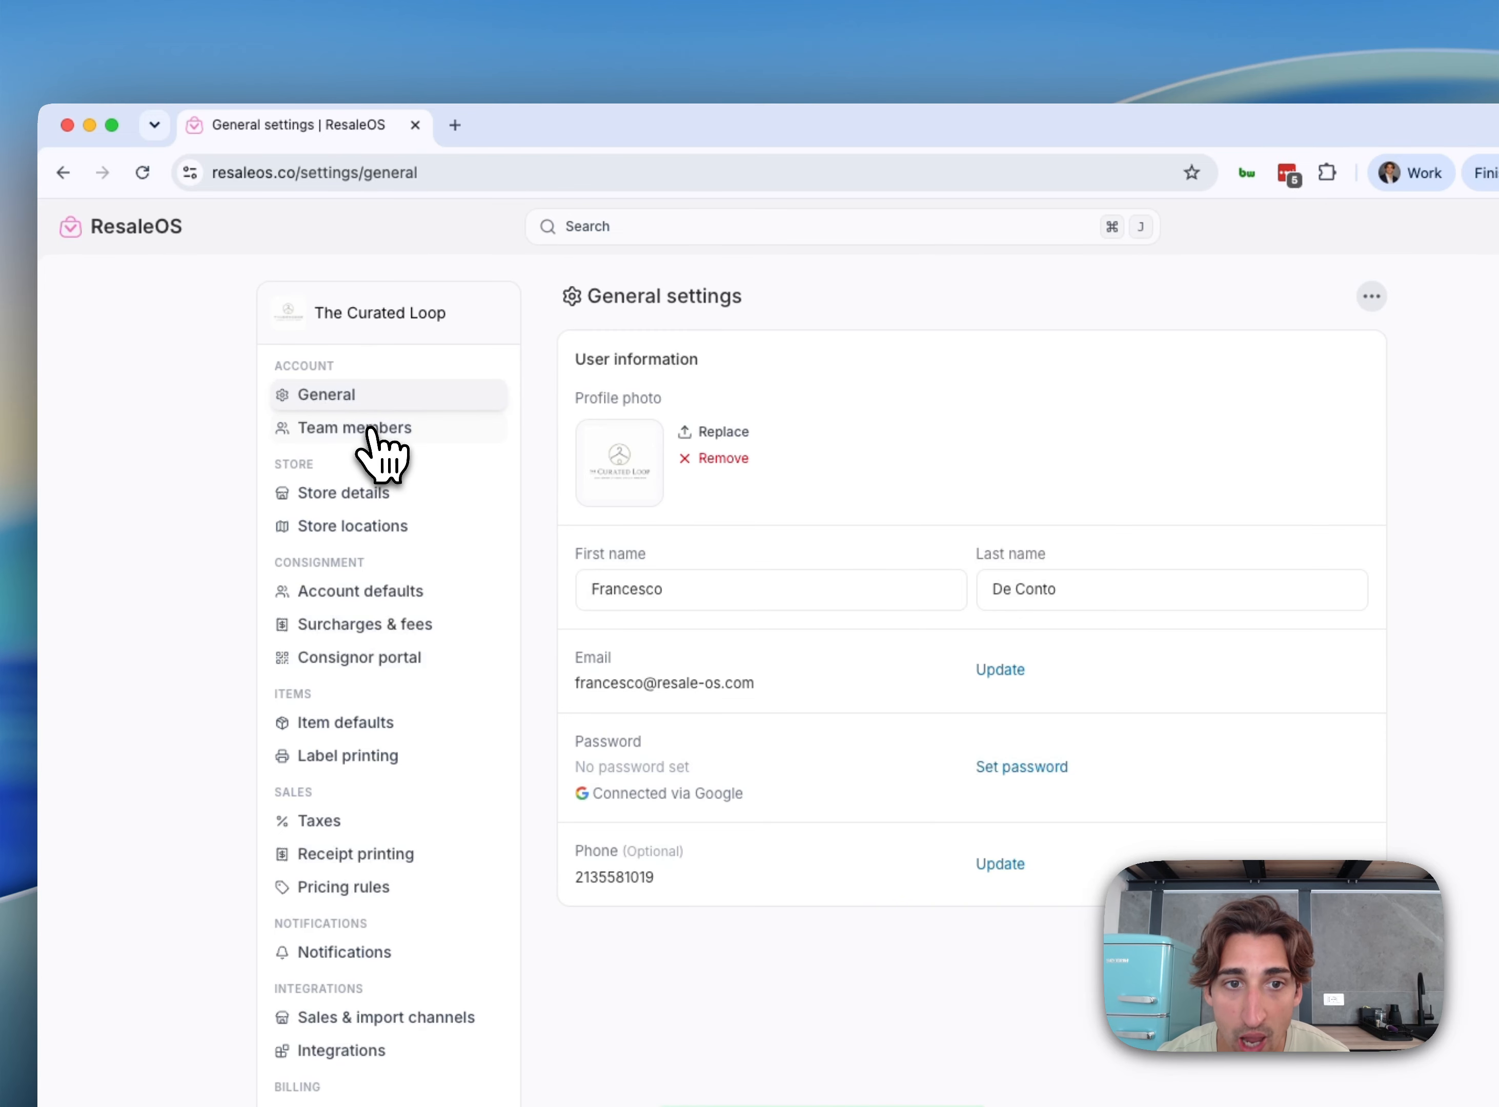
Open Team members, expand and collapse individual permissions, and review the single Owner member
{"action": "left_click", "coordinate": [397, 428]}
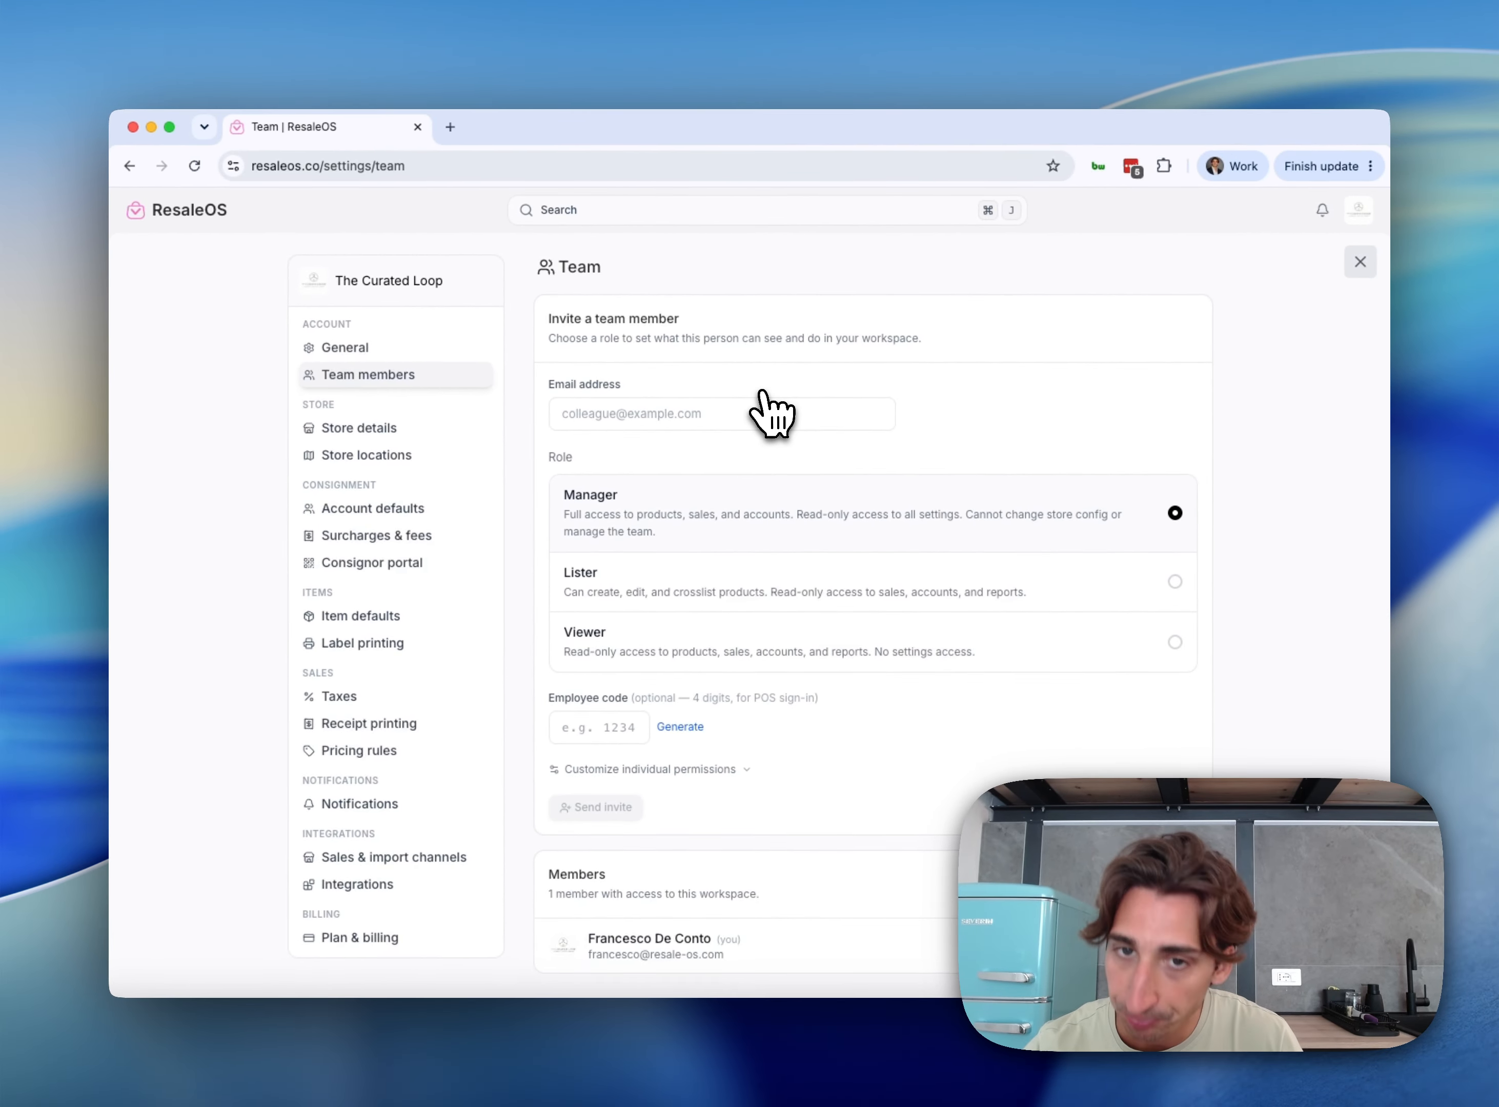
{"action": "scroll", "coordinate": [718, 452], "scroll_direction": "down", "scroll_amount": 1}
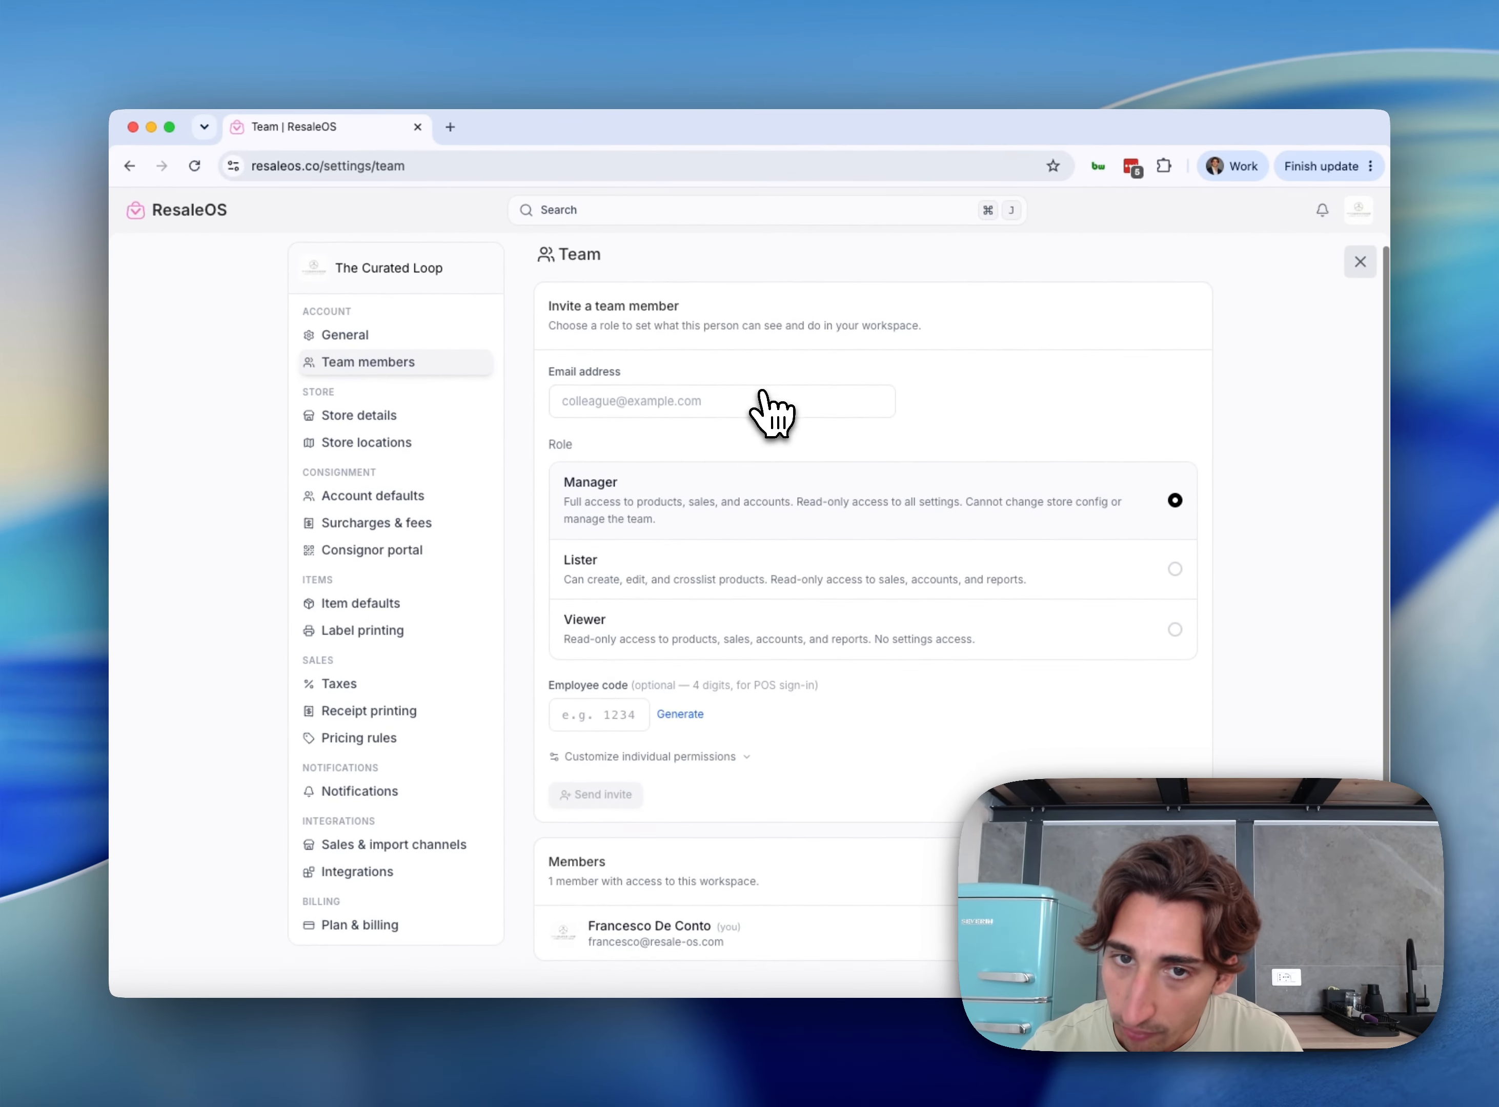
{"action": "left_click", "coordinate": [717, 463]}
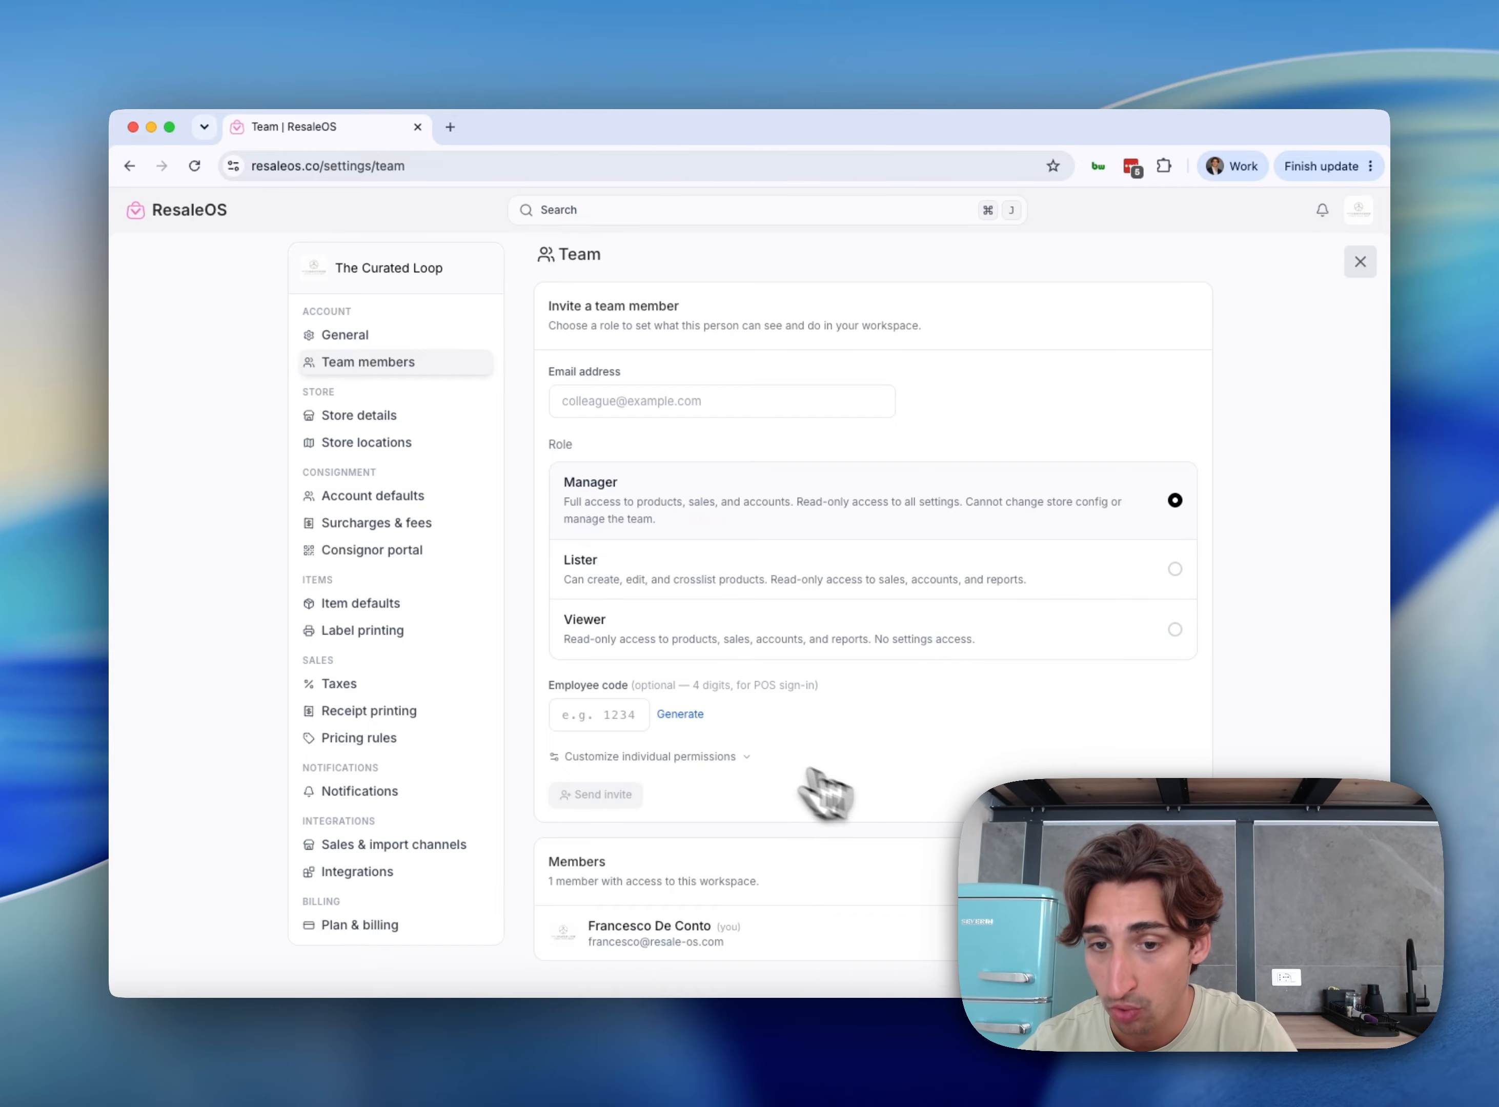
{"action": "left_click", "coordinate": [664, 758]}
{"action": "scroll", "coordinate": [671, 766], "scroll_direction": "down", "scroll_amount": 5}
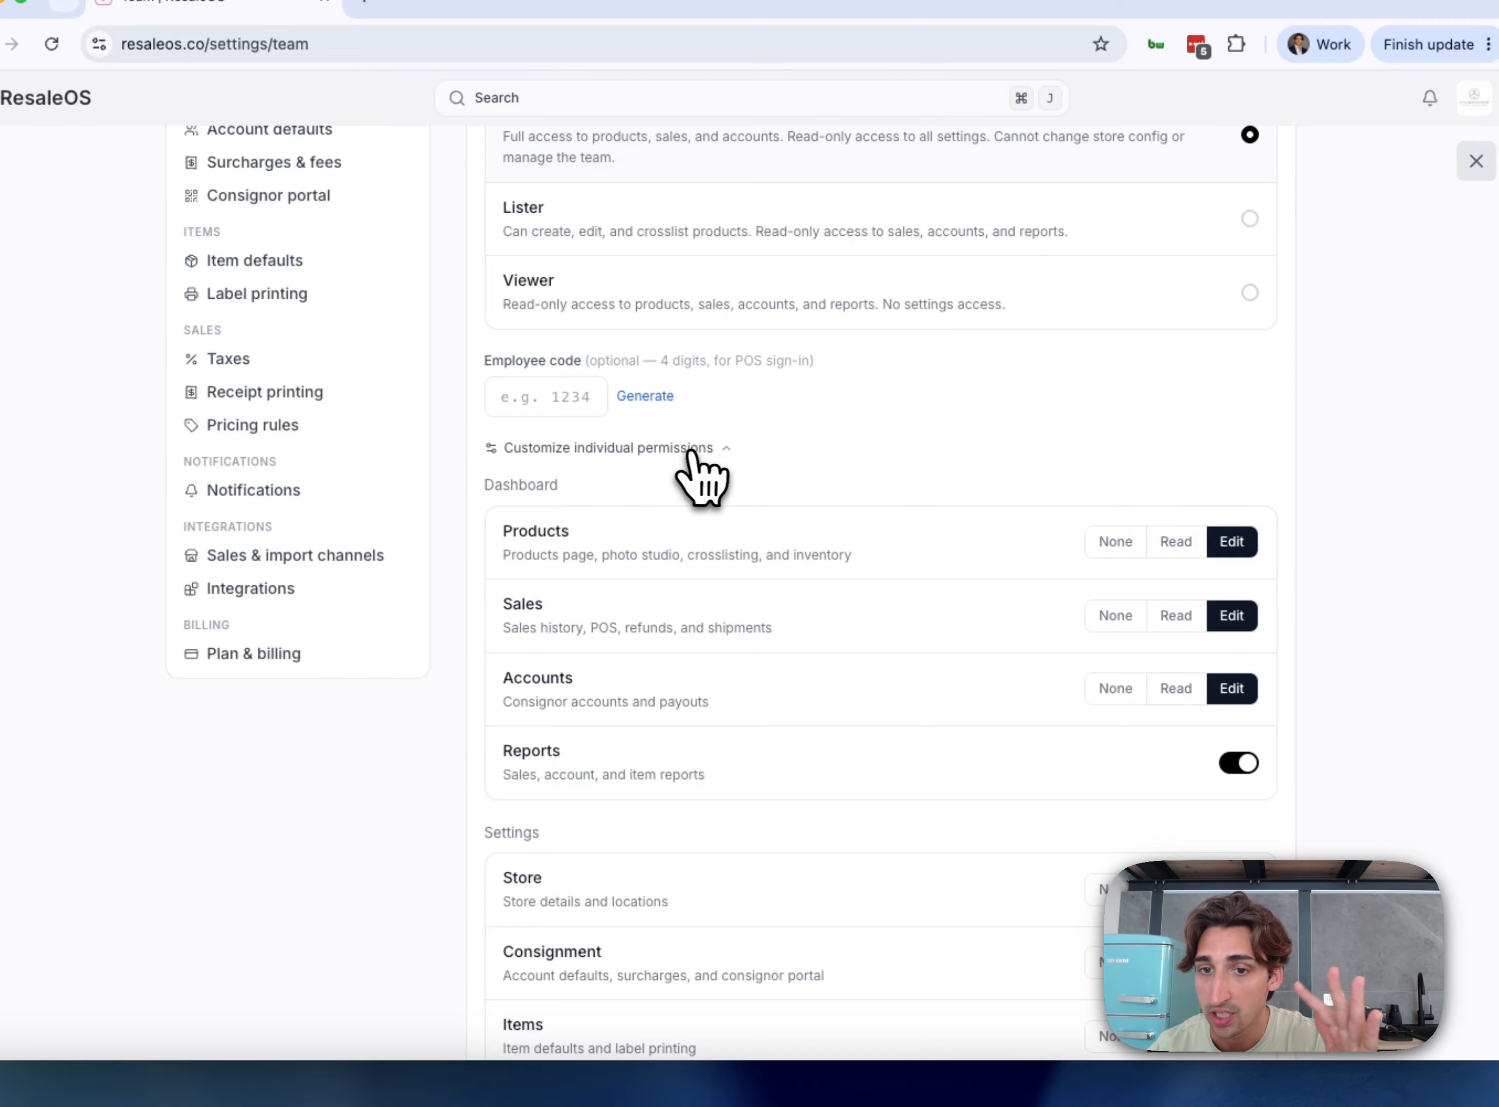
{"action": "left_click", "coordinate": [688, 449]}
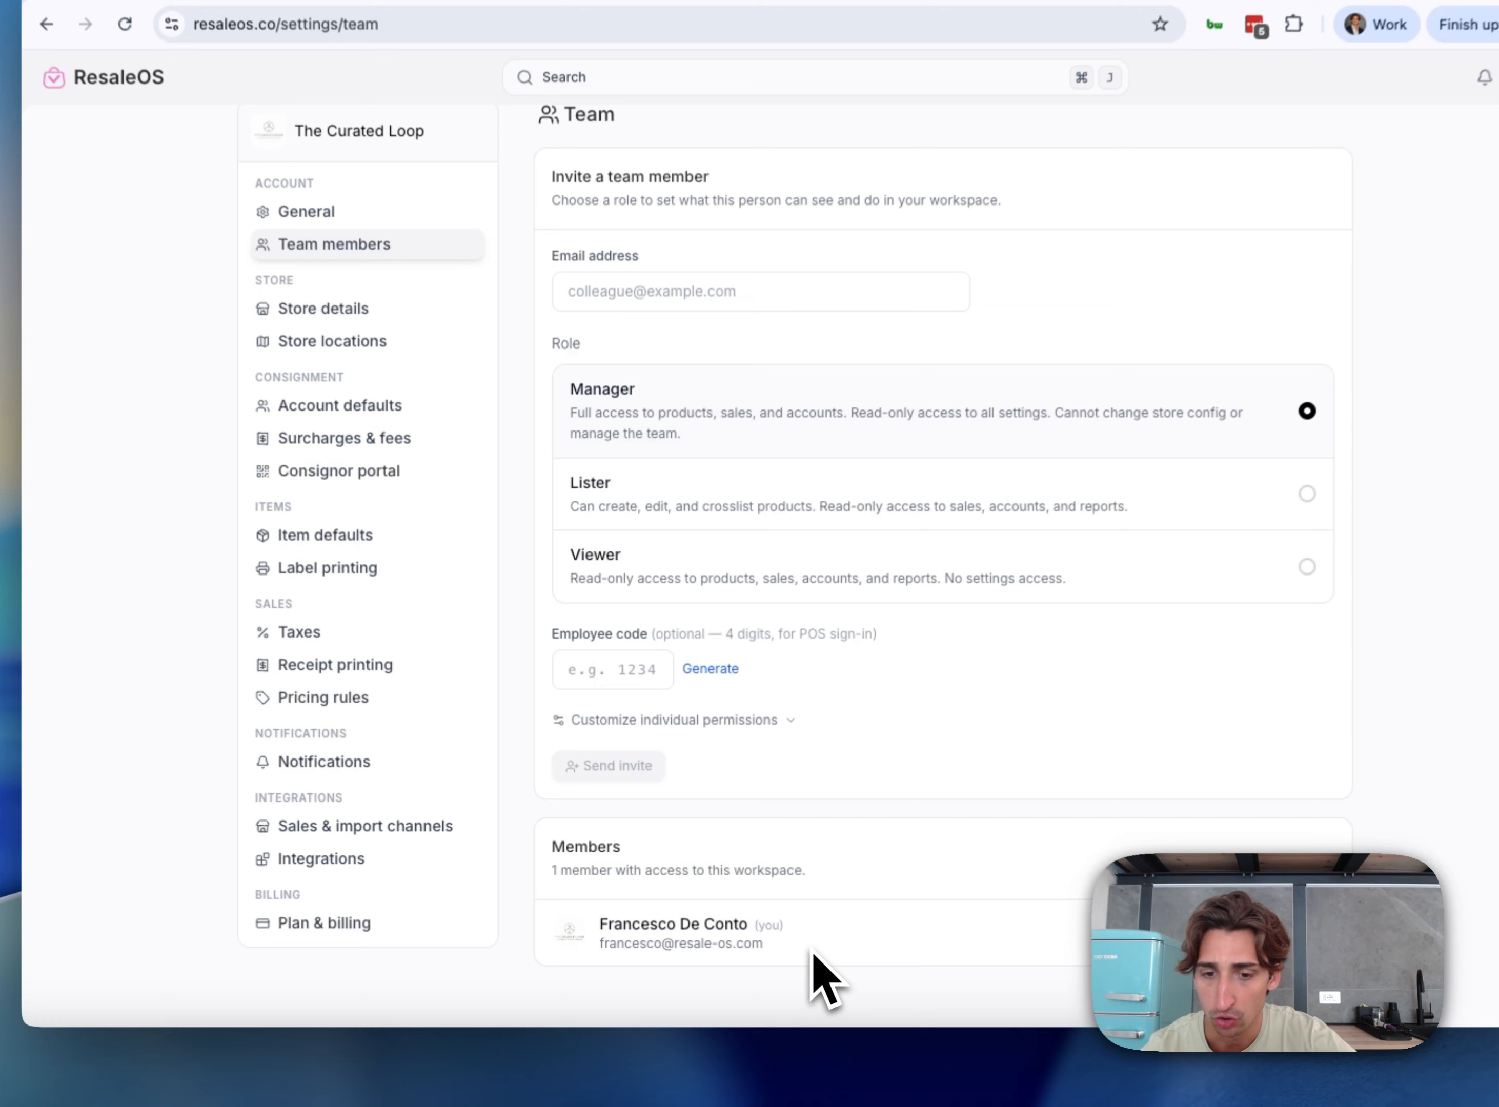
{"action": "left_click_drag", "start_coordinate": [769, 956], "coordinate": [597, 910]}
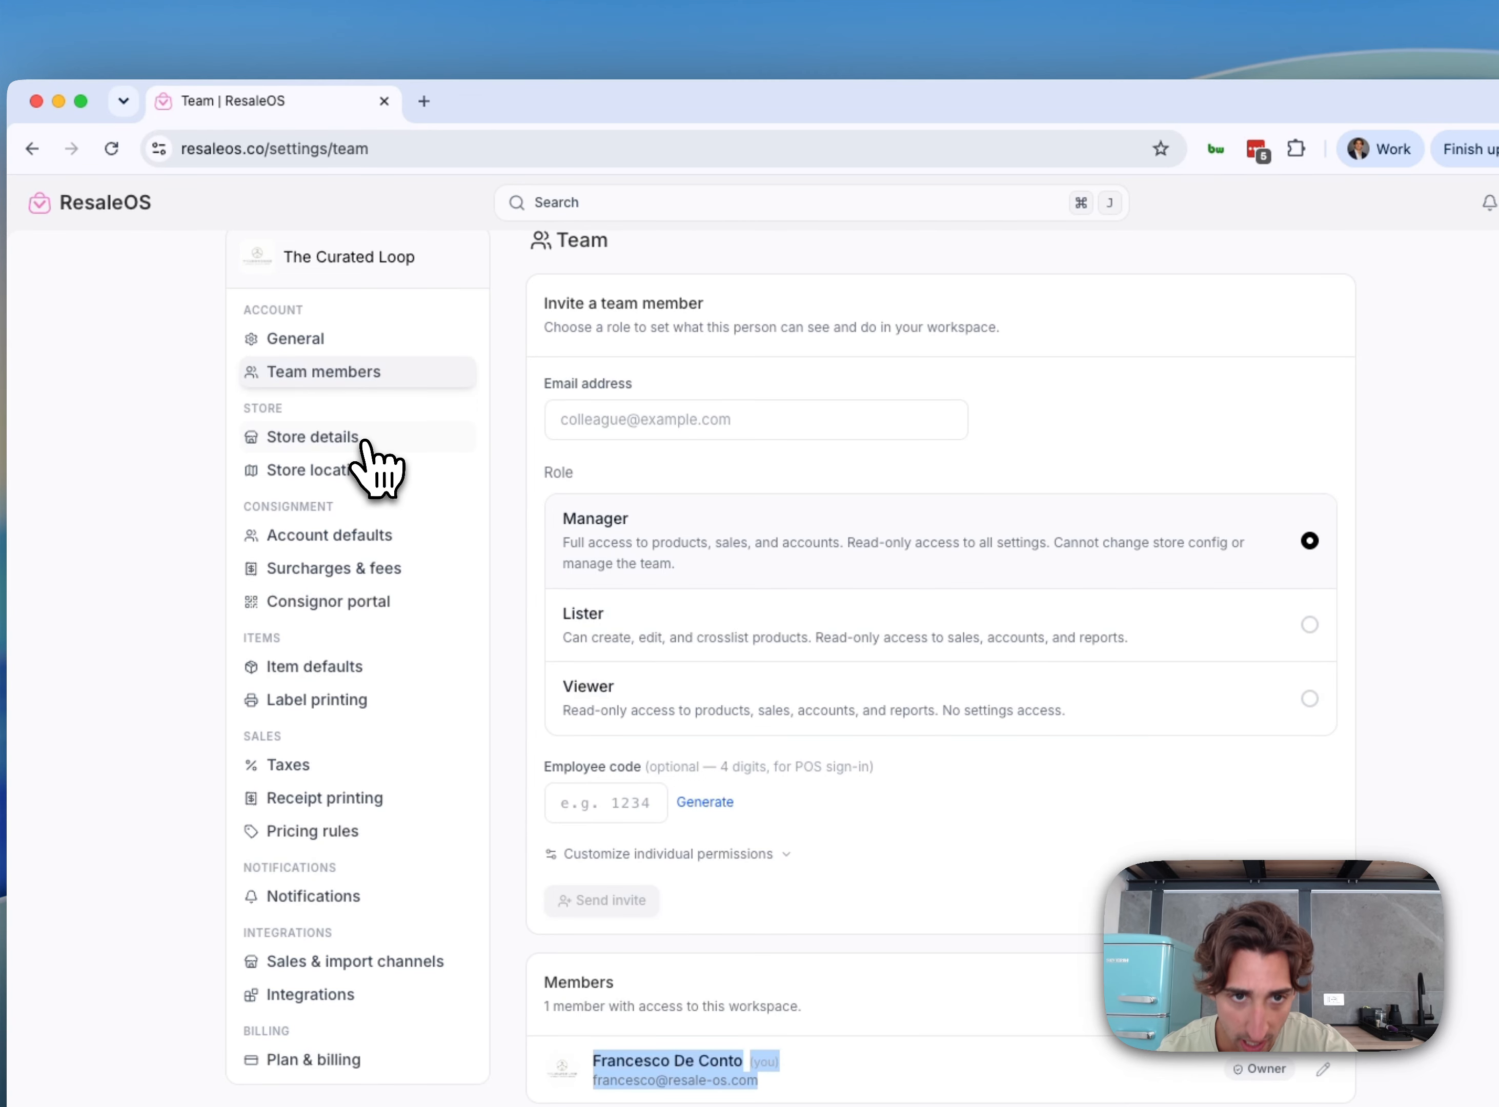
Review Store details for The Curated Loop, keeping US Dollar currency and Imperial units
{"action": "left_click", "coordinate": [370, 301]}
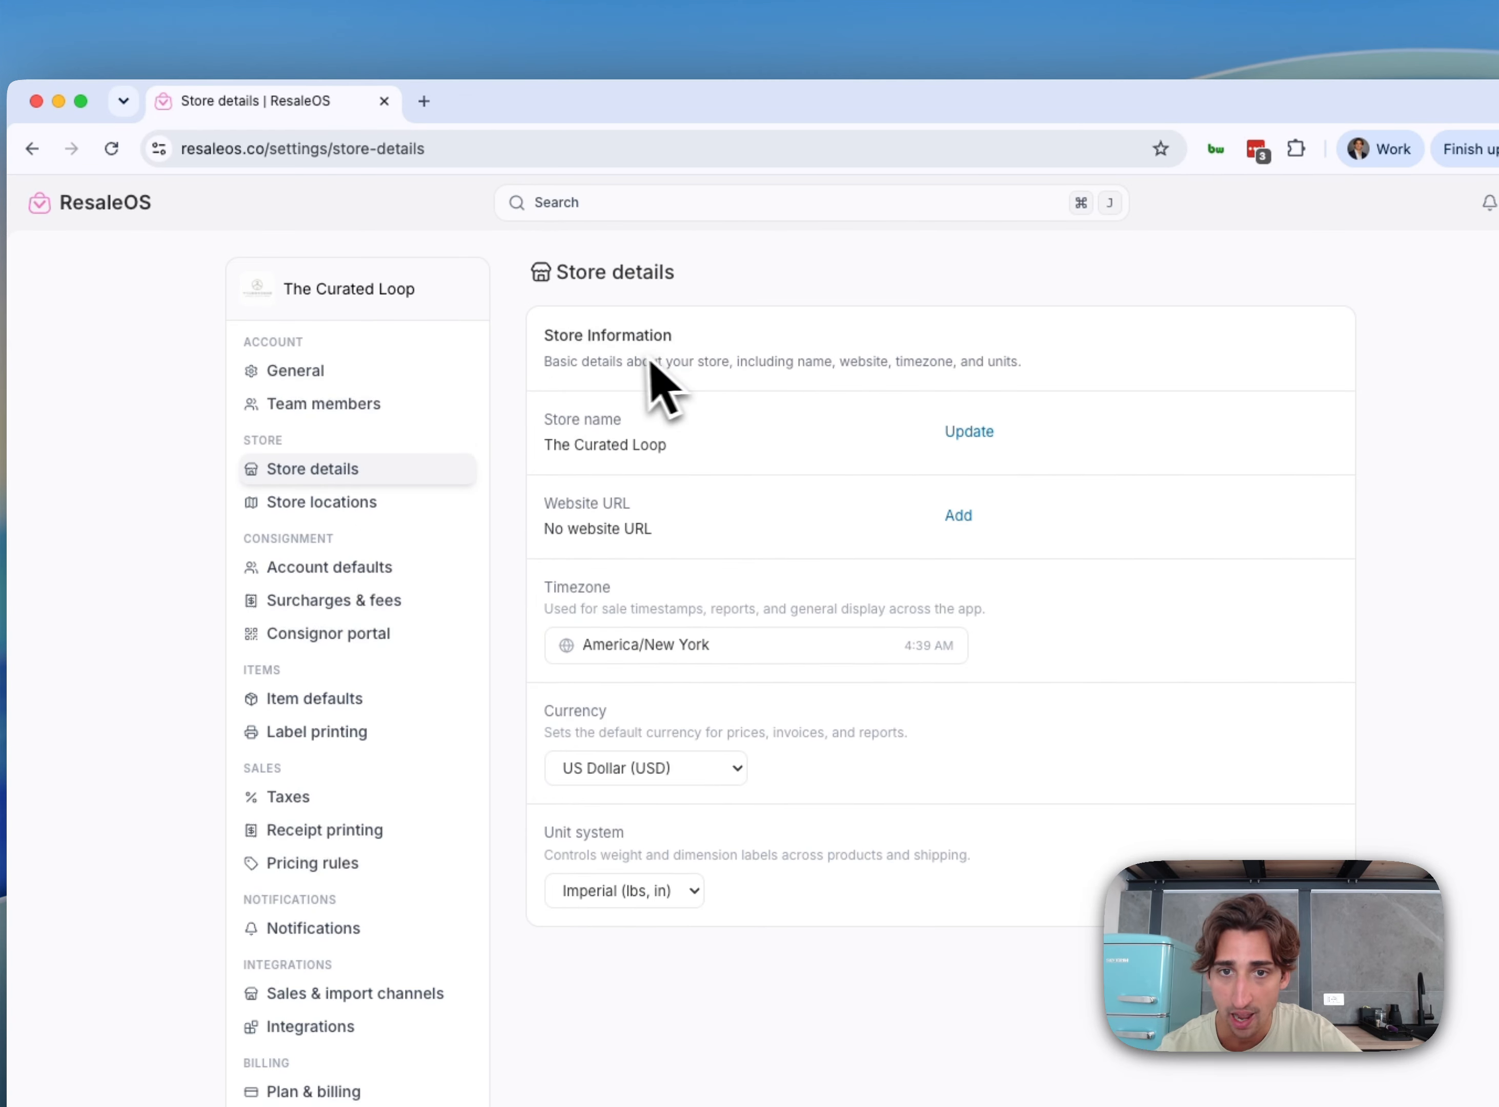
{"action": "left_click_drag", "start_coordinate": [669, 446], "coordinate": [544, 466]}
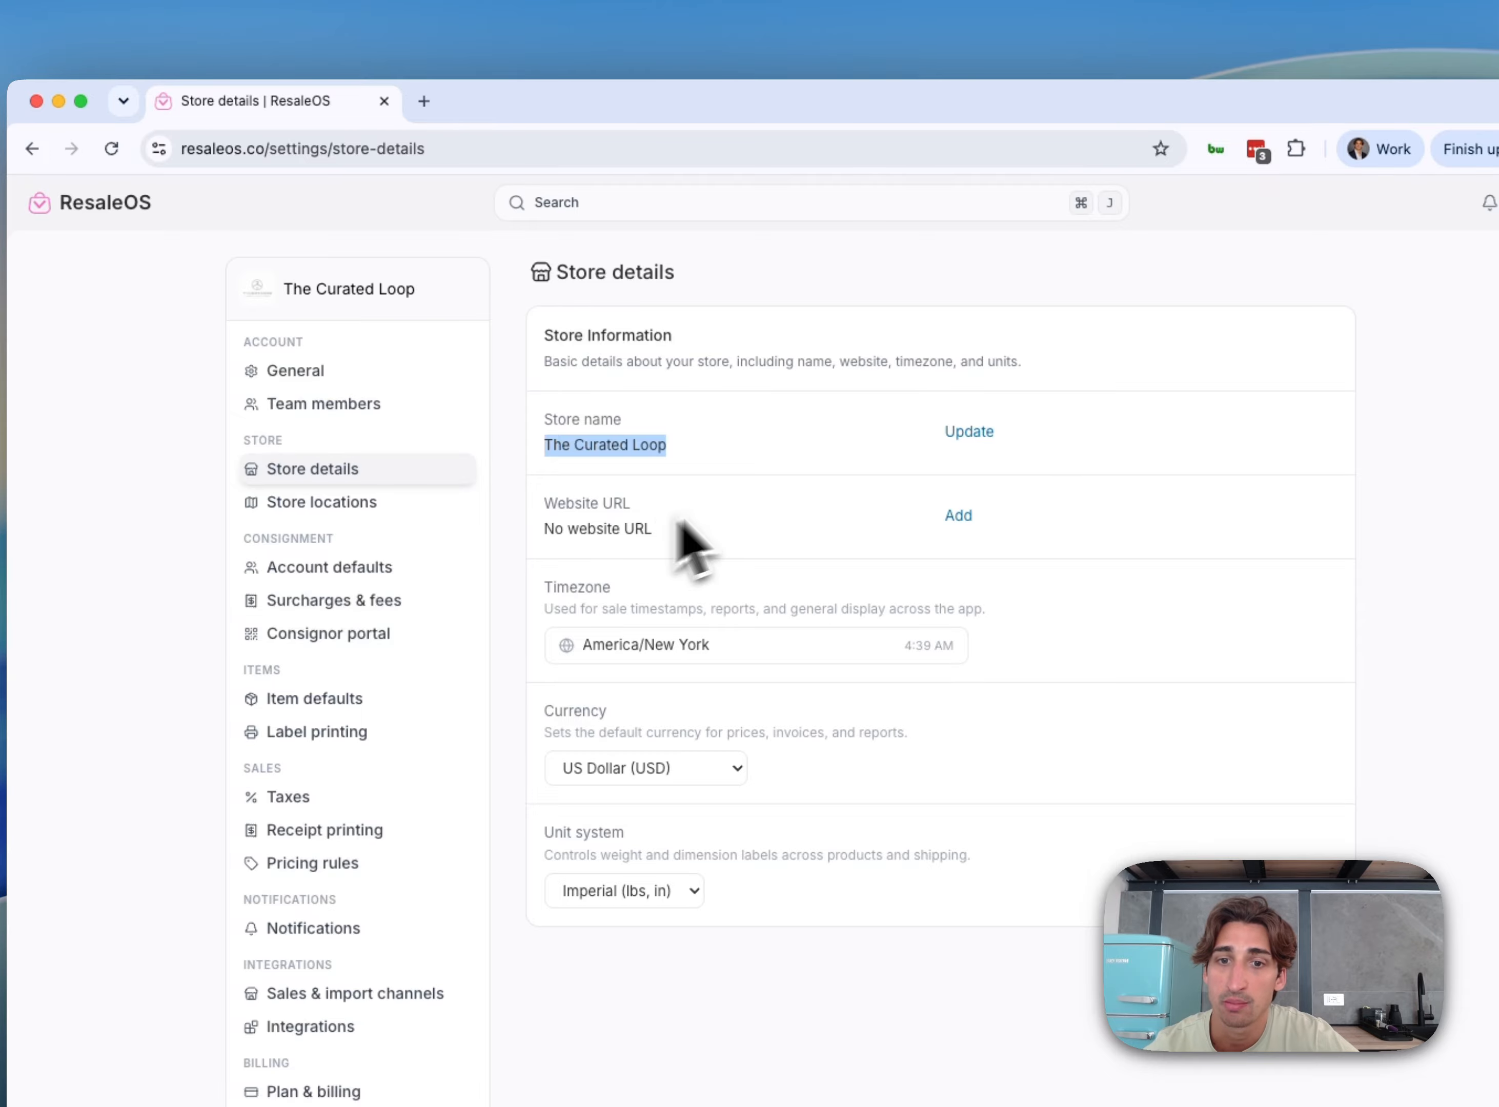
{"action": "left_click_drag", "start_coordinate": [621, 512], "coordinate": [488, 510]}
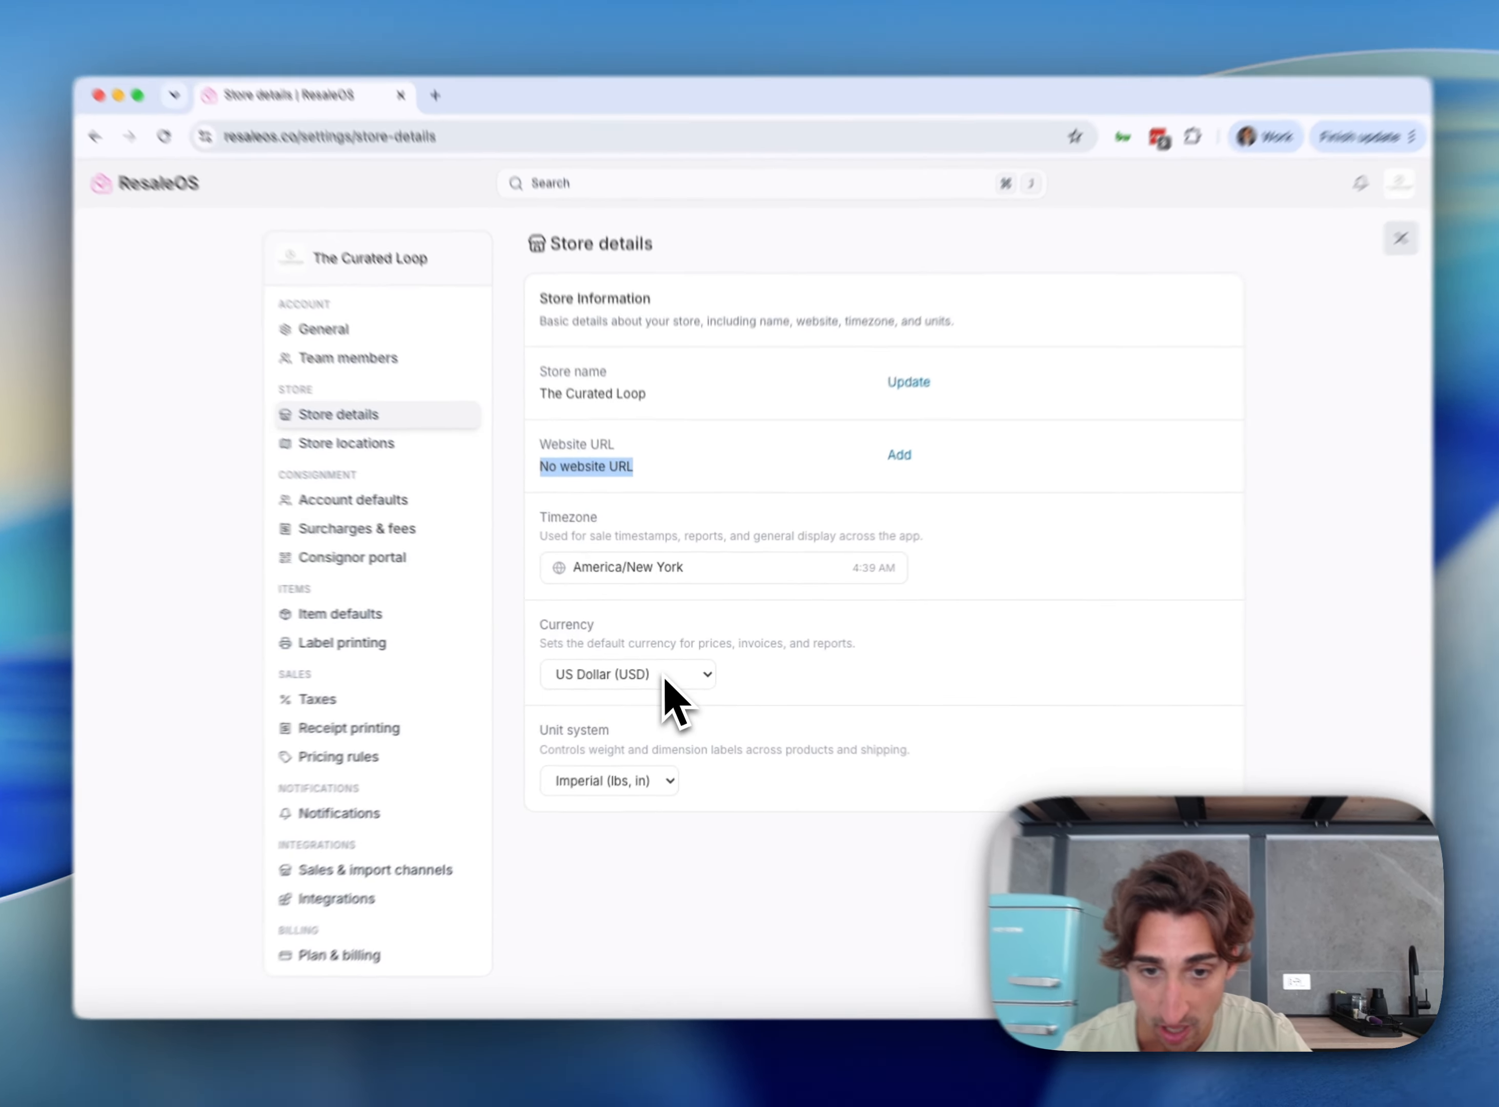
{"action": "left_click", "coordinate": [678, 673]}
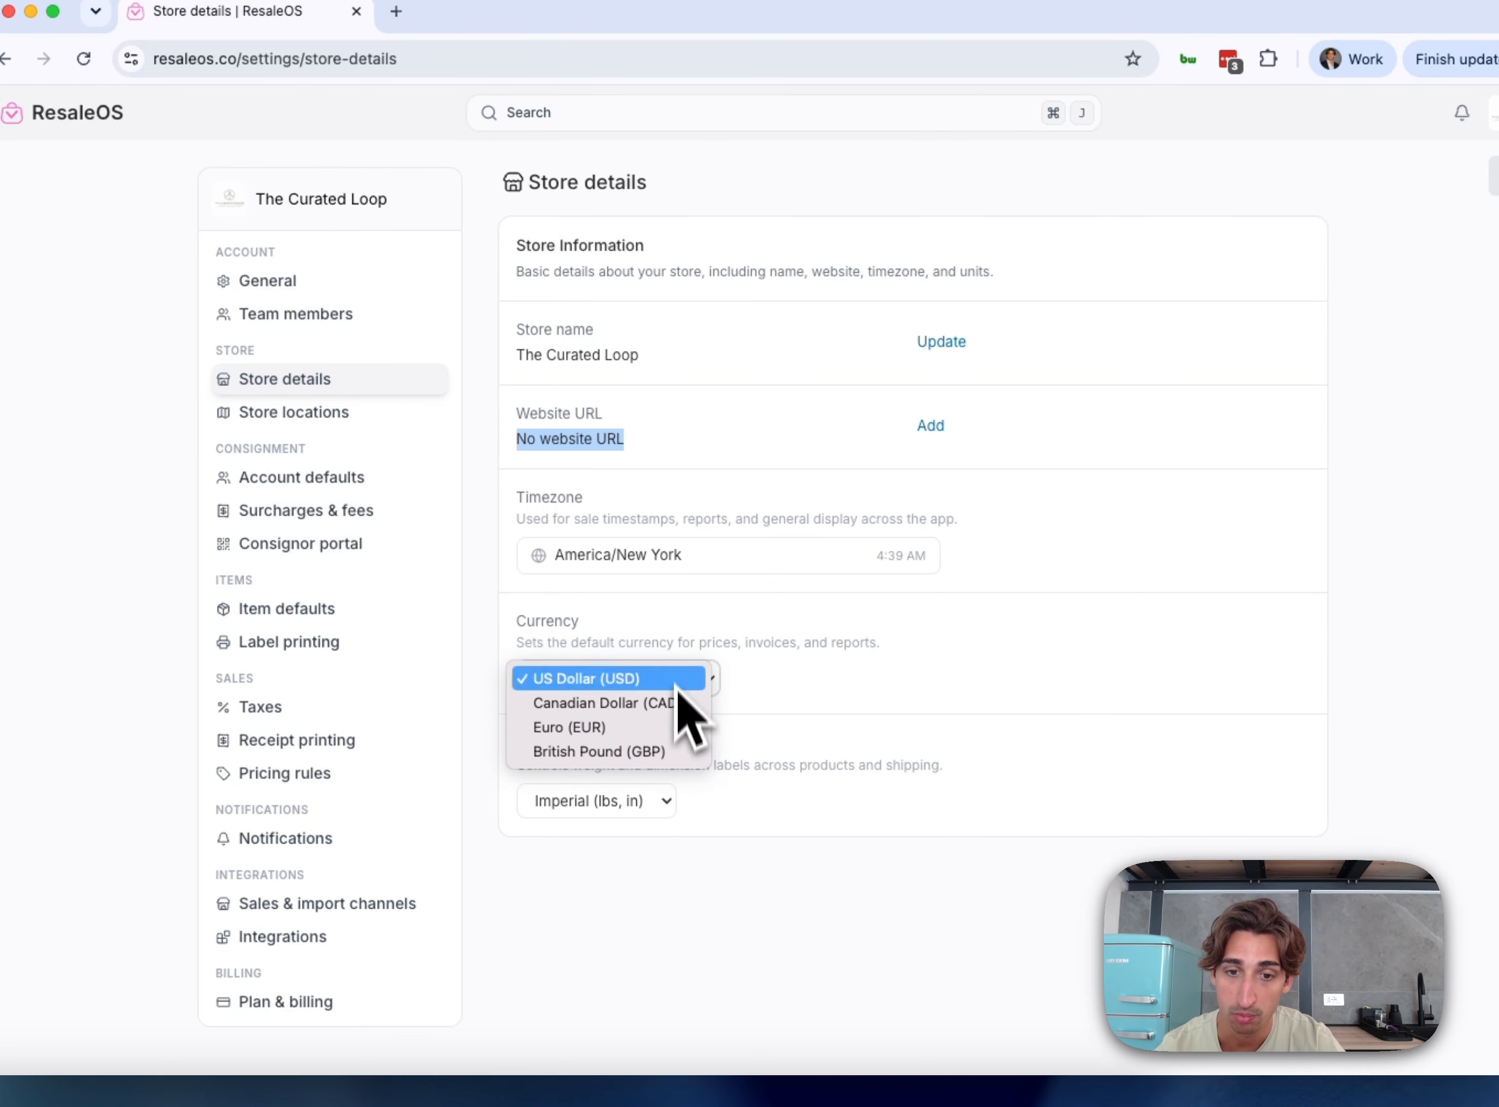
{"action": "left_click", "coordinate": [949, 722]}
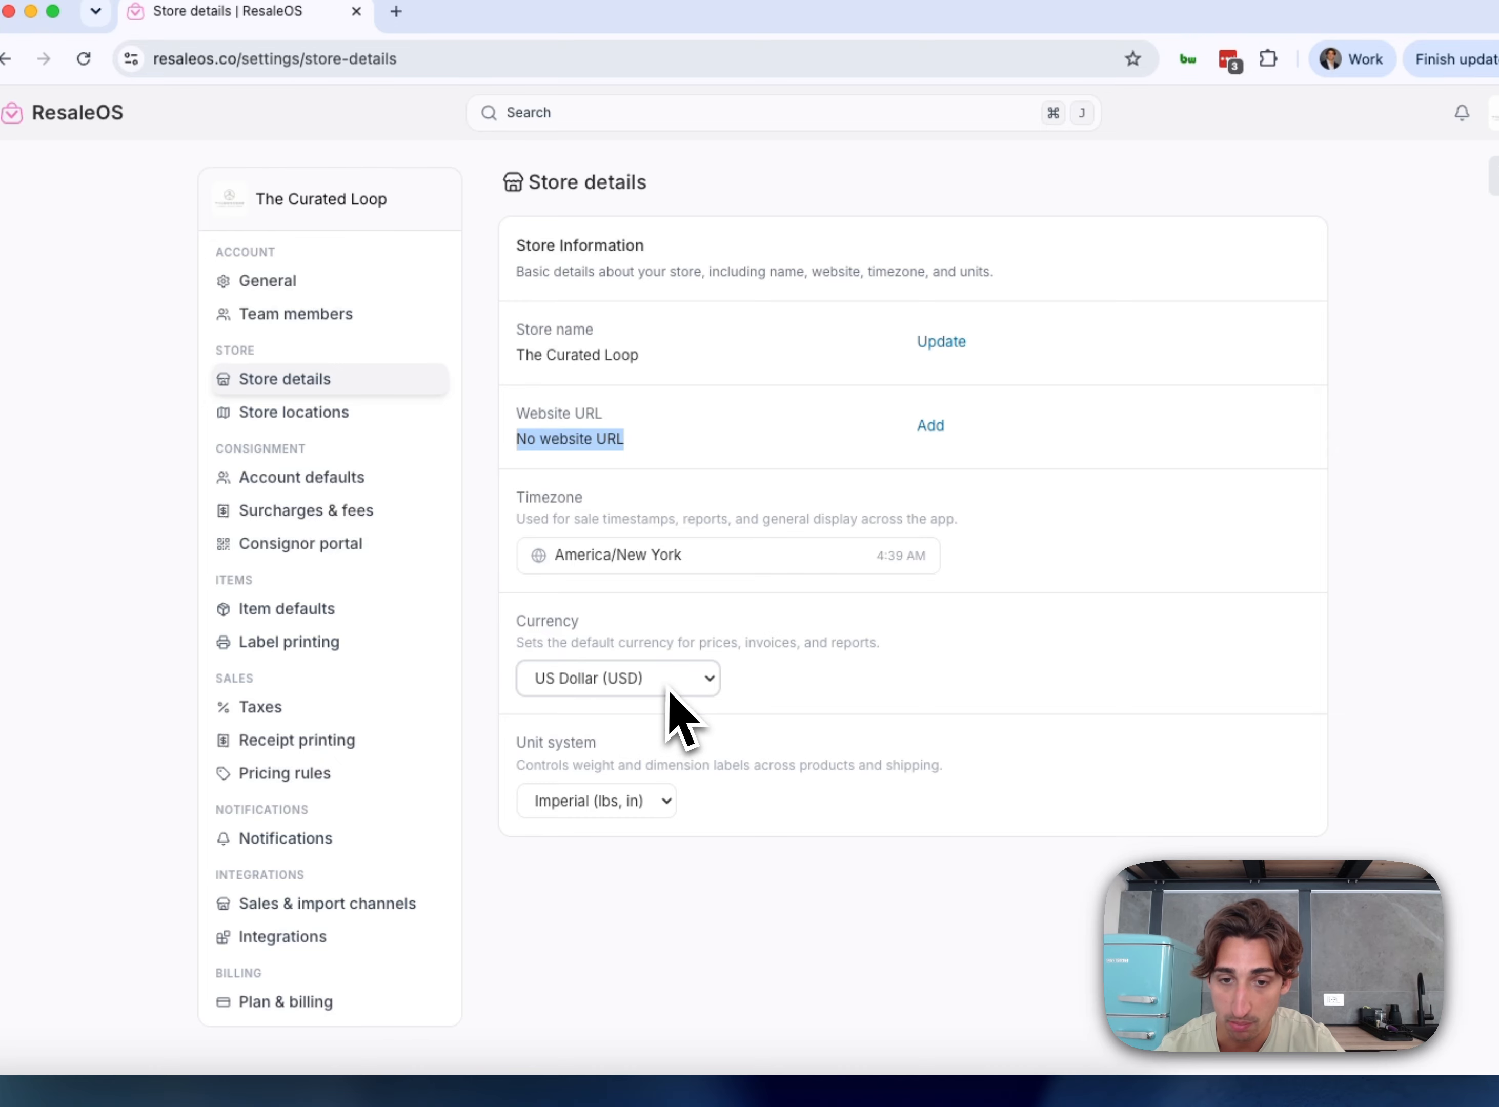
{"action": "left_click", "coordinate": [659, 810]}
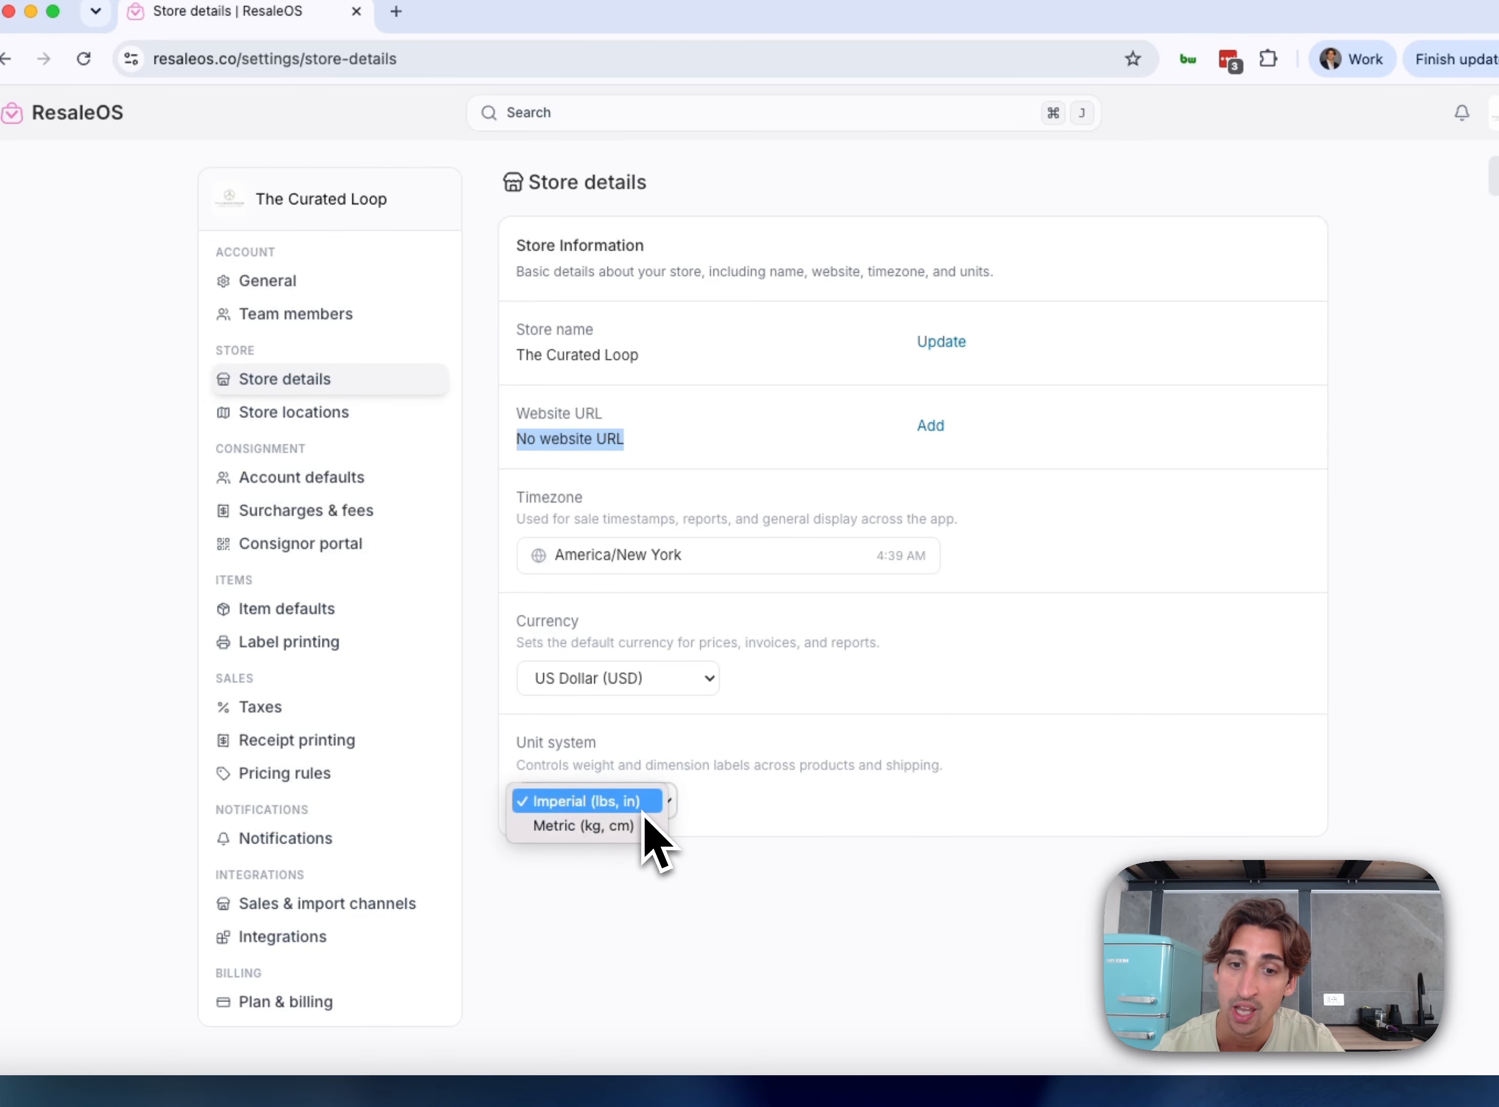
{"action": "left_click", "coordinate": [765, 881]}
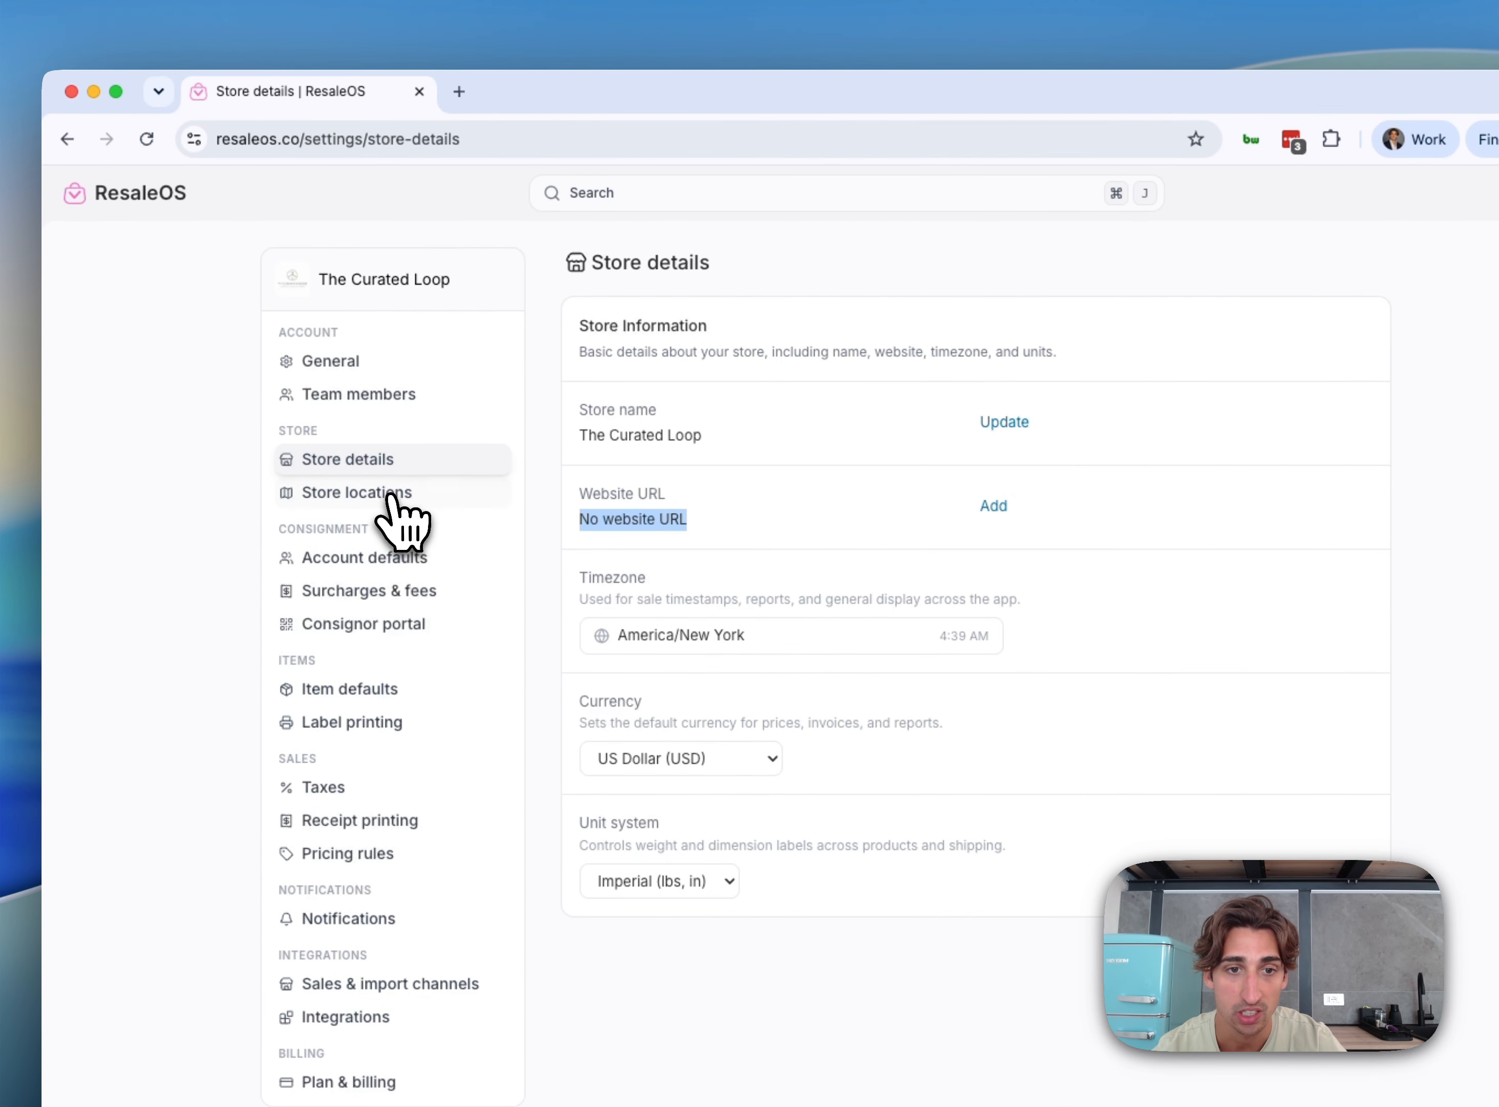
Go to the Store locations page, which has no locations yet
{"action": "left_click", "coordinate": [366, 461]}
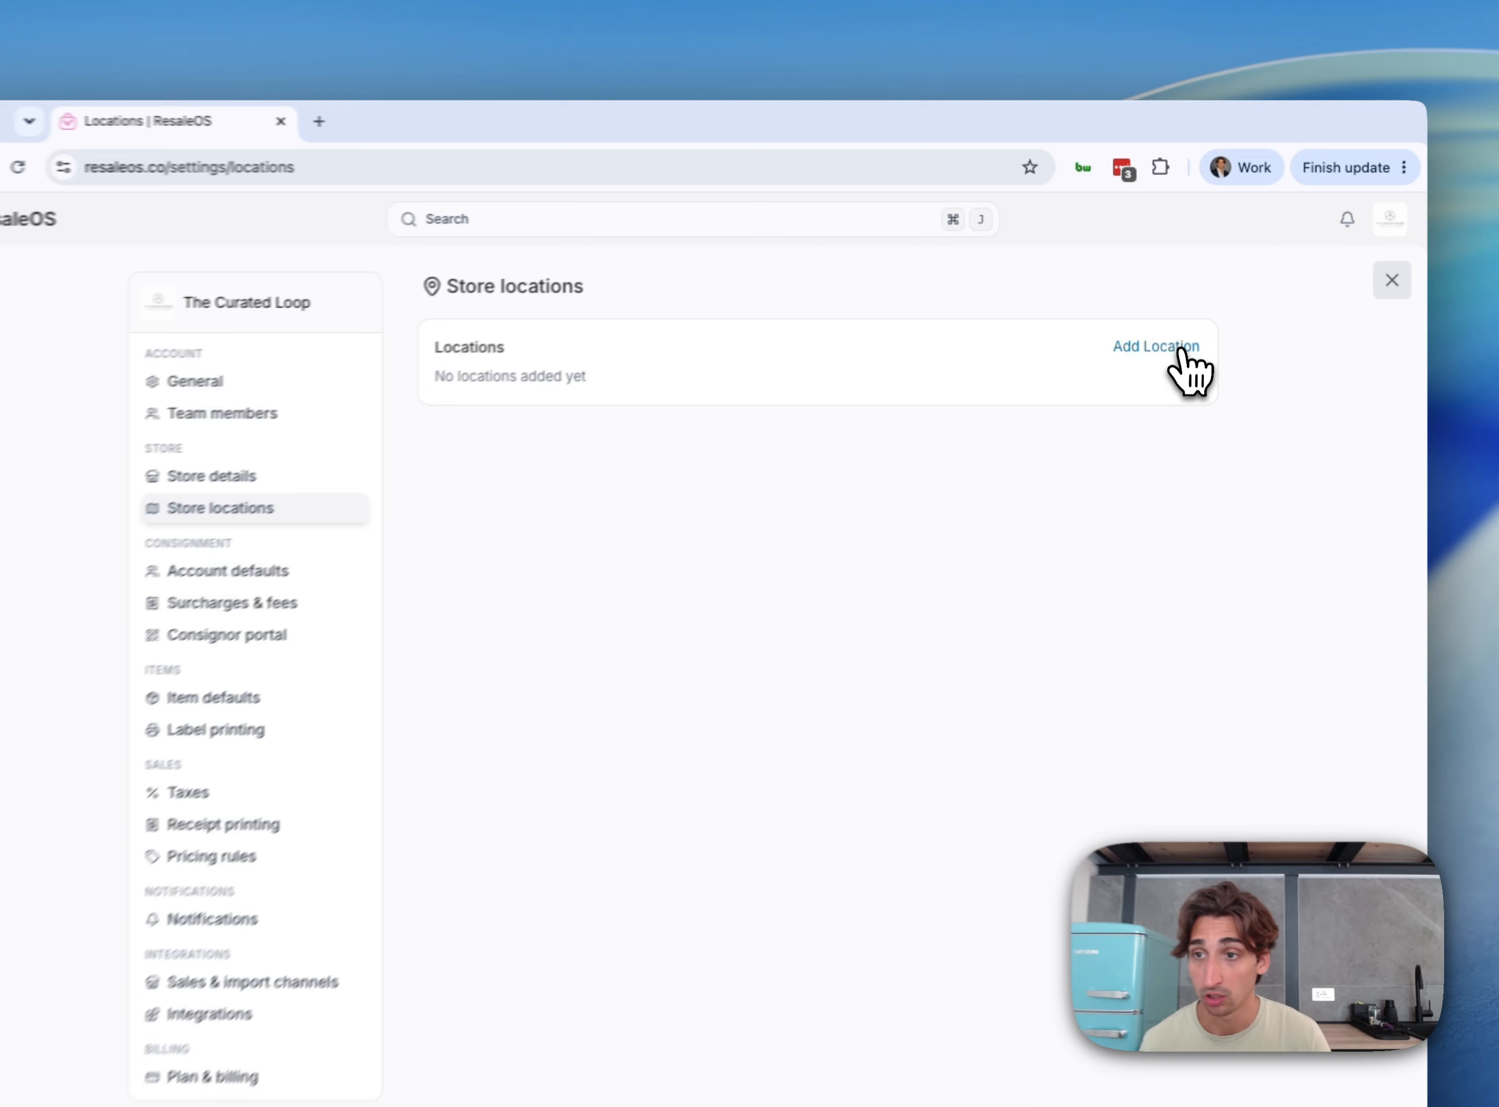
Start a new location named 'San Francisco Warehouse' and fill in its San Francisco address suggestion
{"action": "left_click", "coordinate": [1160, 317]}
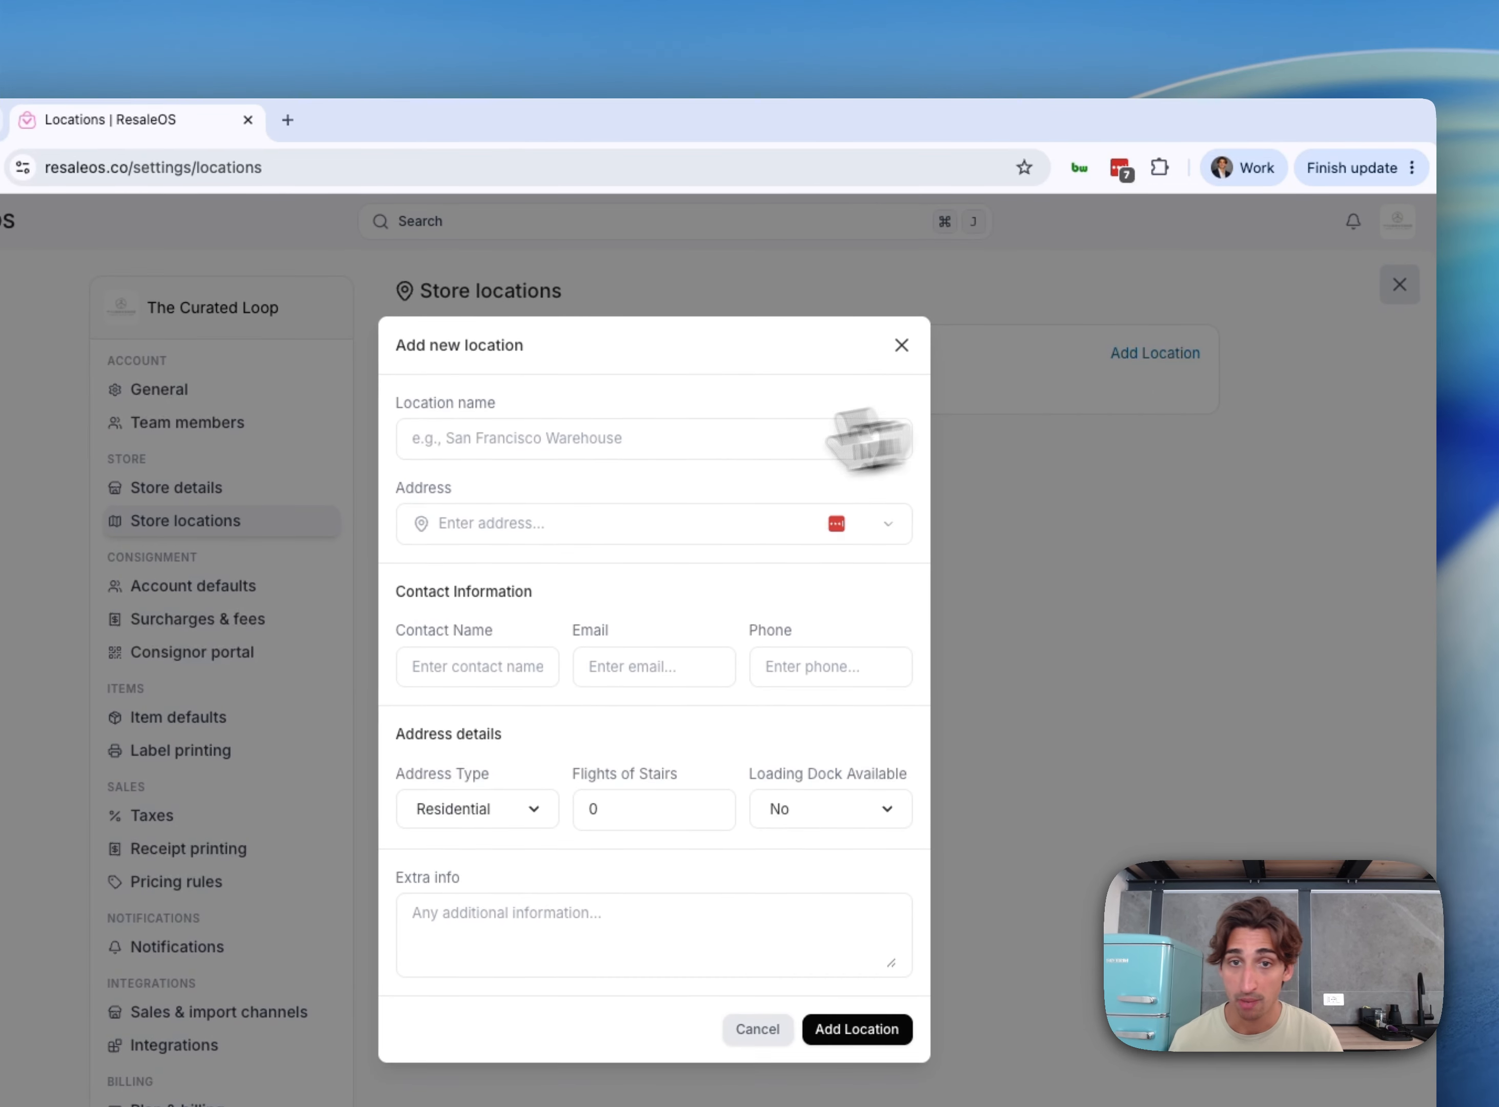
{"action": "type", "text": "San Francisco"}
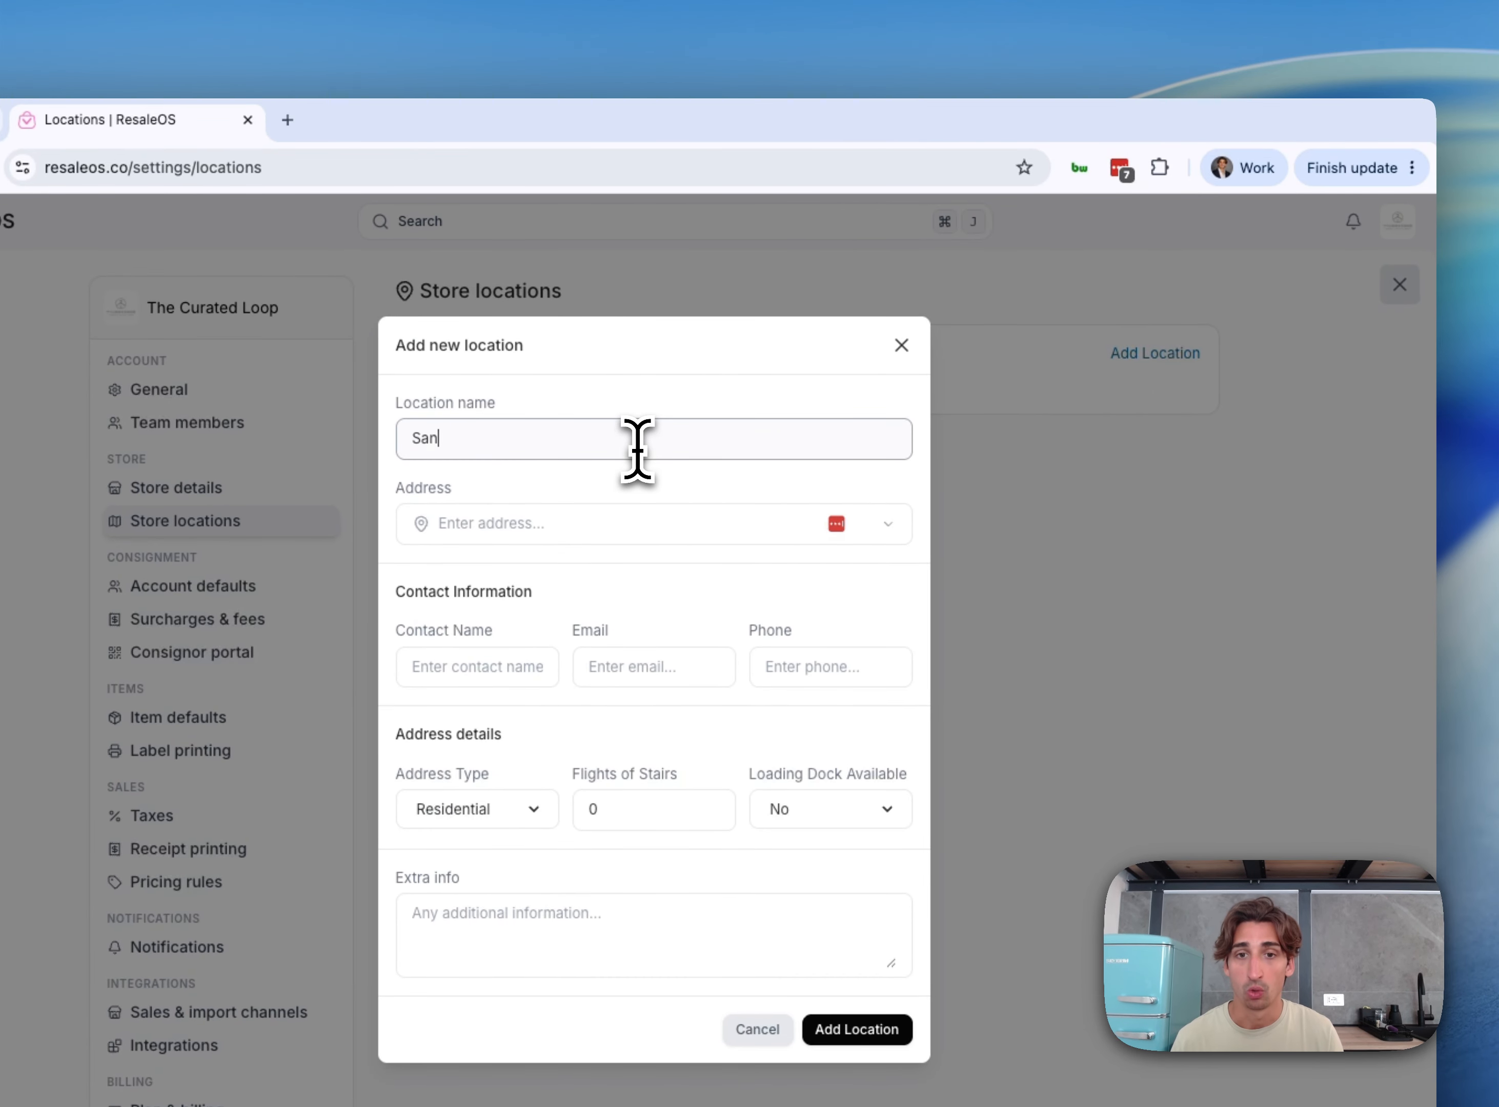
{"action": "type", "text": " Warehouse"}
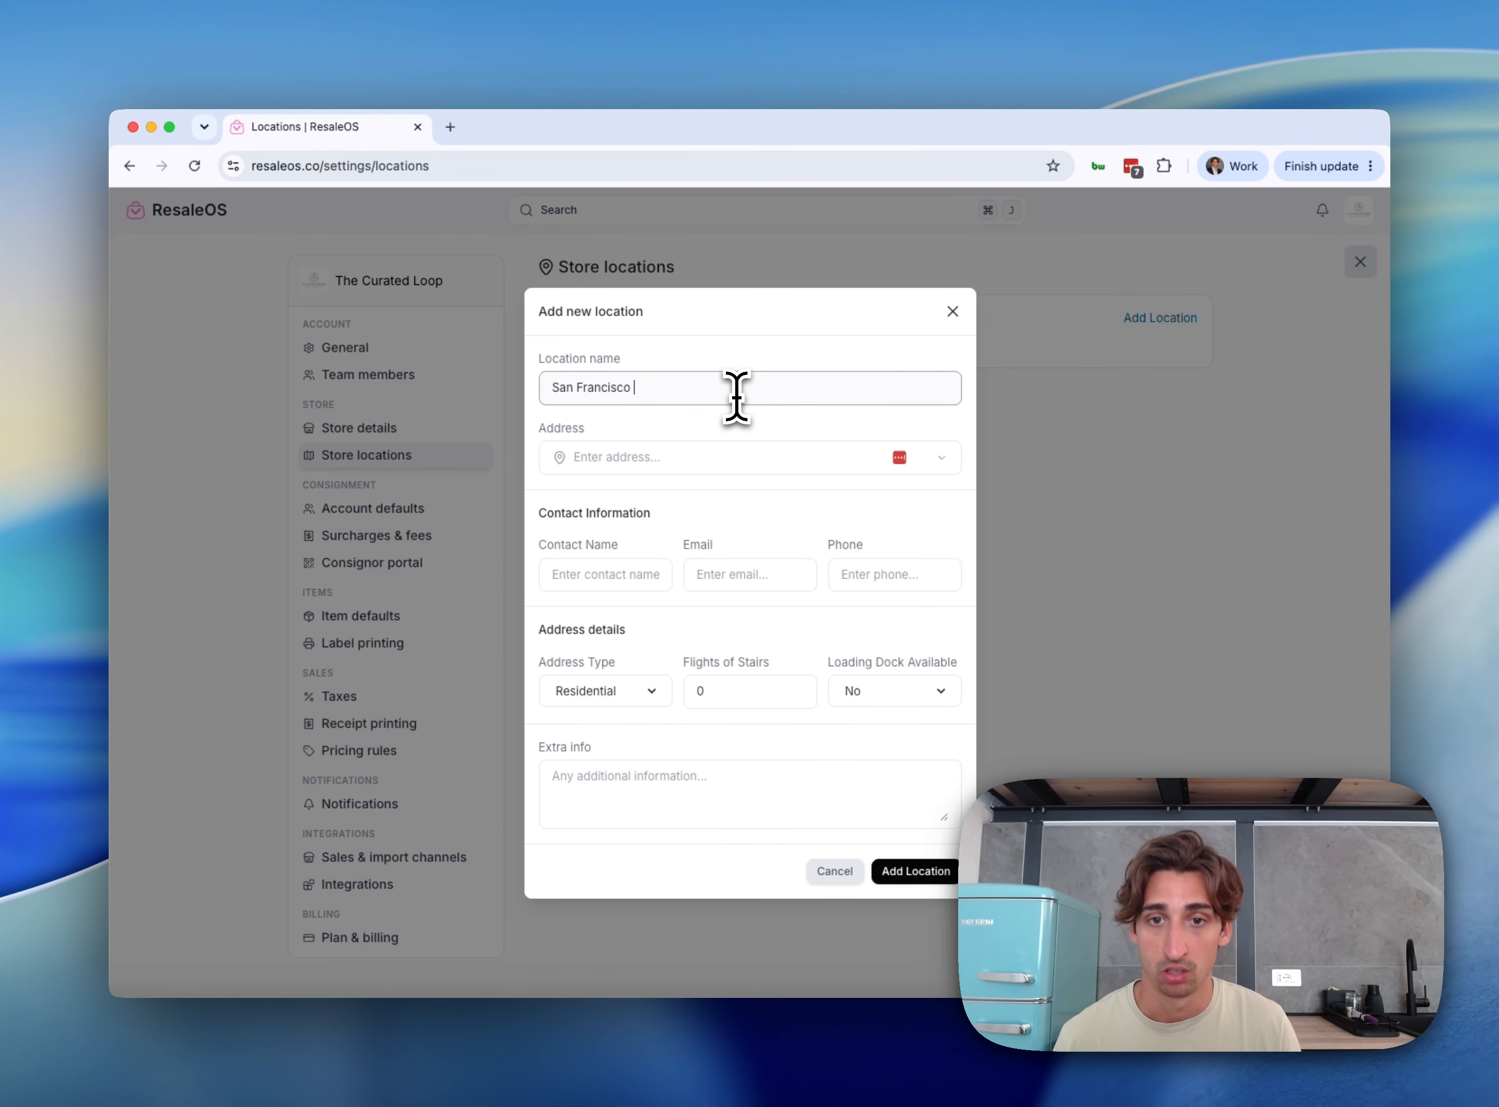
{"action": "key", "text": "Tab"}
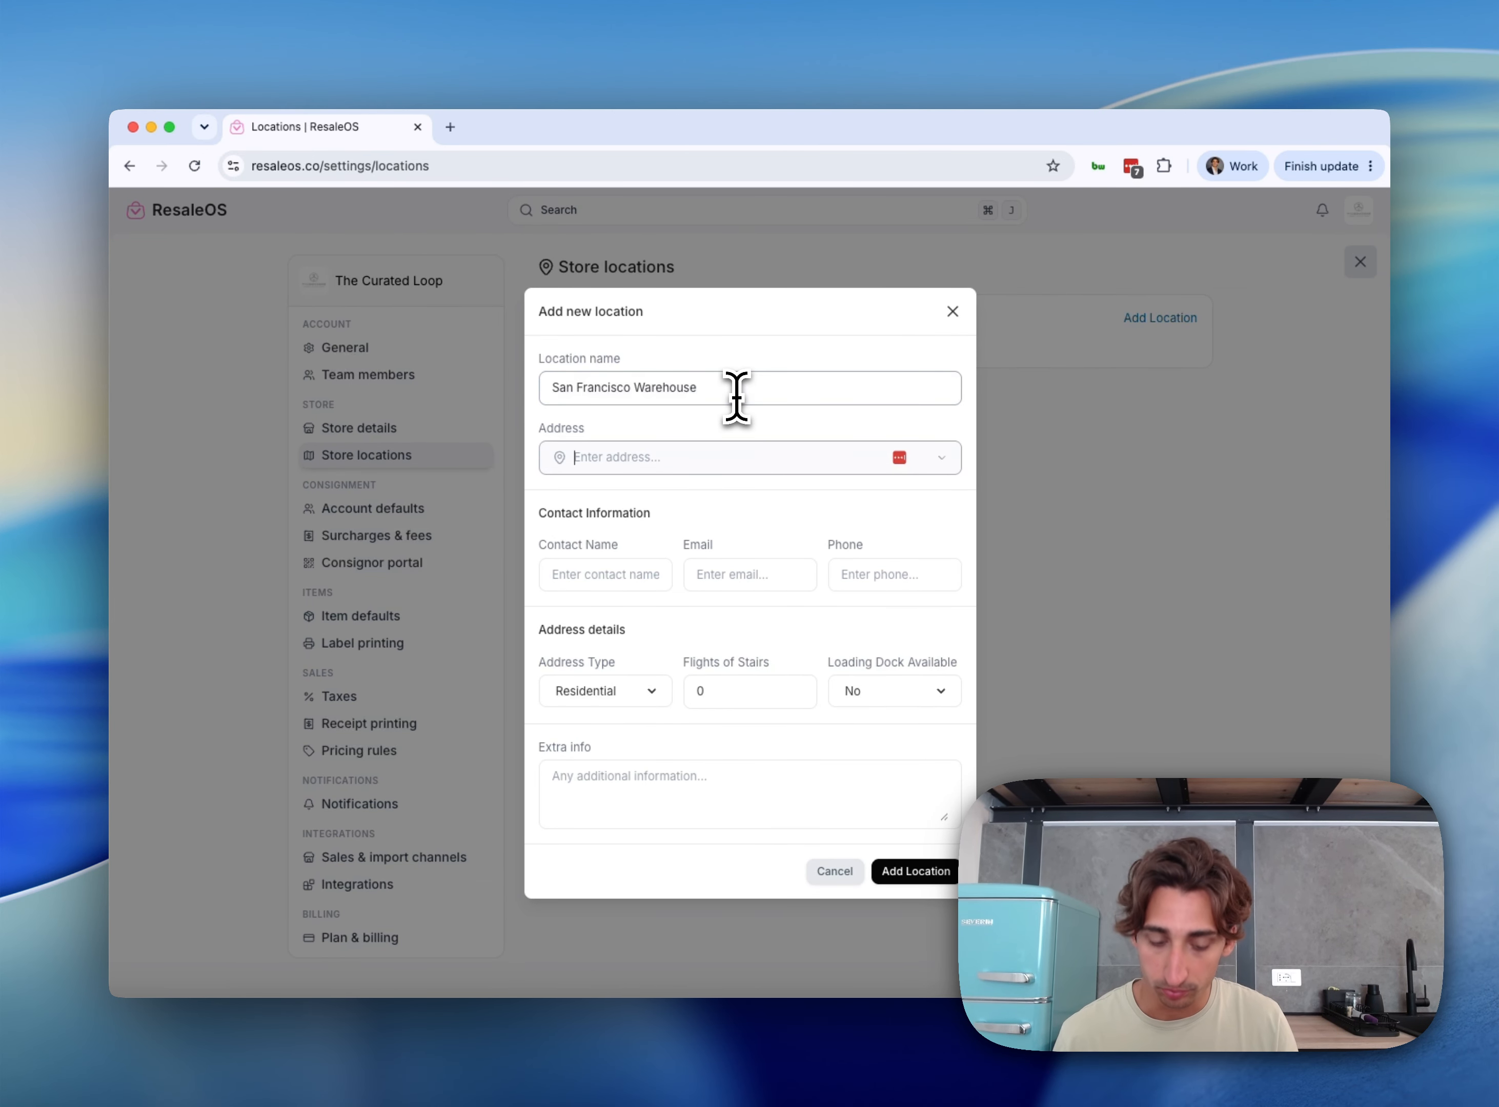
{"action": "type", "text": "2431"}
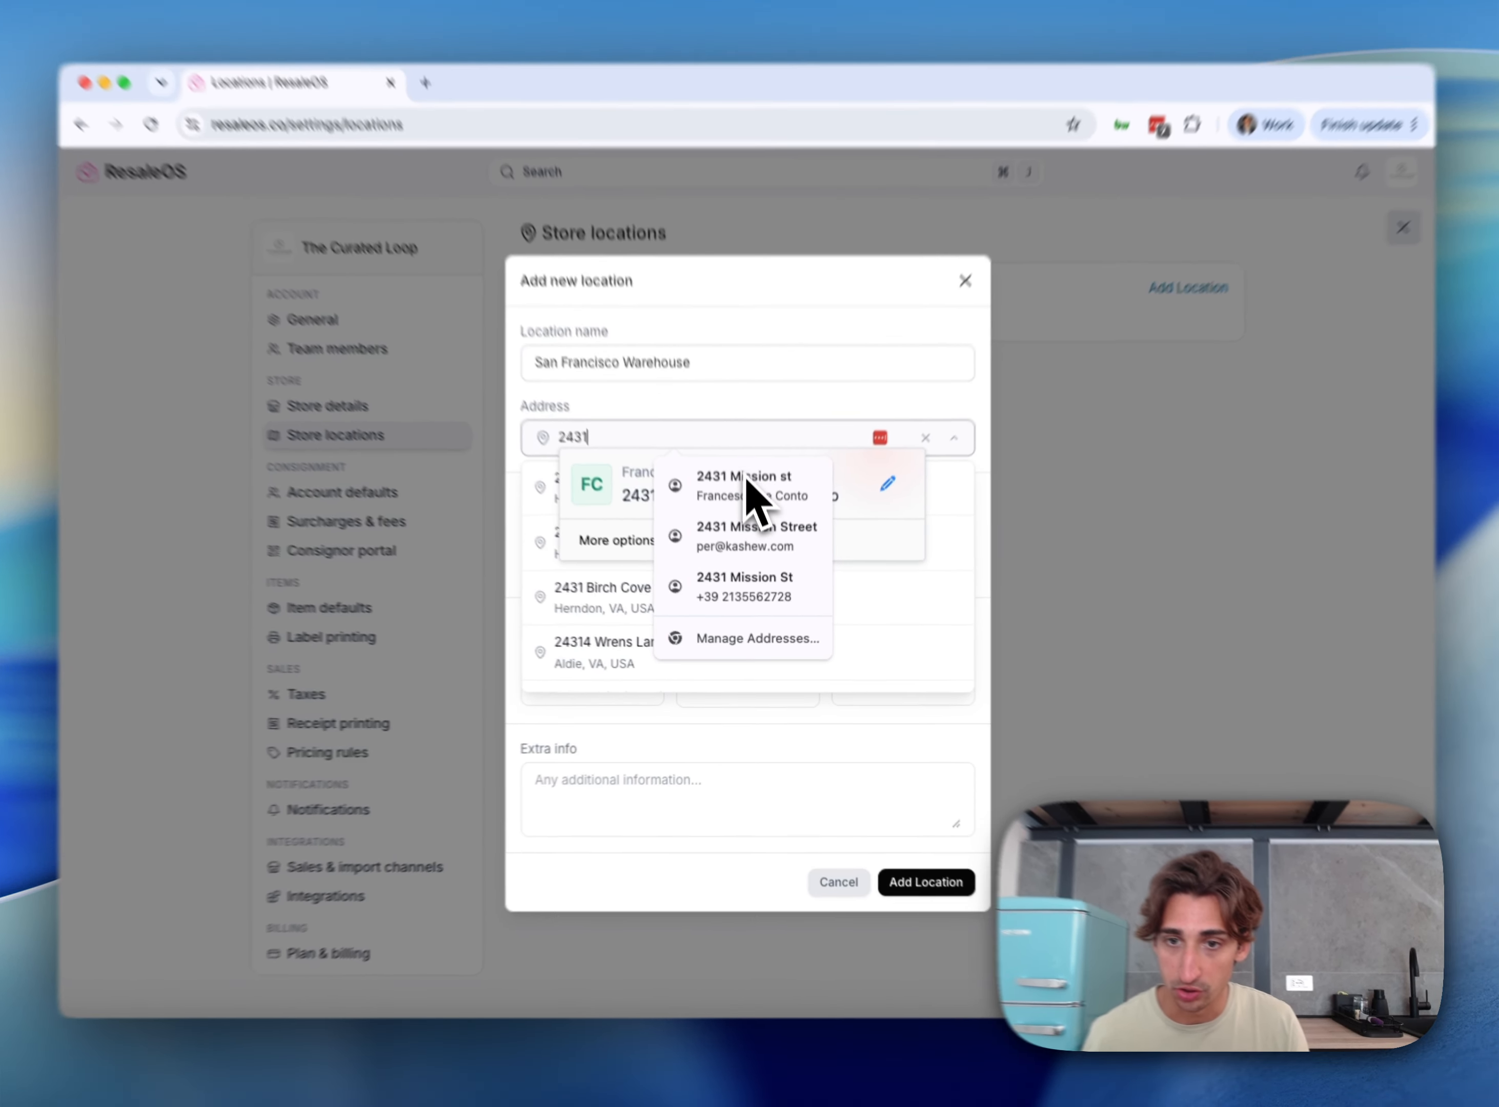
{"action": "left_click", "coordinate": [745, 501]}
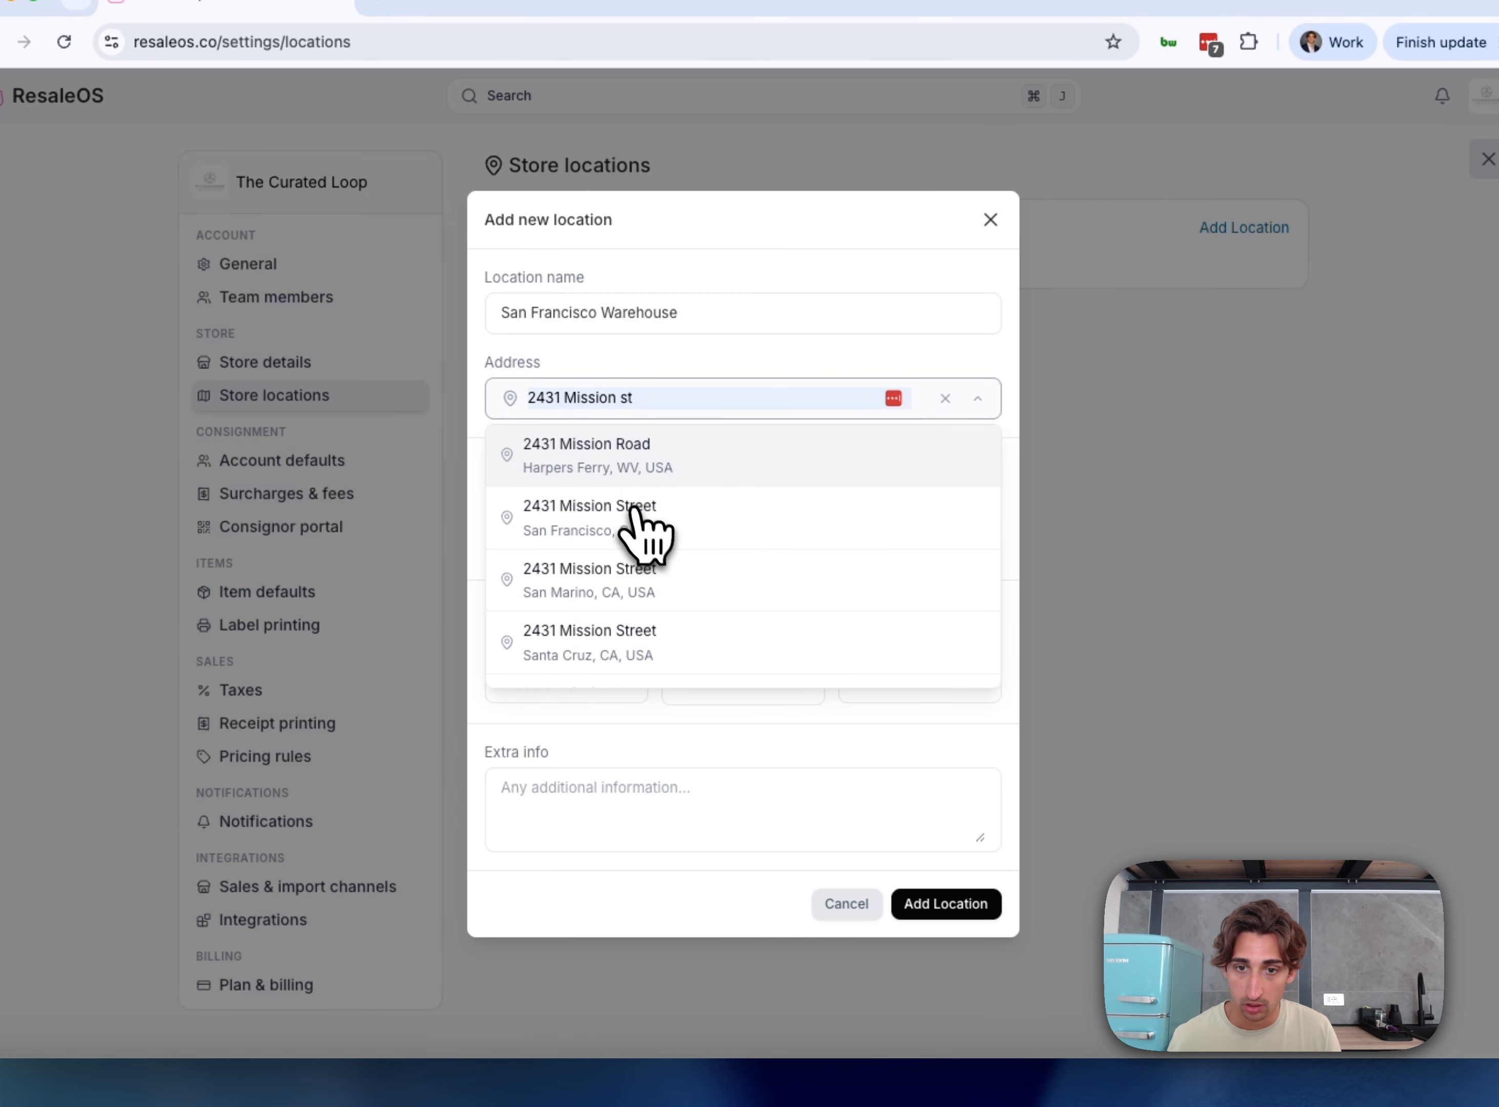
{"action": "left_click", "coordinate": [637, 518]}
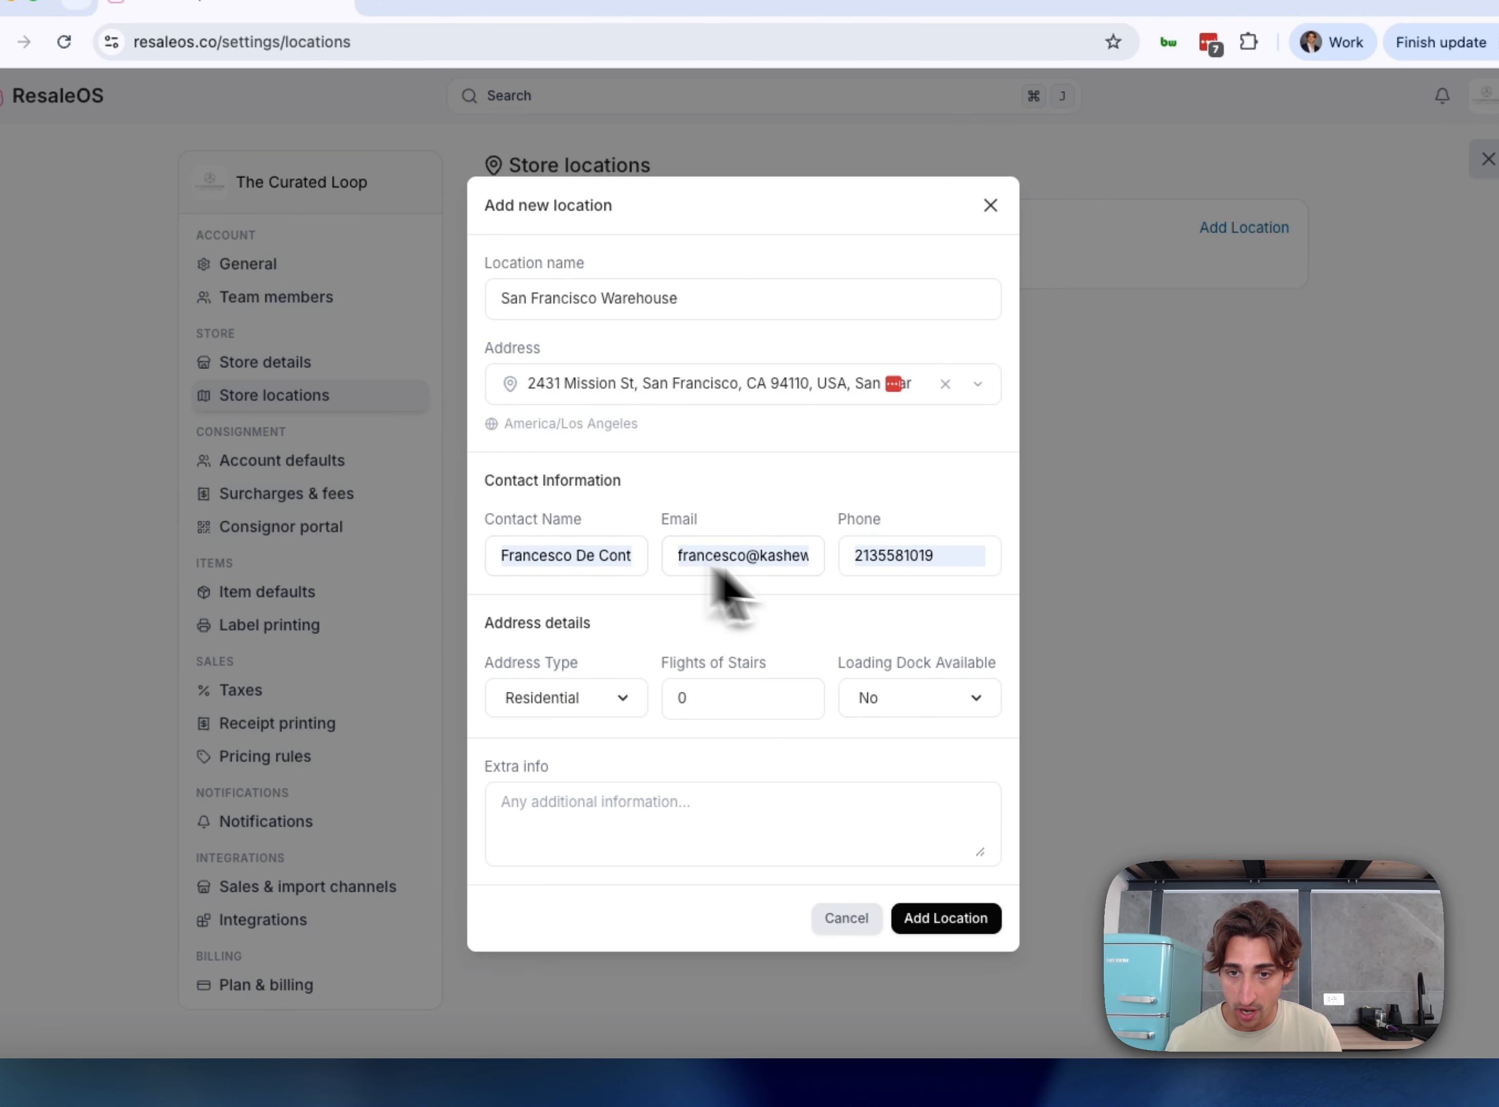
Mark it Commercial with a loading dock, set extra info 'Parking available', and save it
{"action": "left_click", "coordinate": [558, 708]}
{"action": "left_click", "coordinate": [557, 723]}
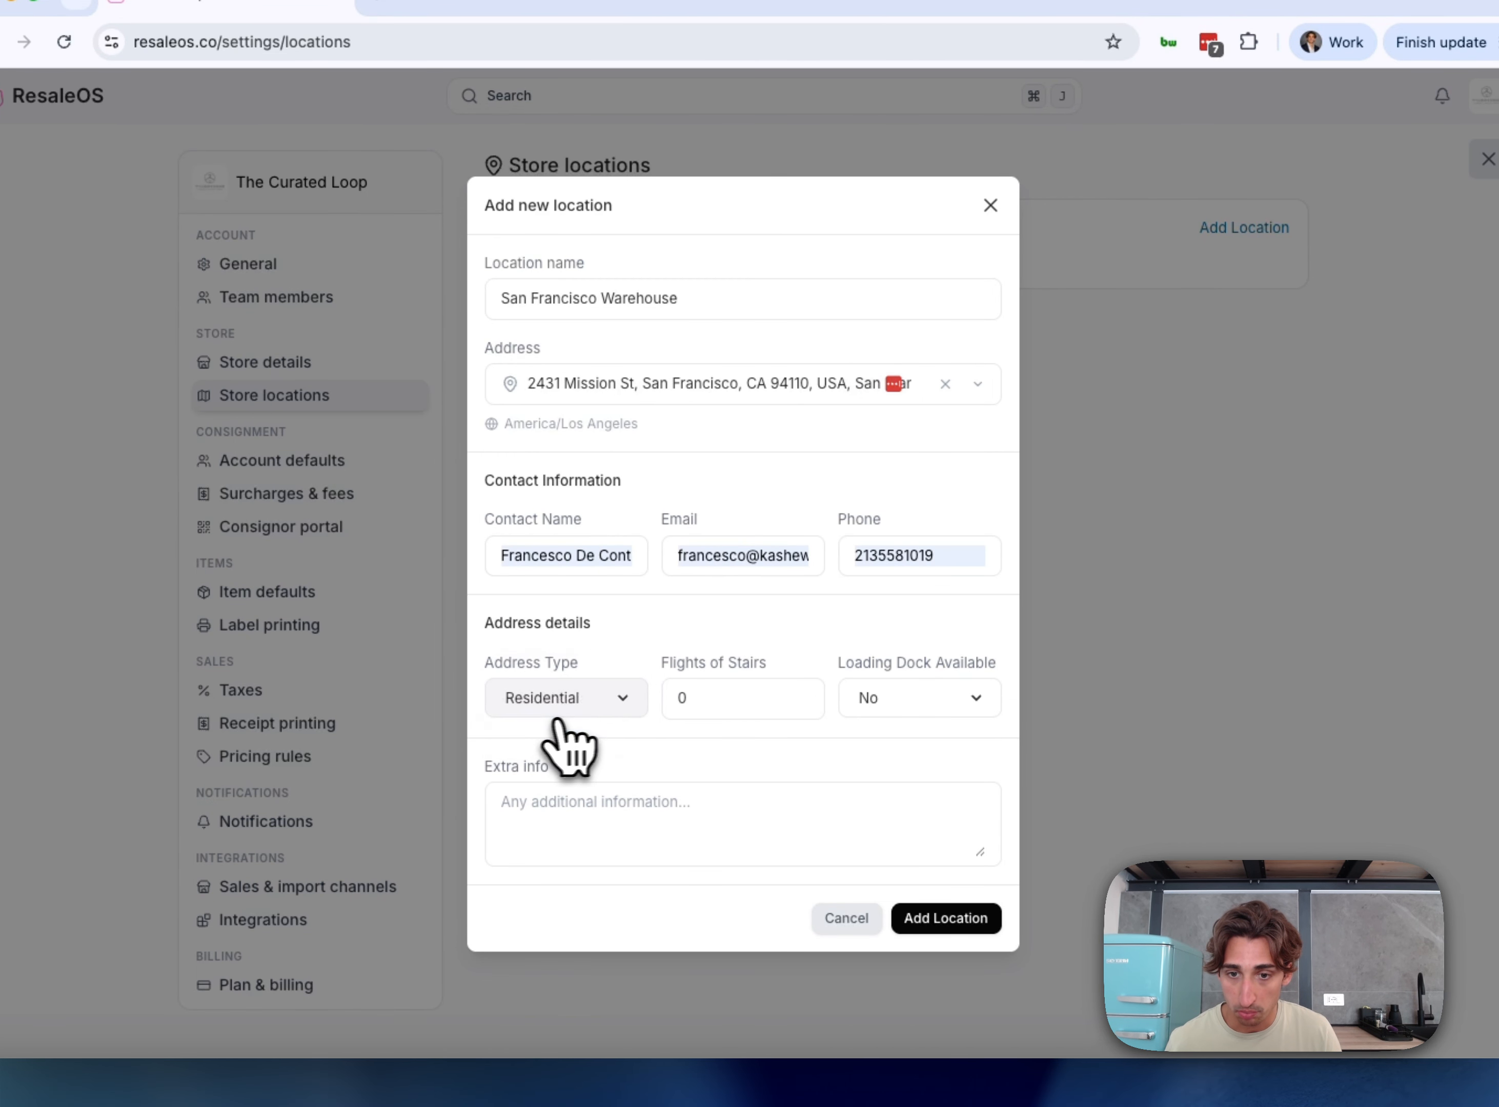
{"action": "left_click", "coordinate": [952, 705]}
{"action": "left_click", "coordinate": [939, 724]}
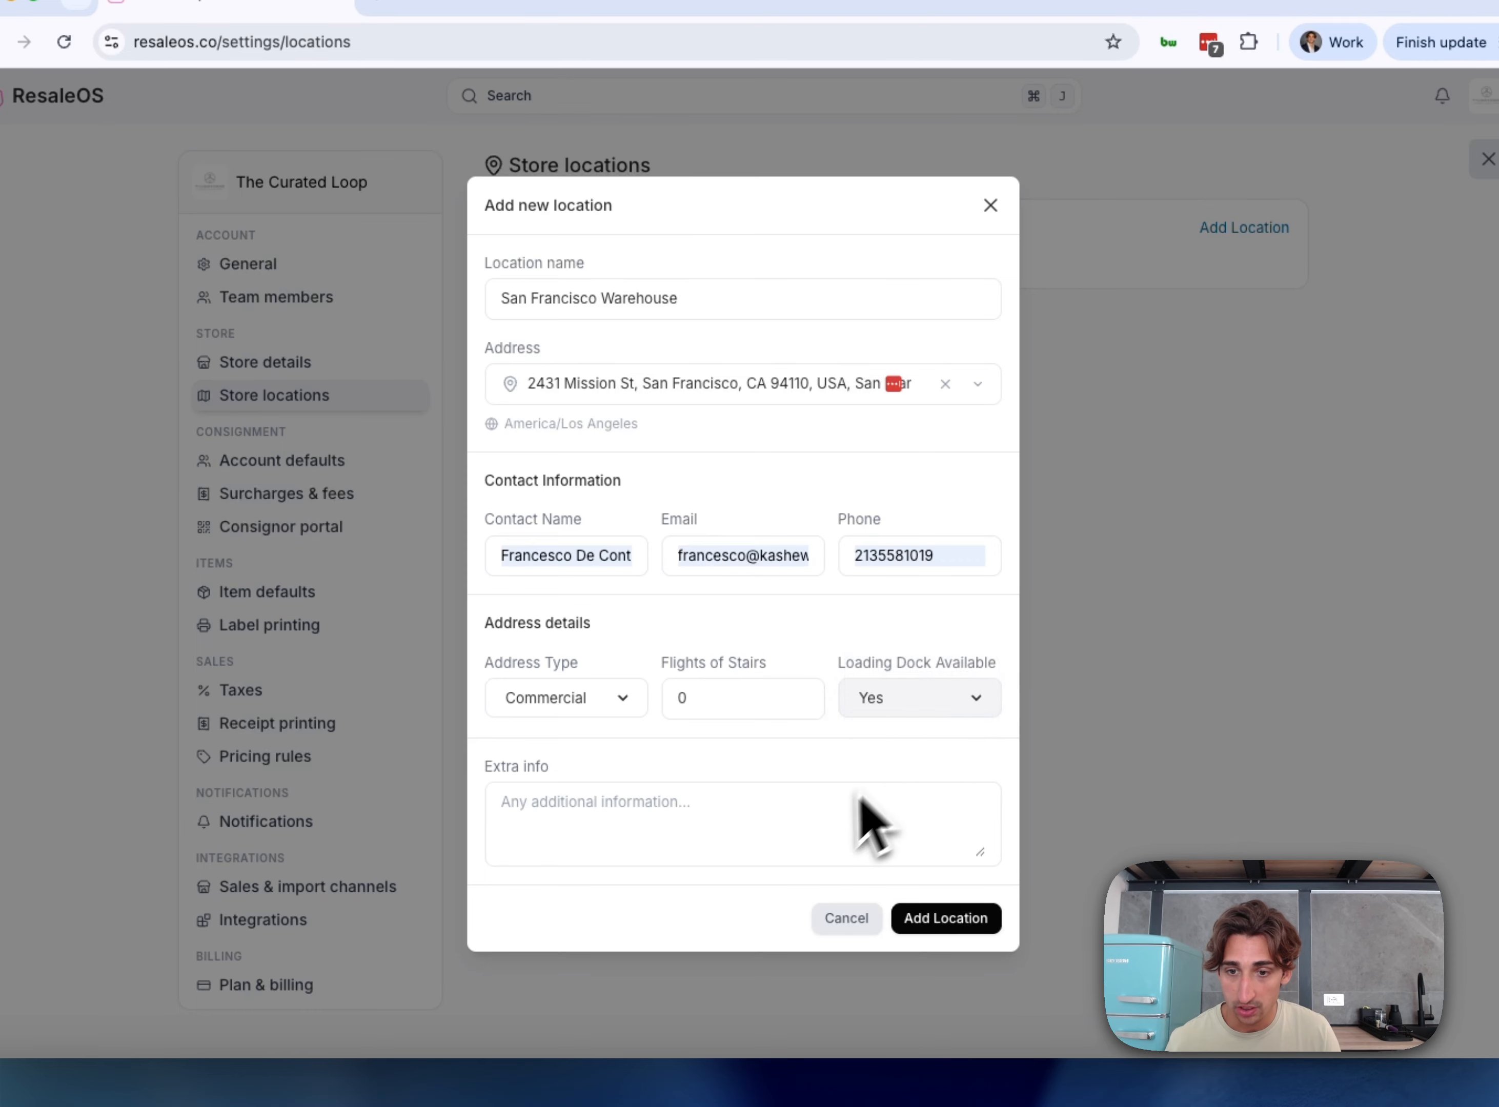
{"action": "left_click", "coordinate": [820, 815]}
{"action": "type", "text": "P"}
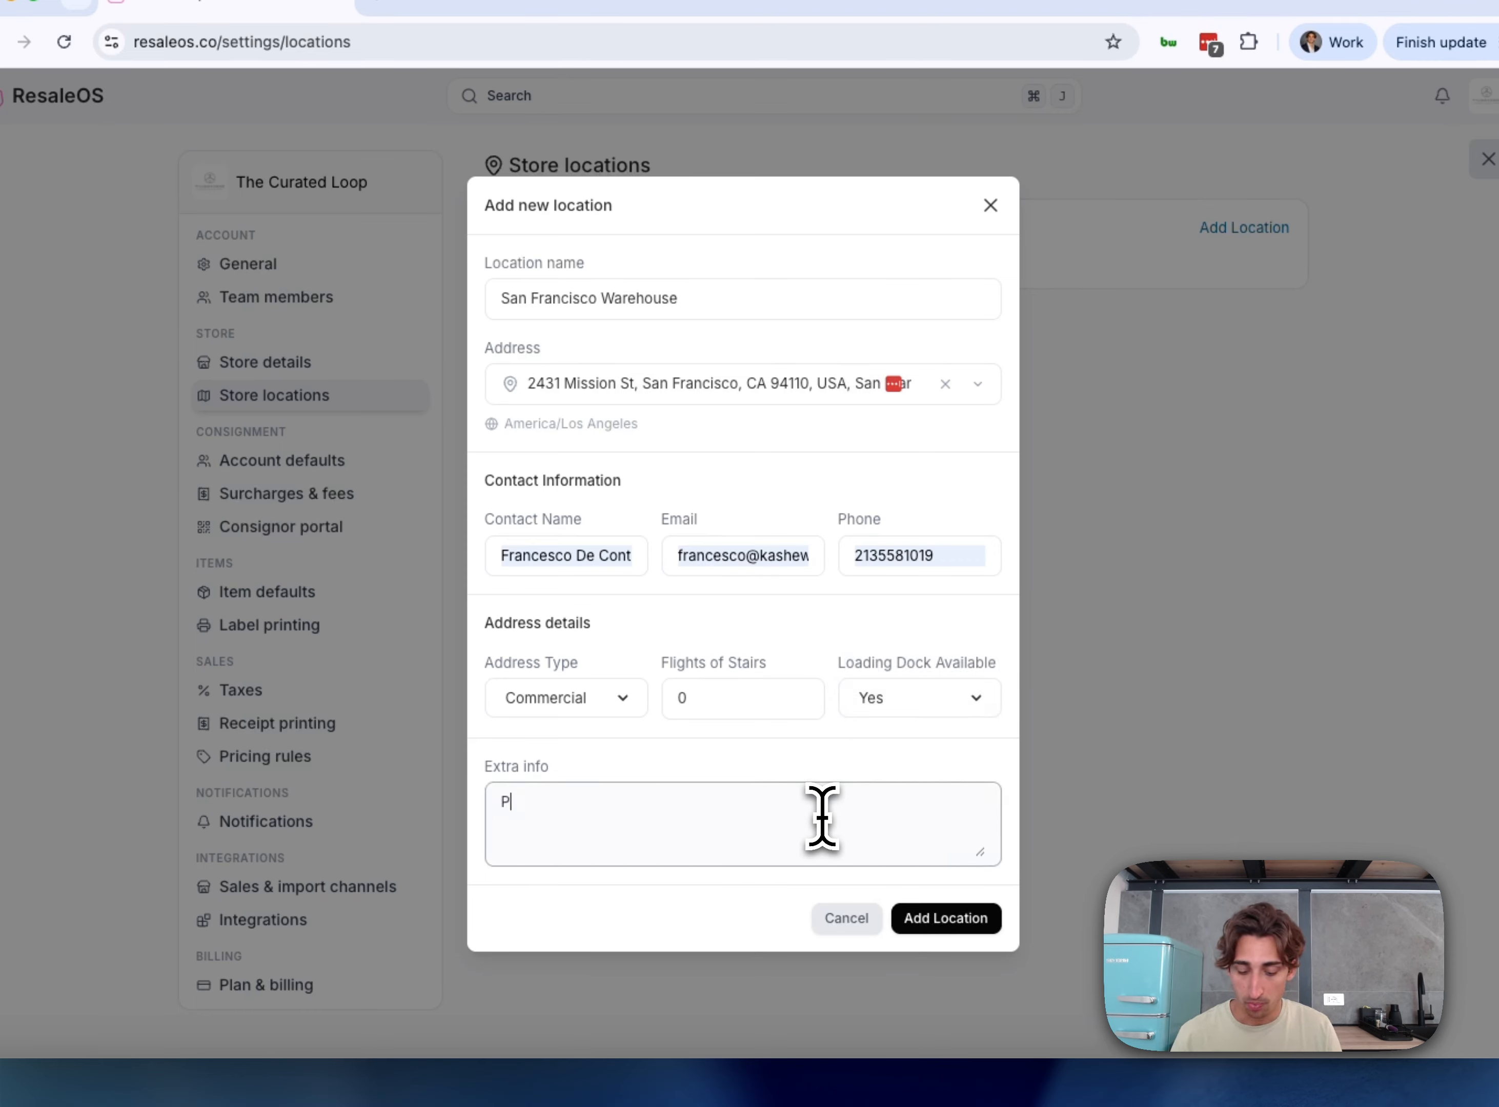
{"action": "type", "text": "rking available"}
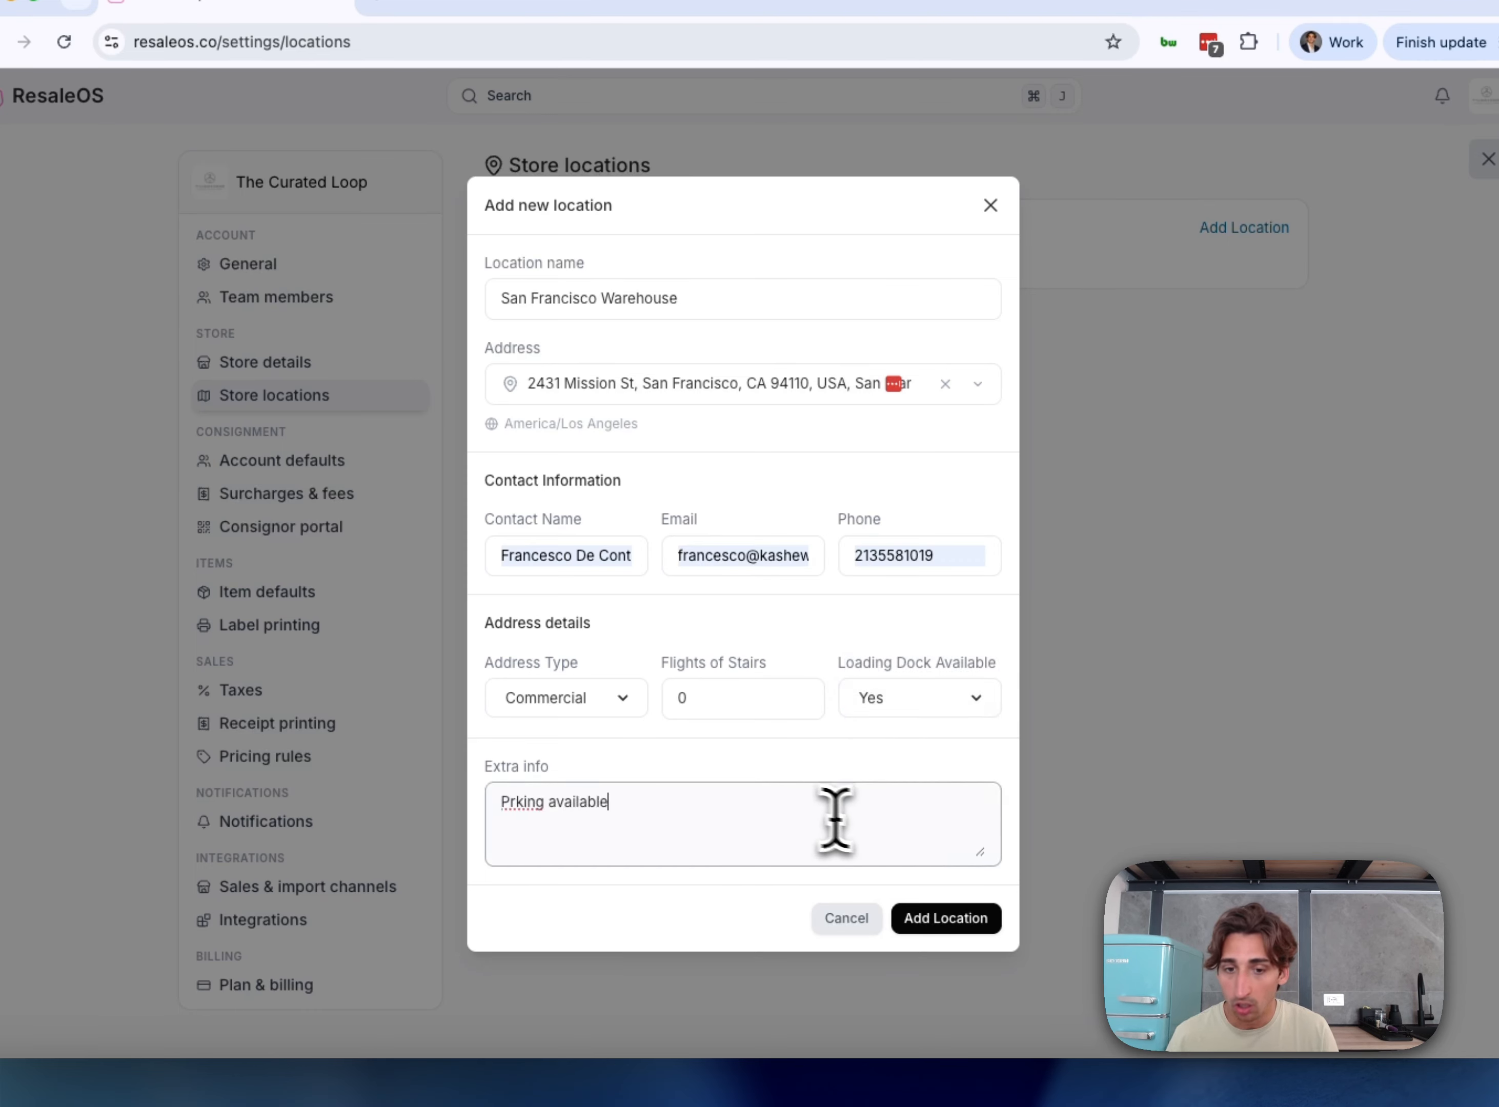
{"action": "double_click", "coordinate": [527, 808]}
{"action": "type", "text": "Par"}
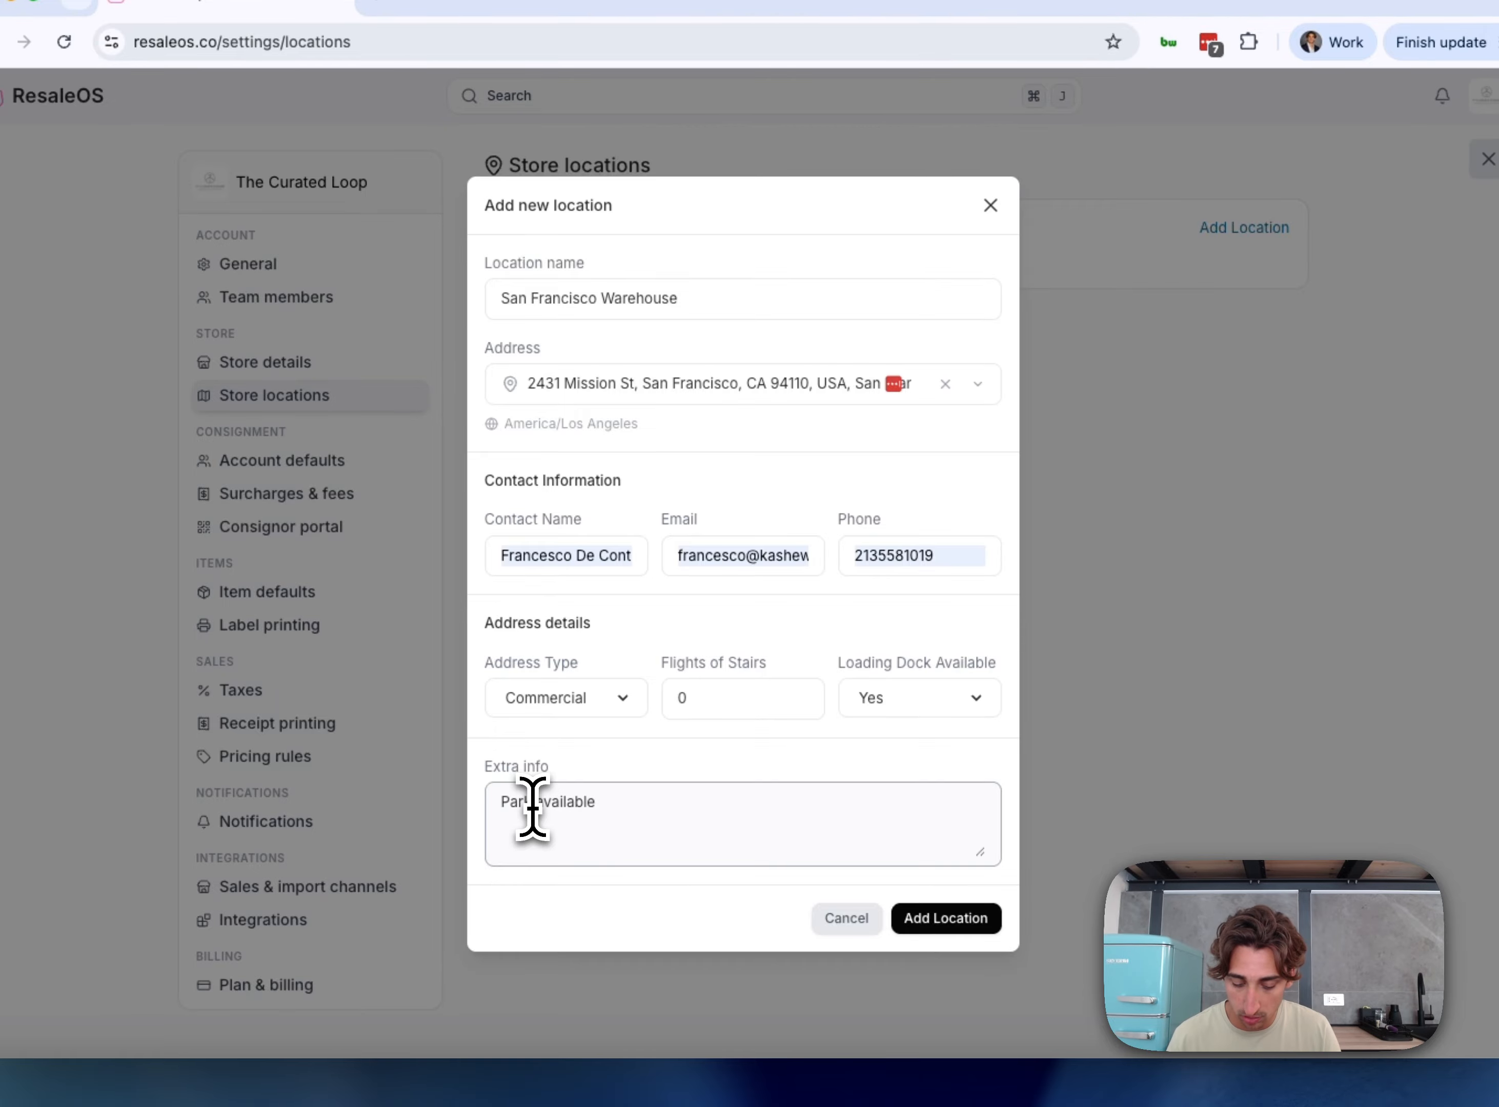
{"action": "type", "text": "king"}
{"action": "left_click", "coordinate": [946, 919]}
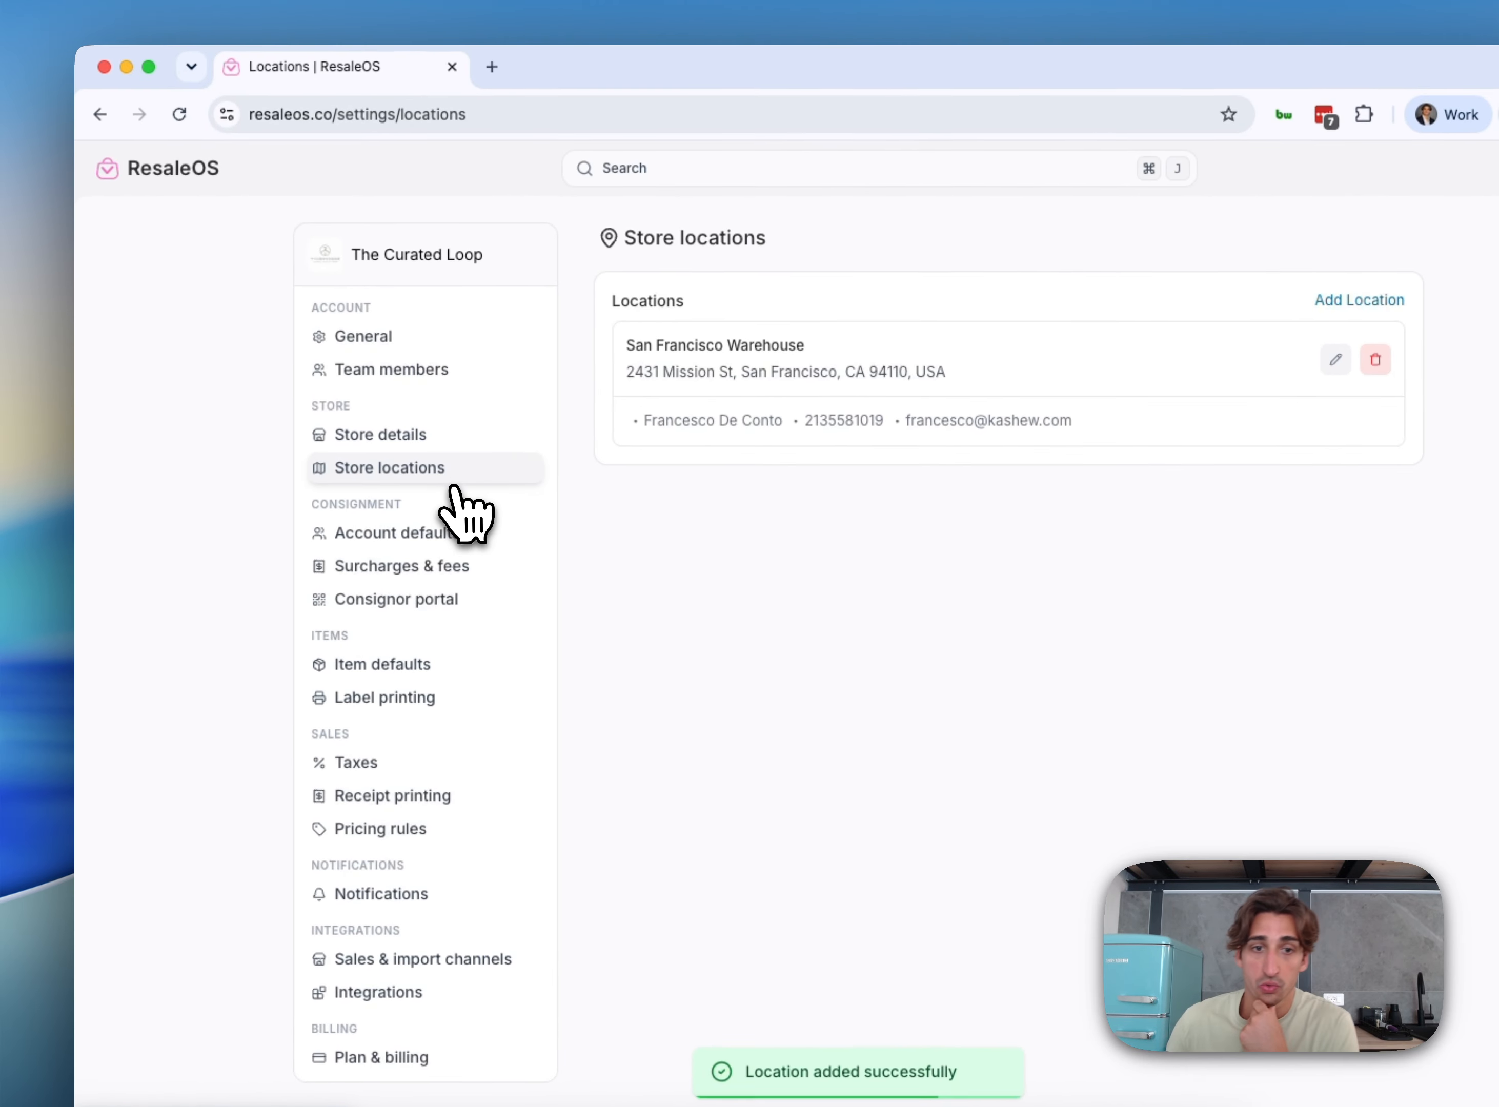
Scroll through Account defaults, then switch to the empty Surcharges & fees page
{"action": "left_click", "coordinate": [407, 546]}
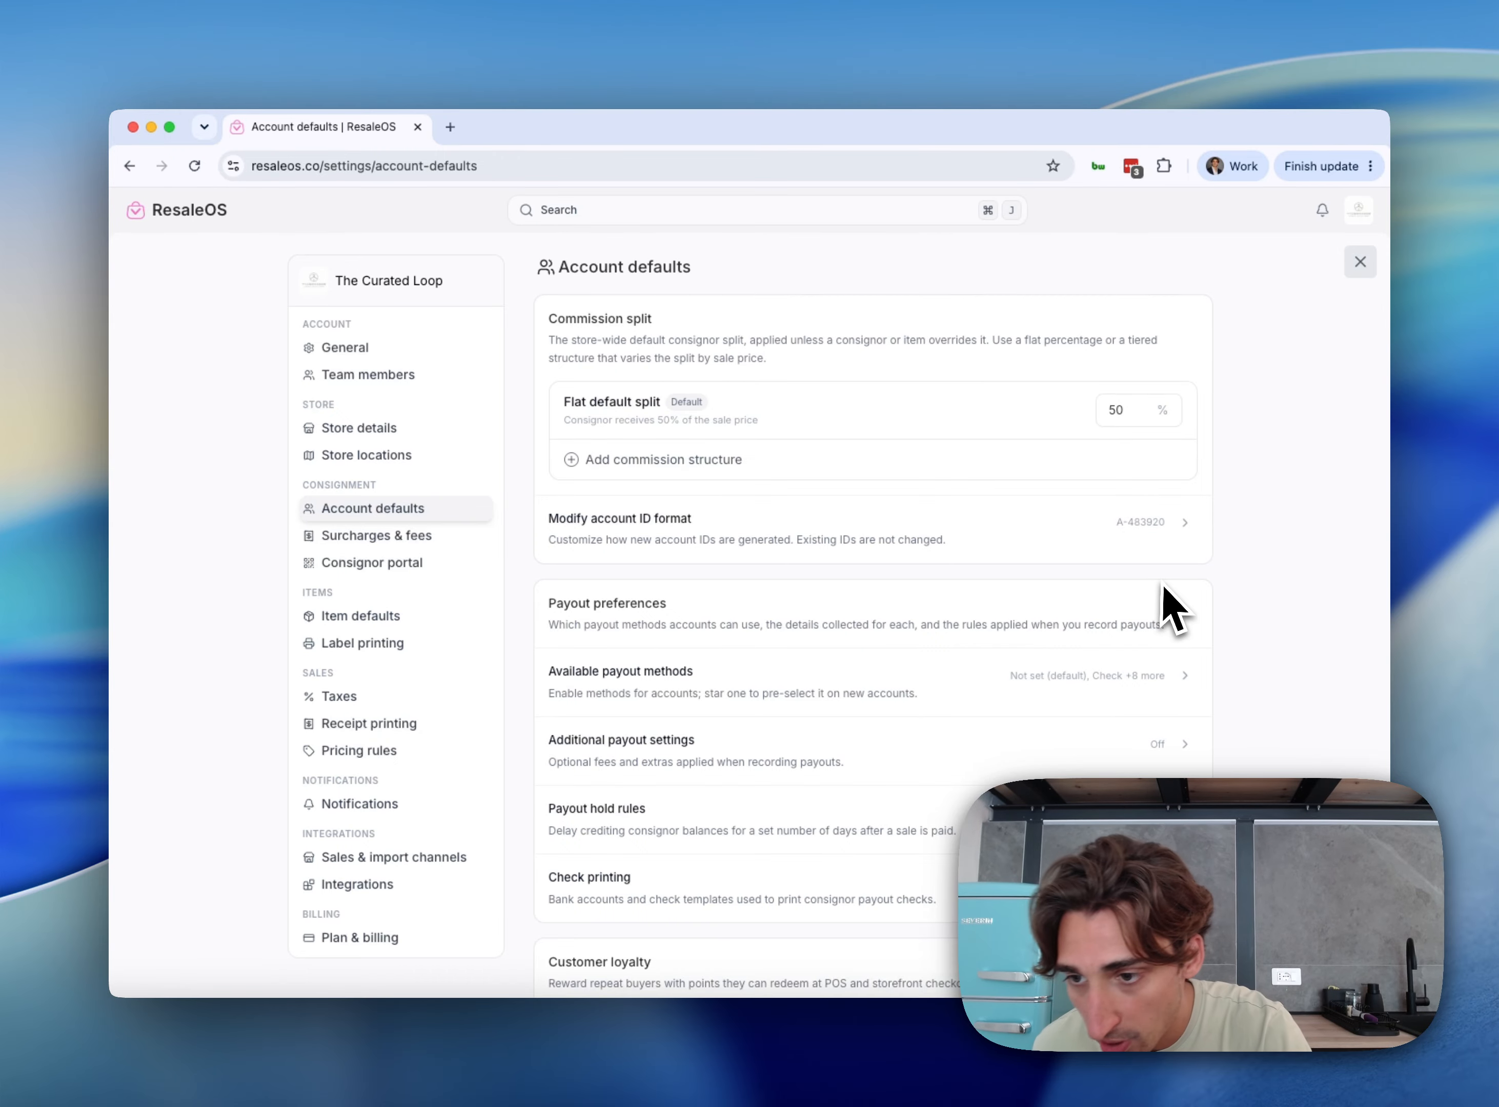
{"action": "scroll", "coordinate": [1172, 608], "scroll_direction": "down", "scroll_amount": 2}
{"action": "scroll", "coordinate": [1173, 608], "scroll_direction": "down", "scroll_amount": 2}
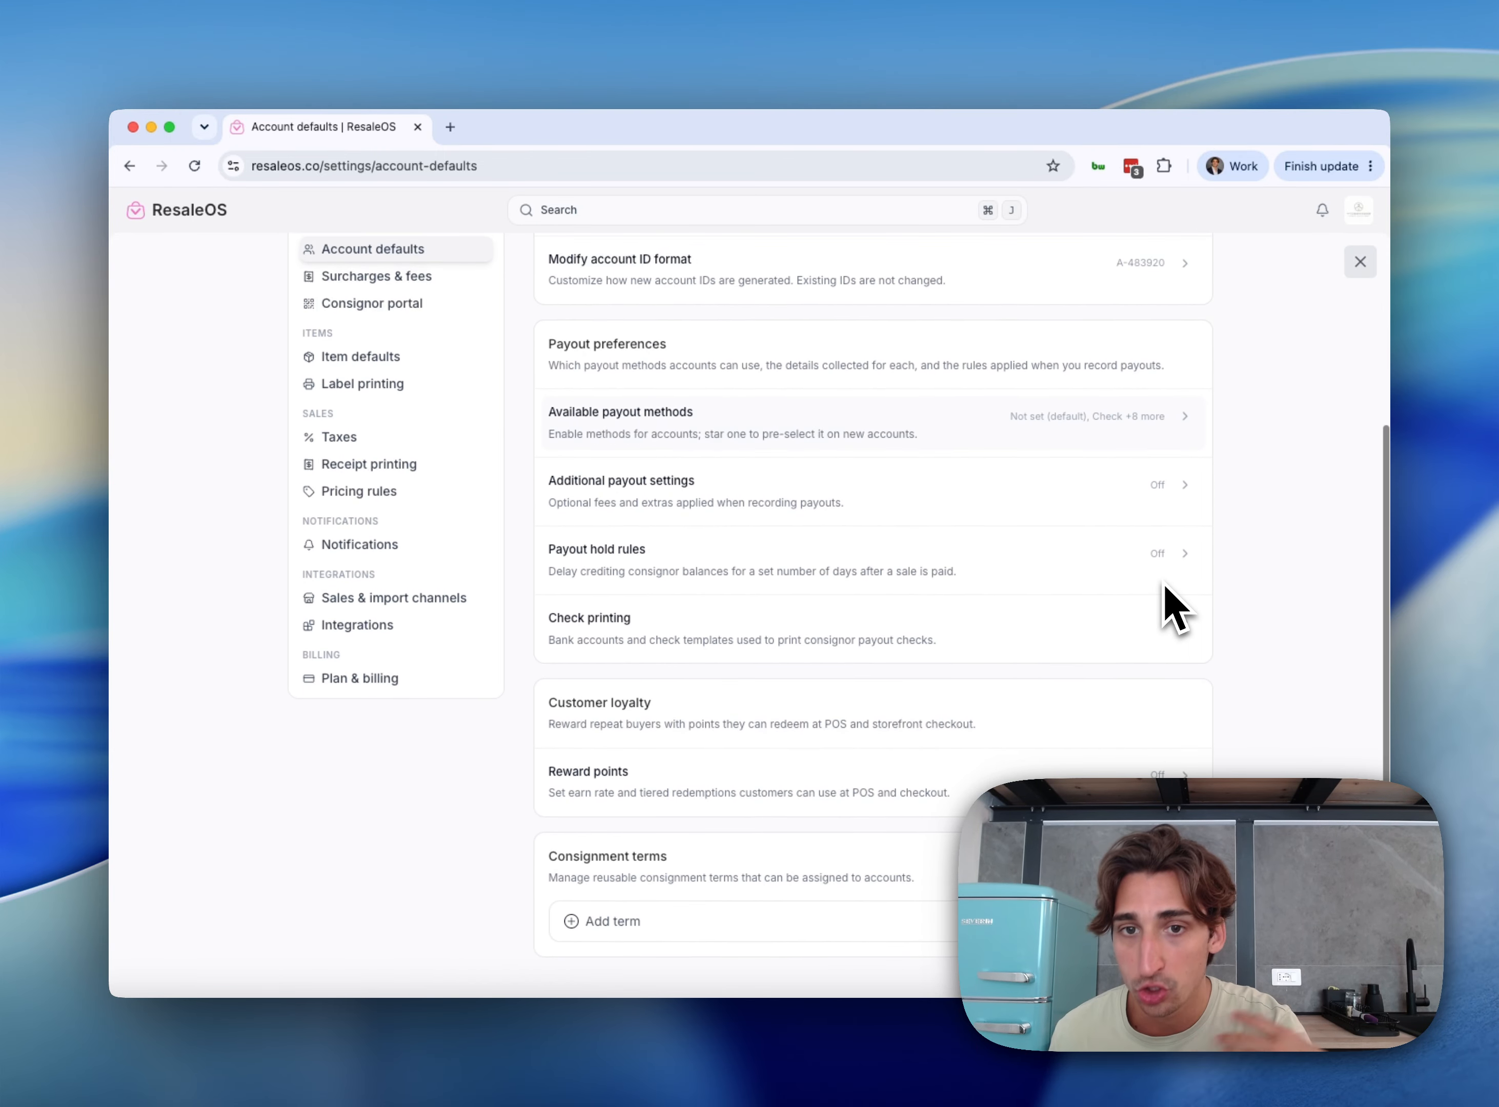
{"action": "scroll", "coordinate": [1172, 608], "scroll_direction": "up", "scroll_amount": 3}
{"action": "scroll", "coordinate": [1173, 608], "scroll_direction": "up", "scroll_amount": 2}
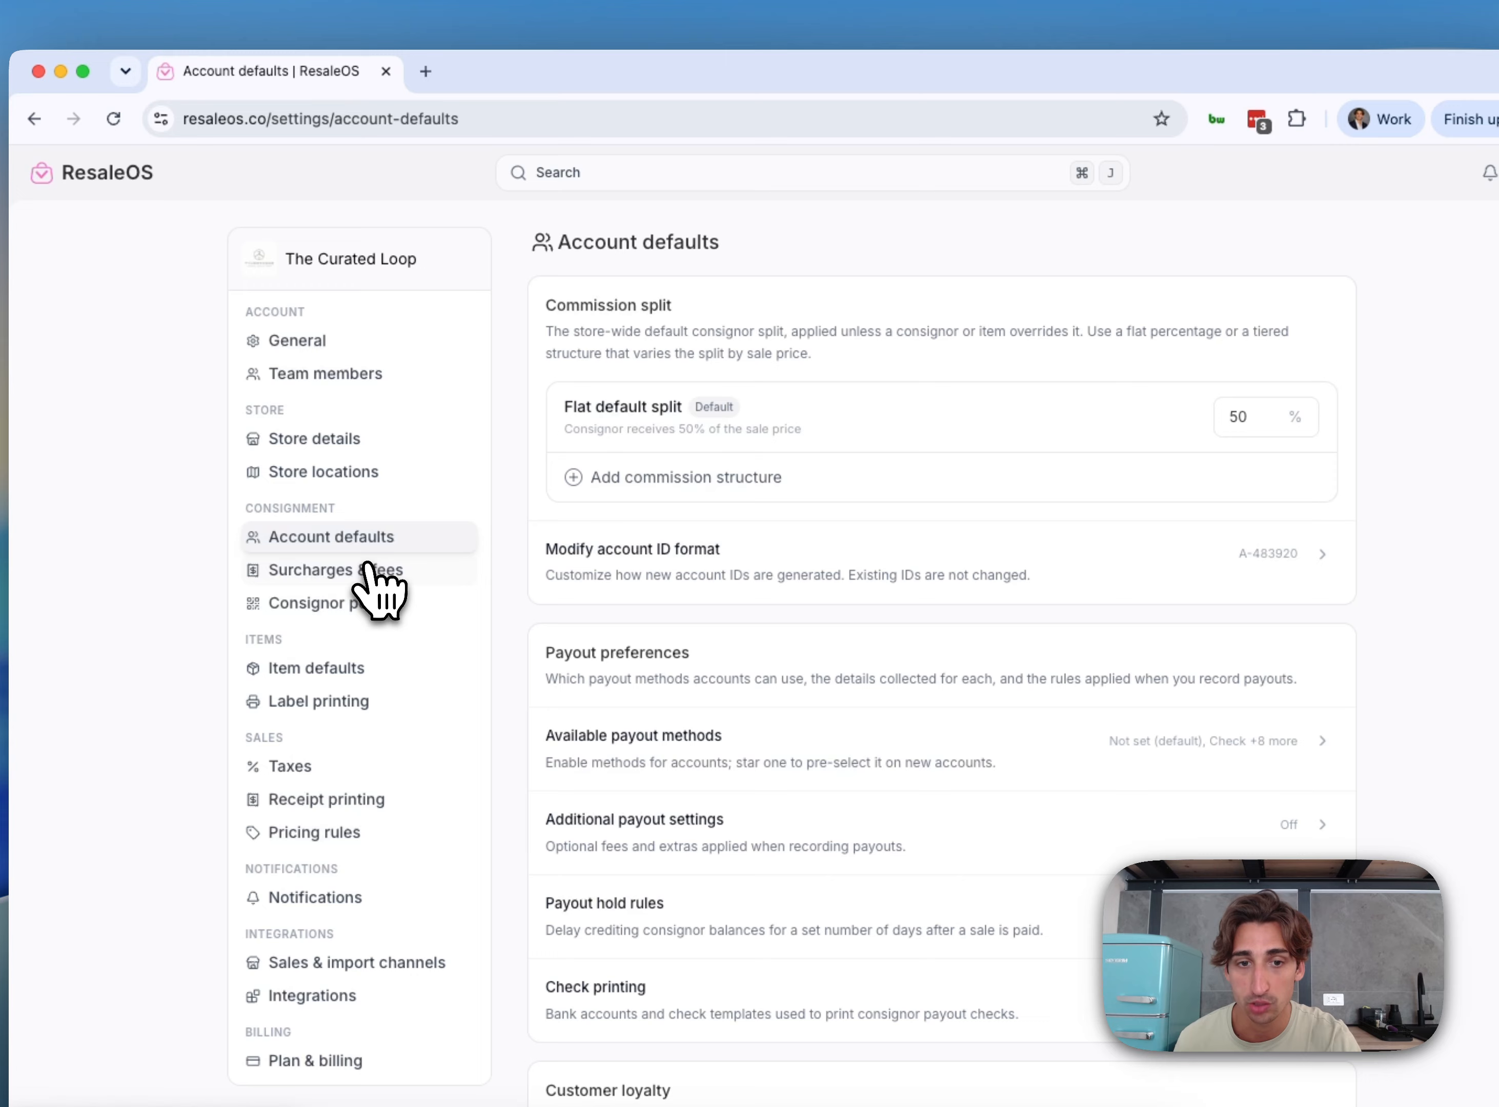
{"action": "left_click", "coordinate": [397, 536]}
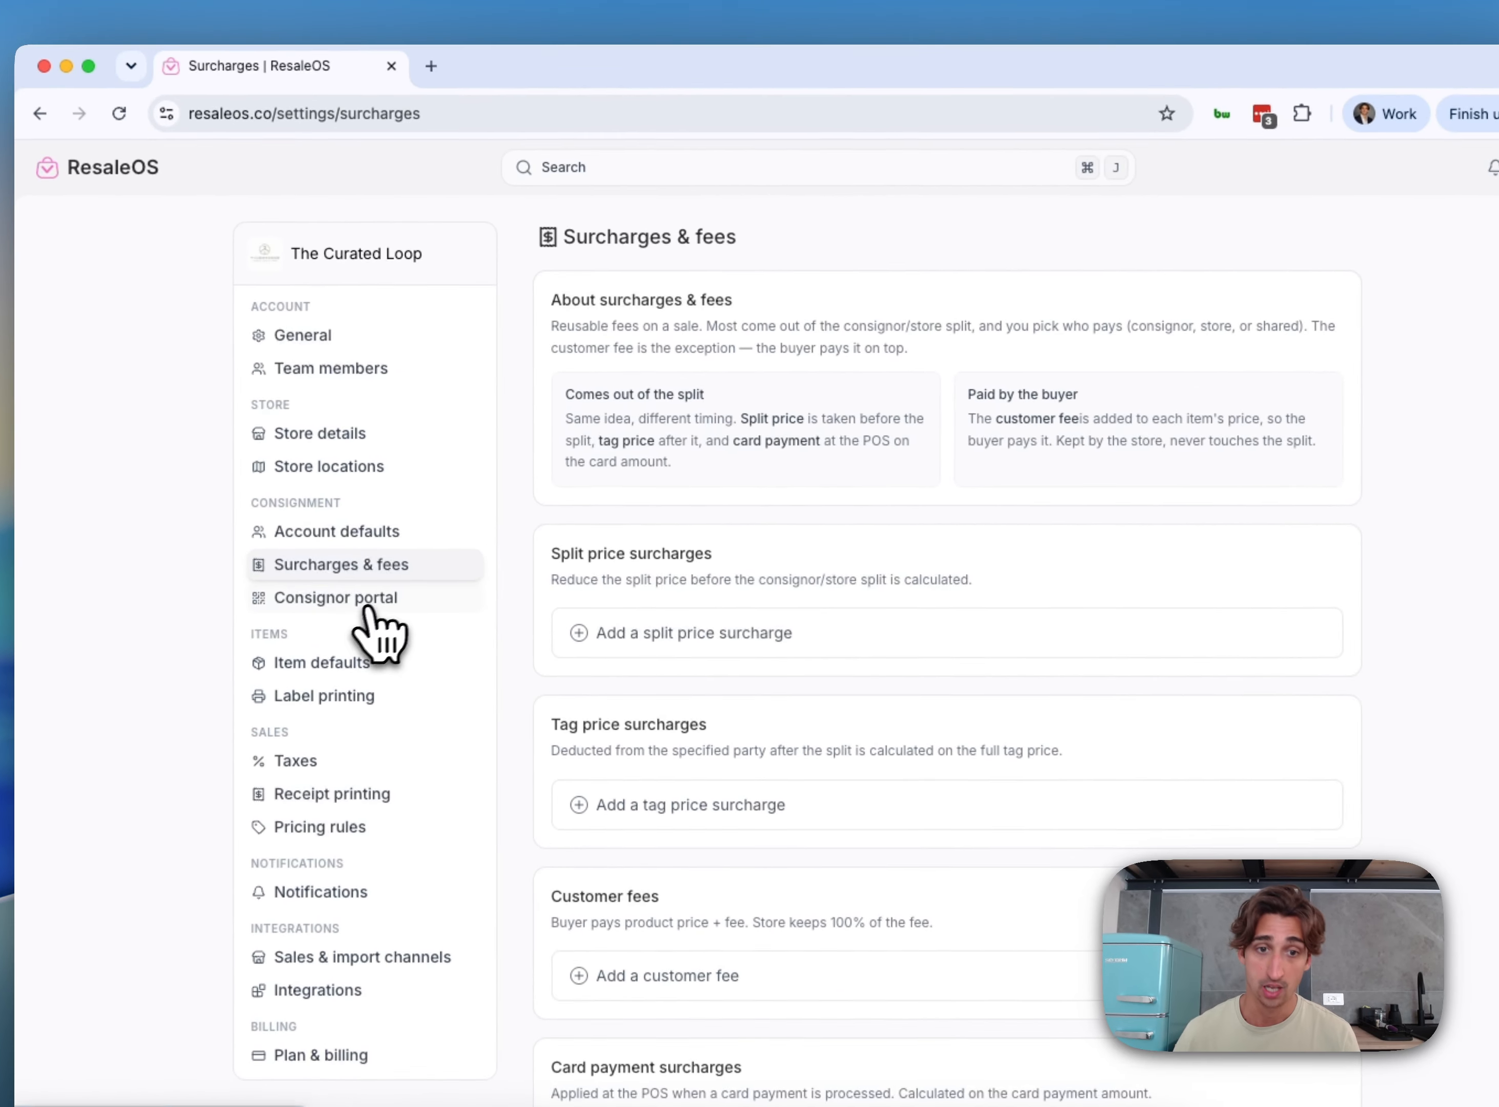
Switch to Consignor Portal settings, showing the portal enabled and listing submissions off
{"action": "left_click", "coordinate": [379, 564]}
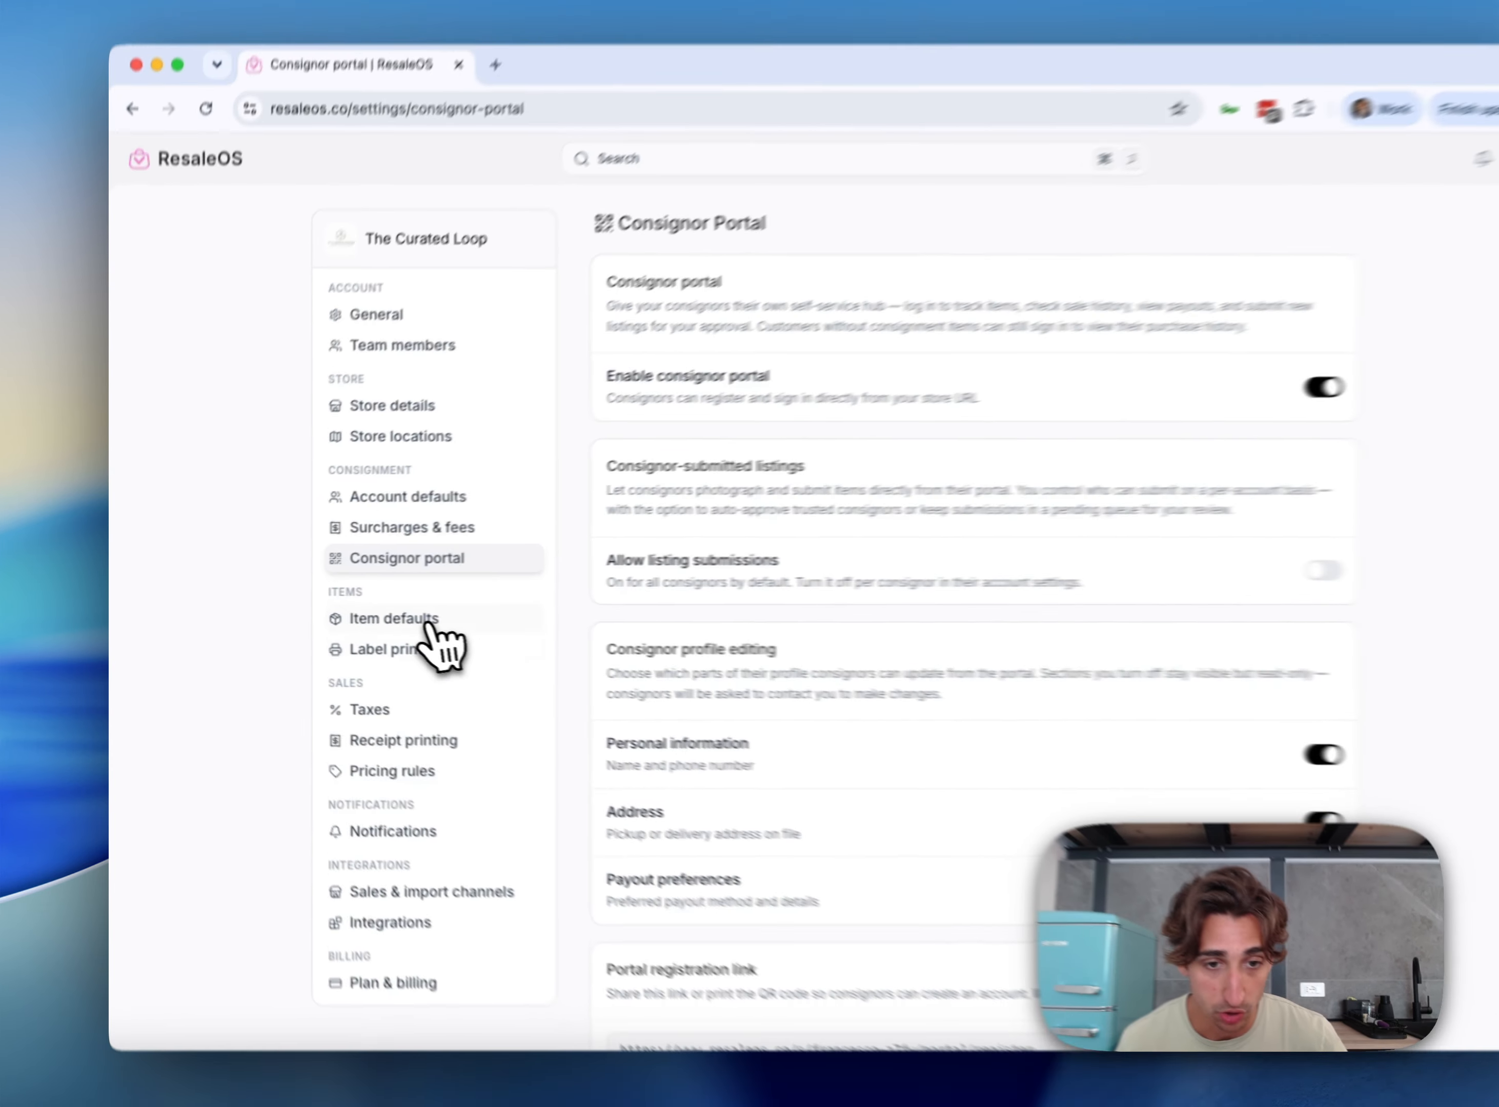
Open Item defaults, showing Active status, Good condition and quantity 1 for new items
{"action": "left_click", "coordinate": [383, 622]}
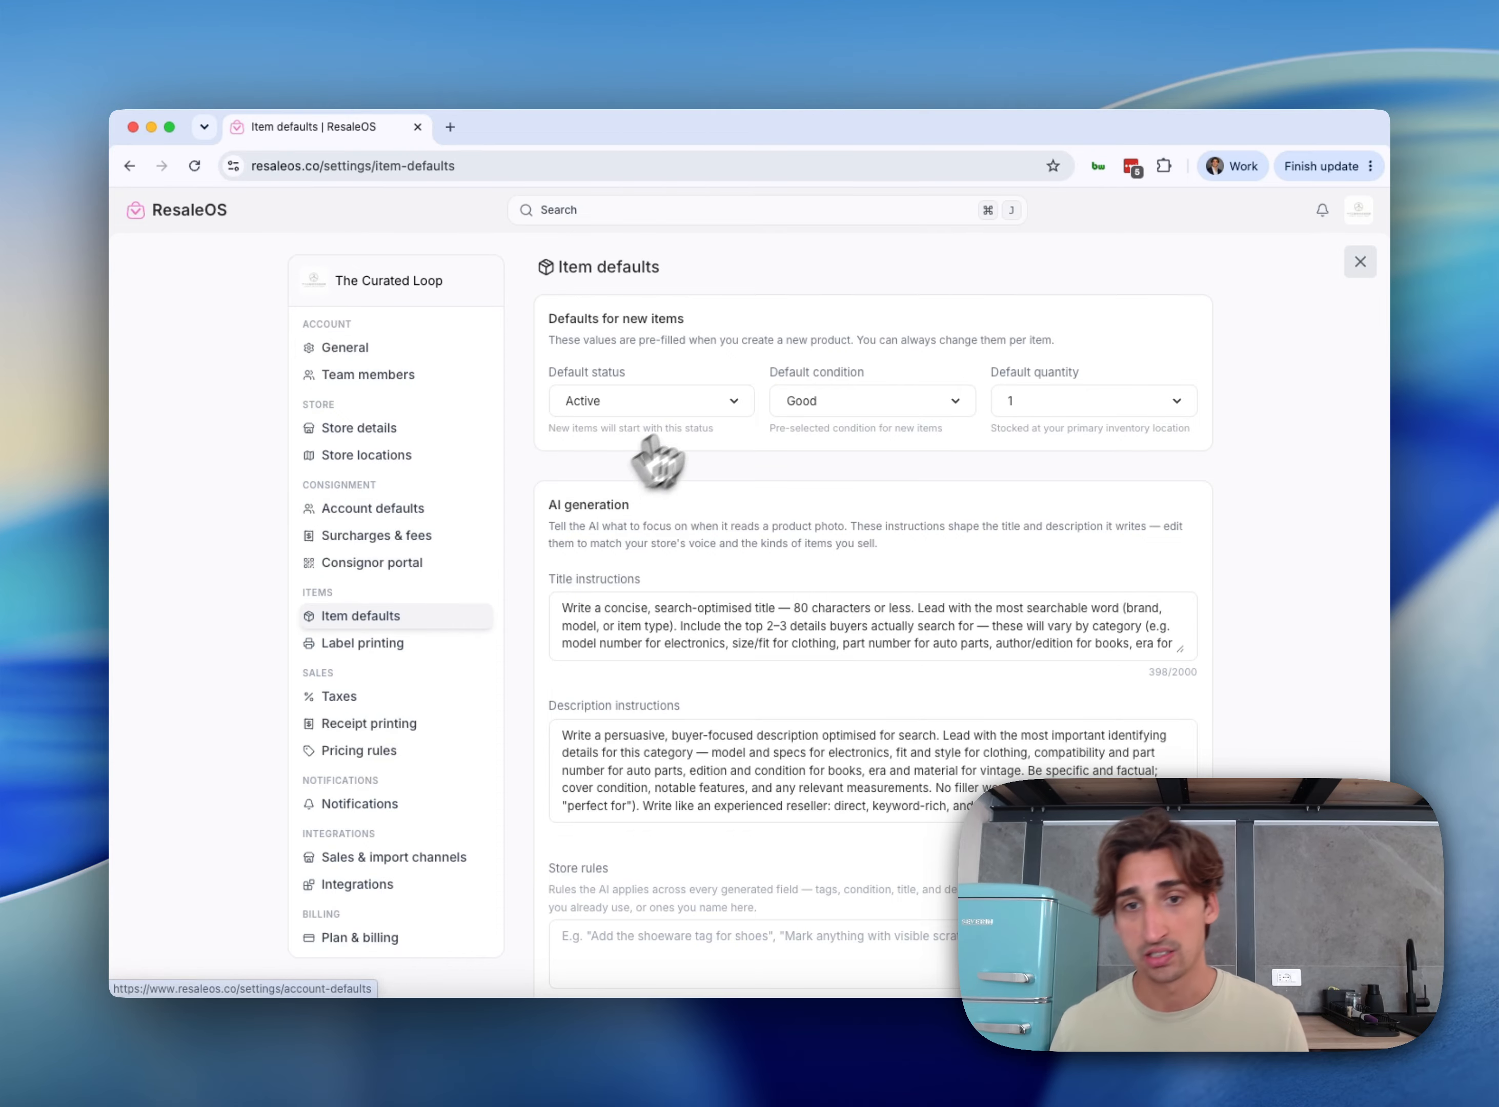
Leave the default item status as Active, then move on to Label printing
{"action": "left_click", "coordinate": [685, 400]}
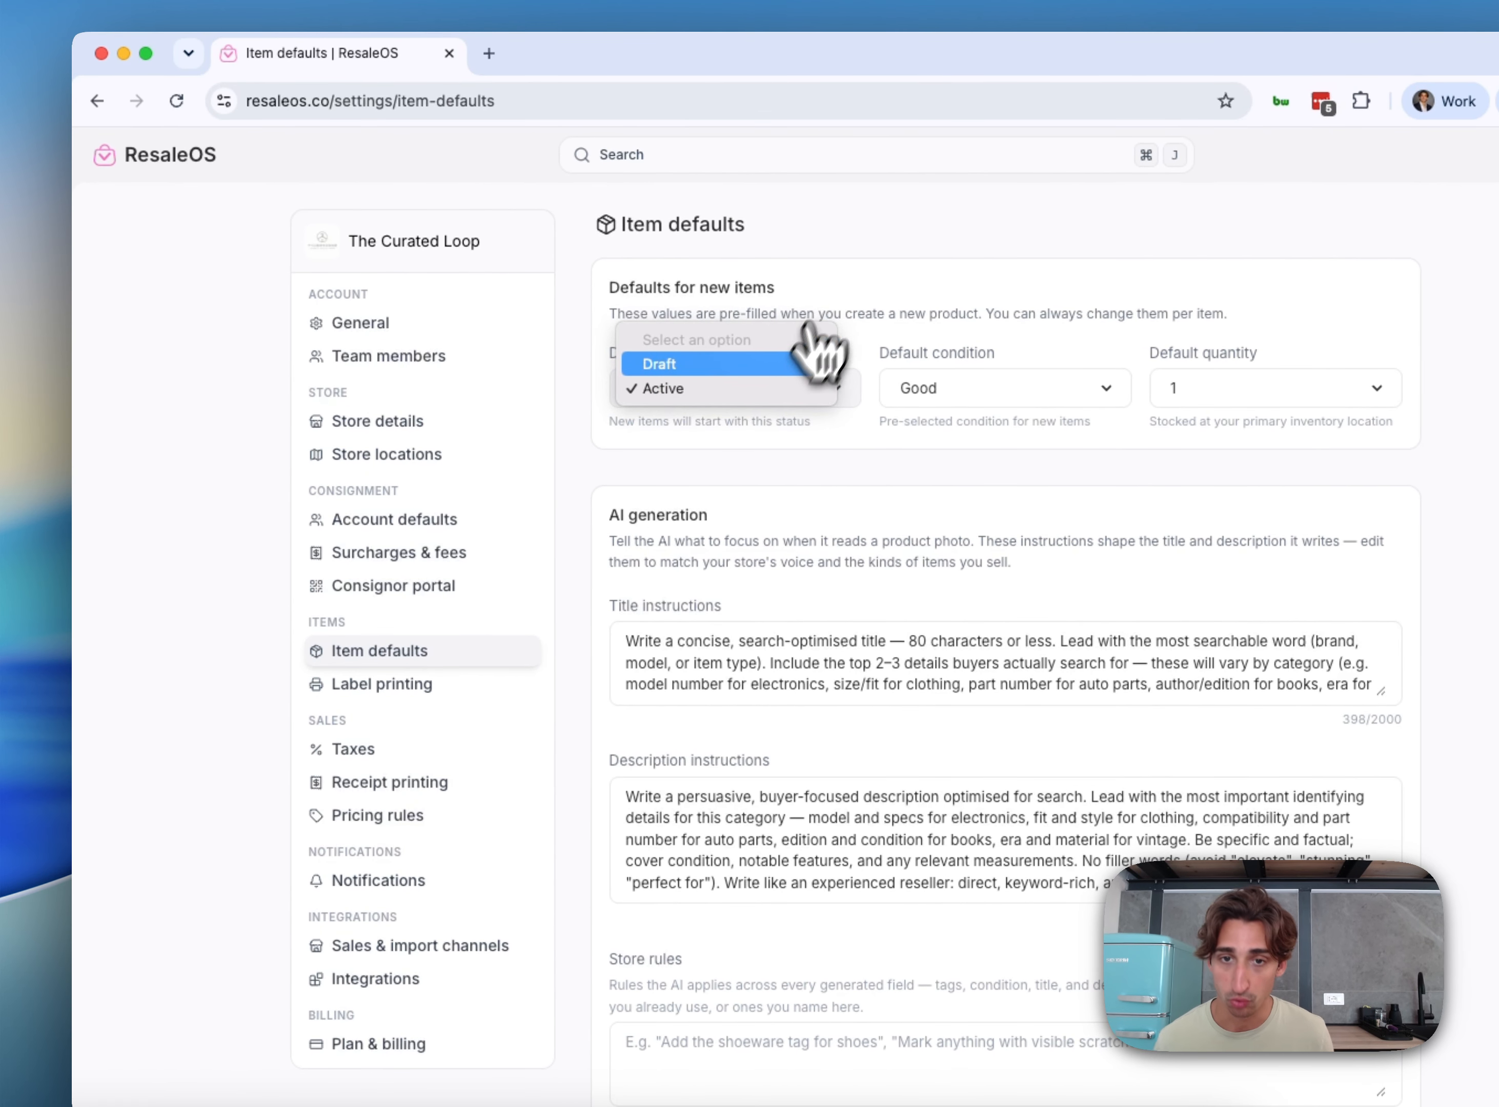
{"action": "left_click", "coordinate": [857, 295]}
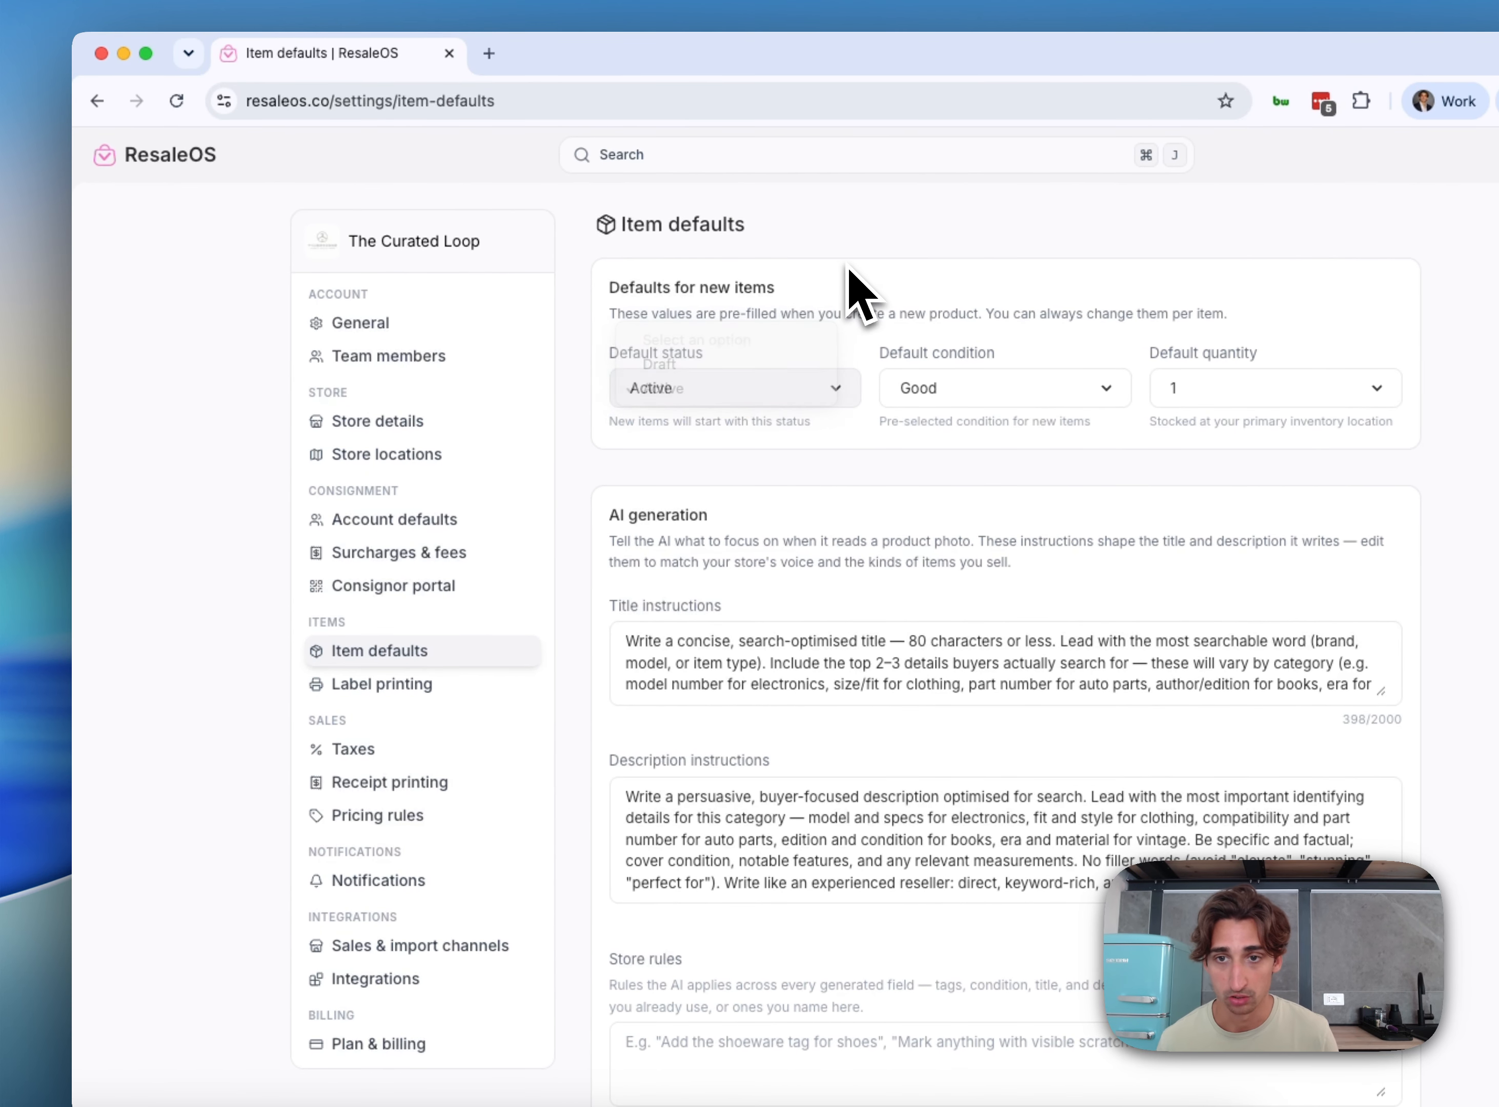
{"action": "scroll", "coordinate": [786, 753], "scroll_direction": "down", "scroll_amount": 5}
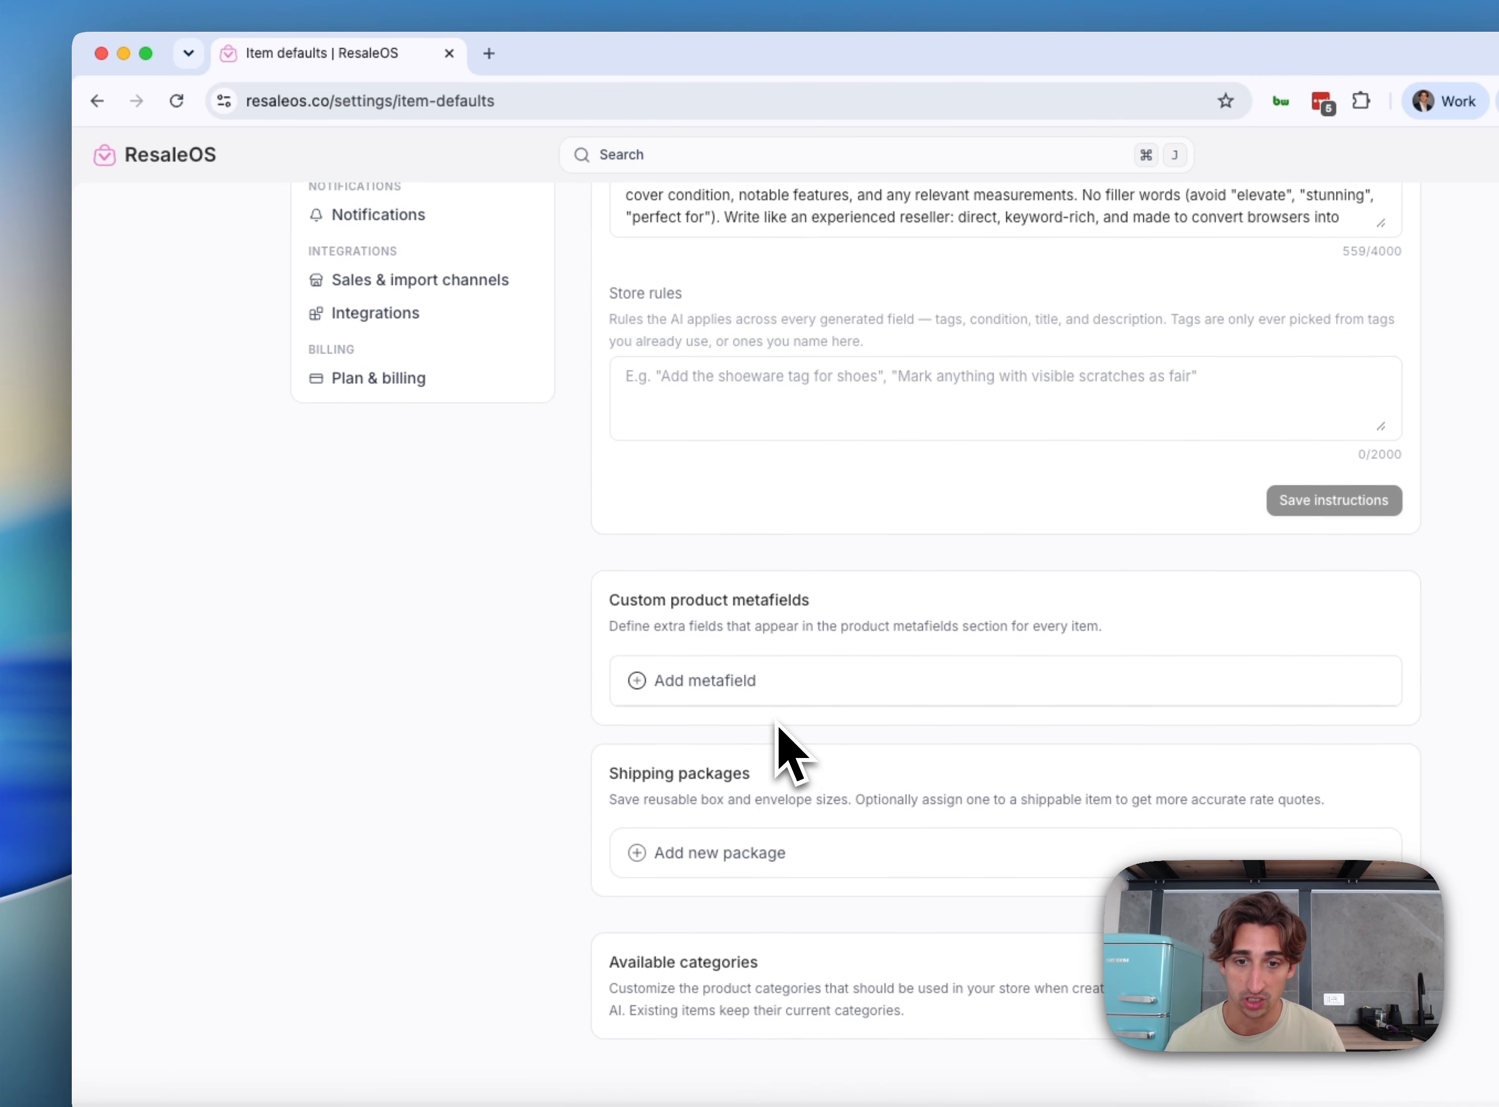
{"action": "scroll", "coordinate": [777, 737], "scroll_direction": "up", "scroll_amount": 10}
{"action": "left_click", "coordinate": [413, 686]}
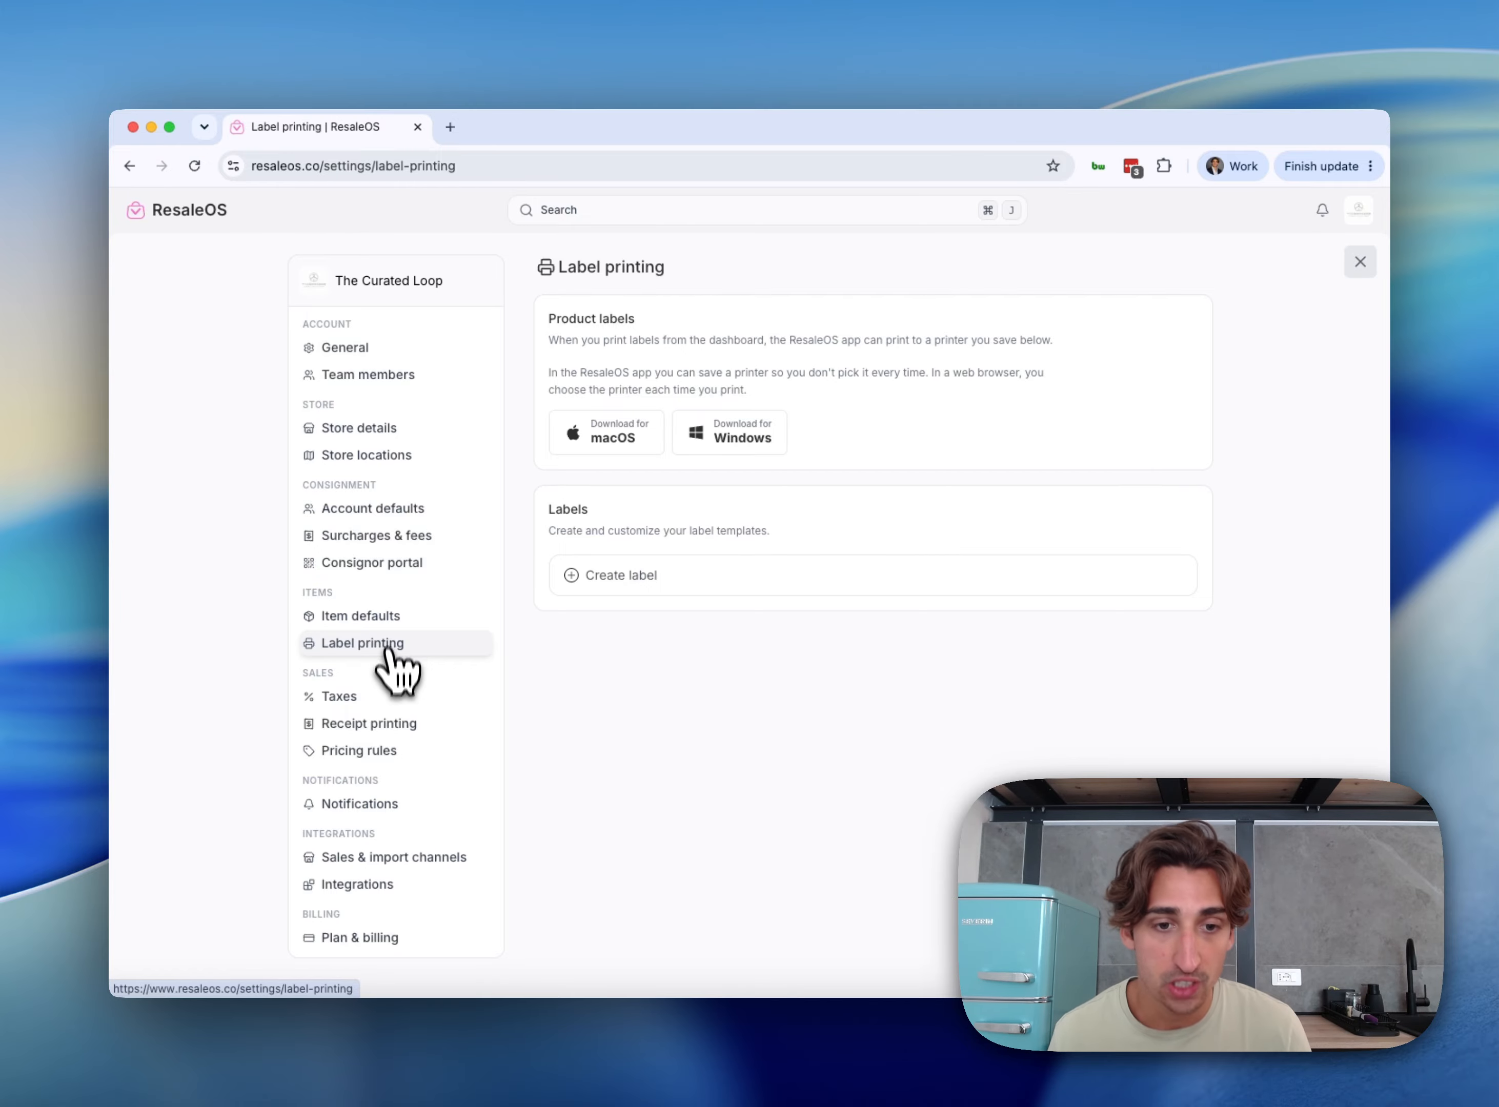
Check the Tax settings, then view Receipt printing: Full receipt (PDF) format, 80 mm paper width
{"action": "left_click", "coordinate": [386, 700]}
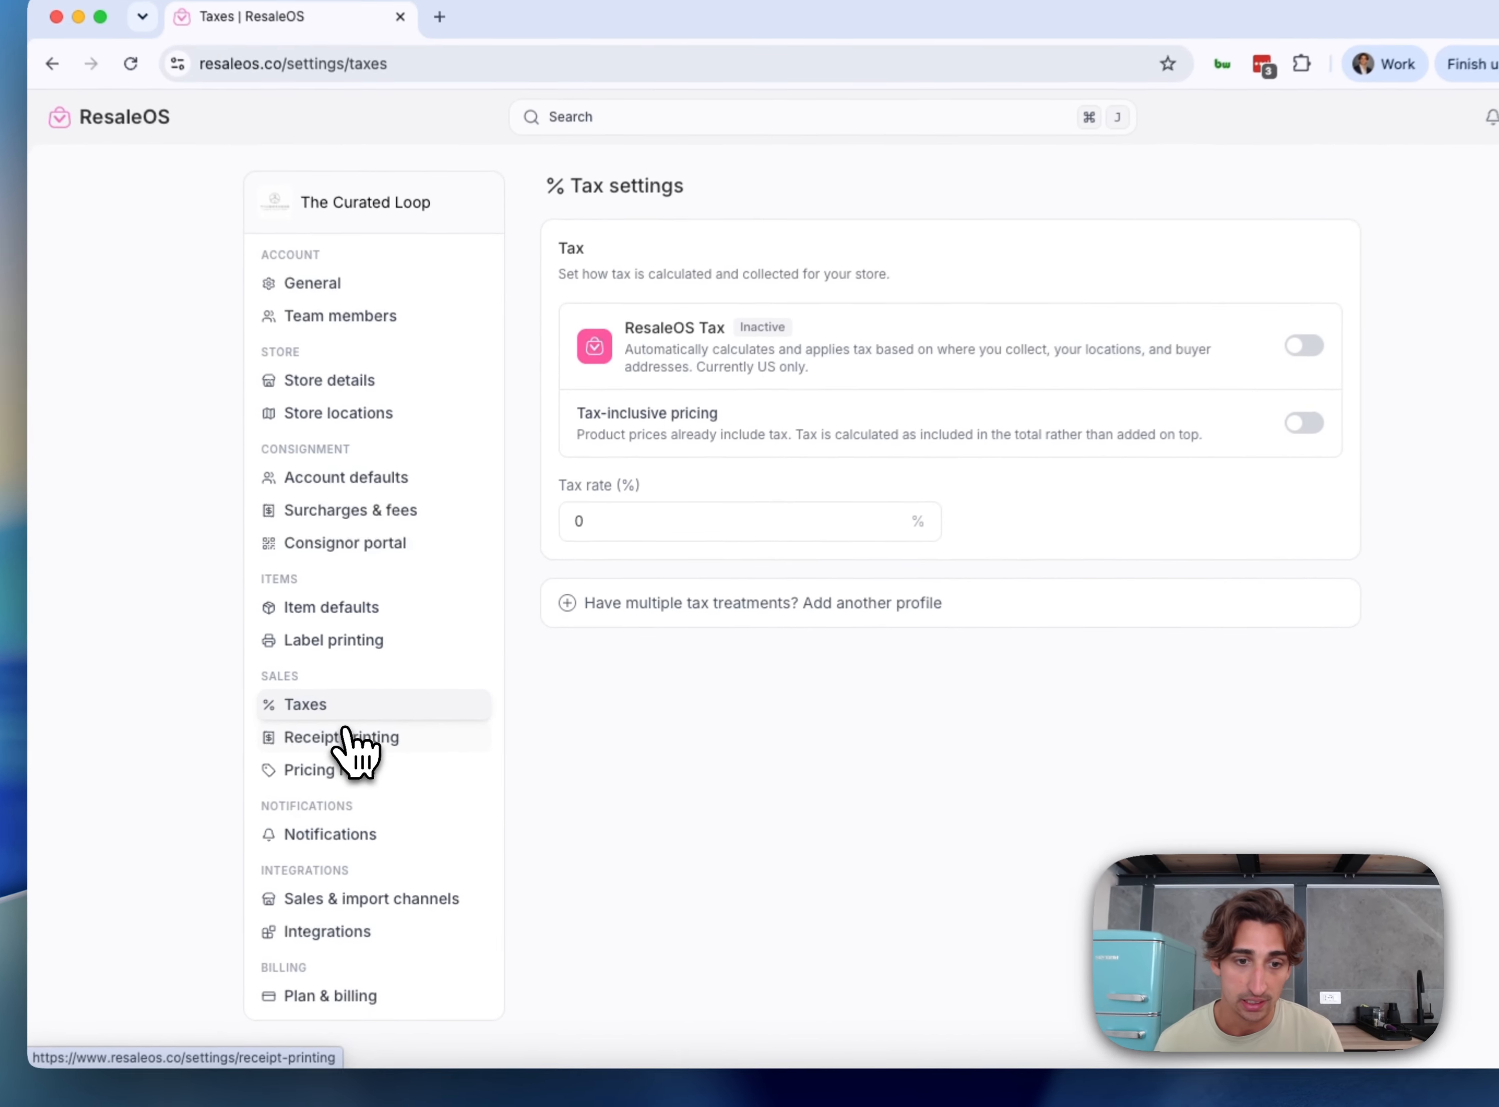
{"action": "left_click", "coordinate": [378, 723]}
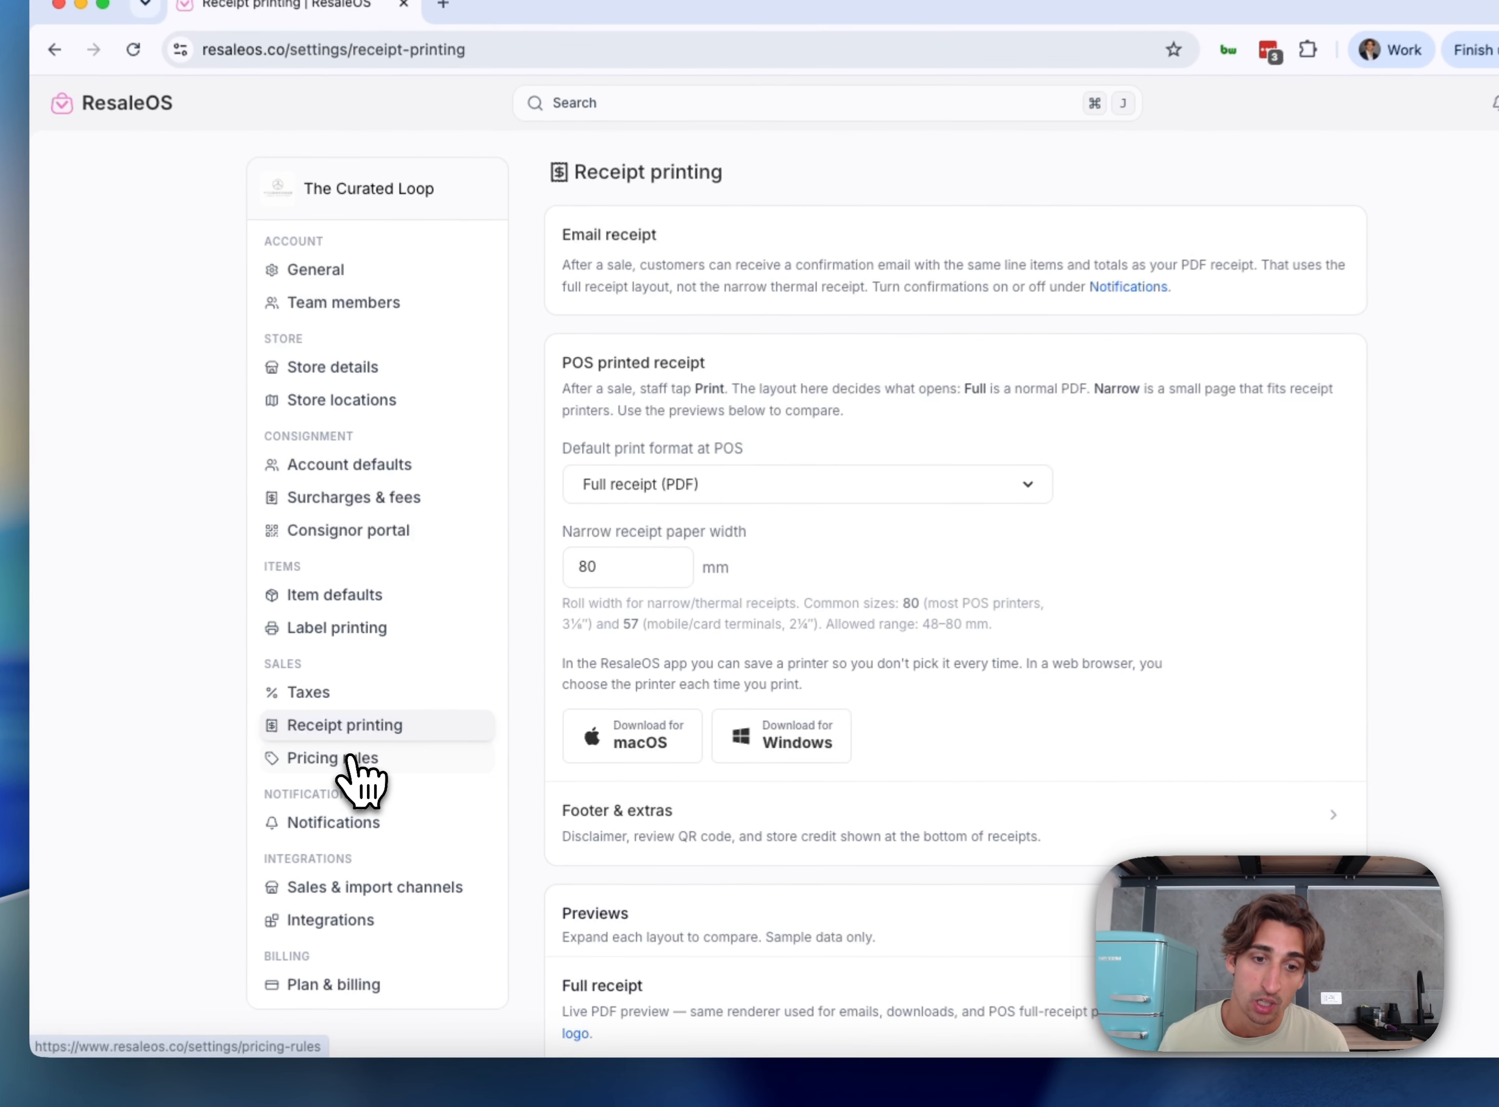
Look over Pricing rules, then view which Notifications emails are enabled
{"action": "left_click", "coordinate": [349, 751]}
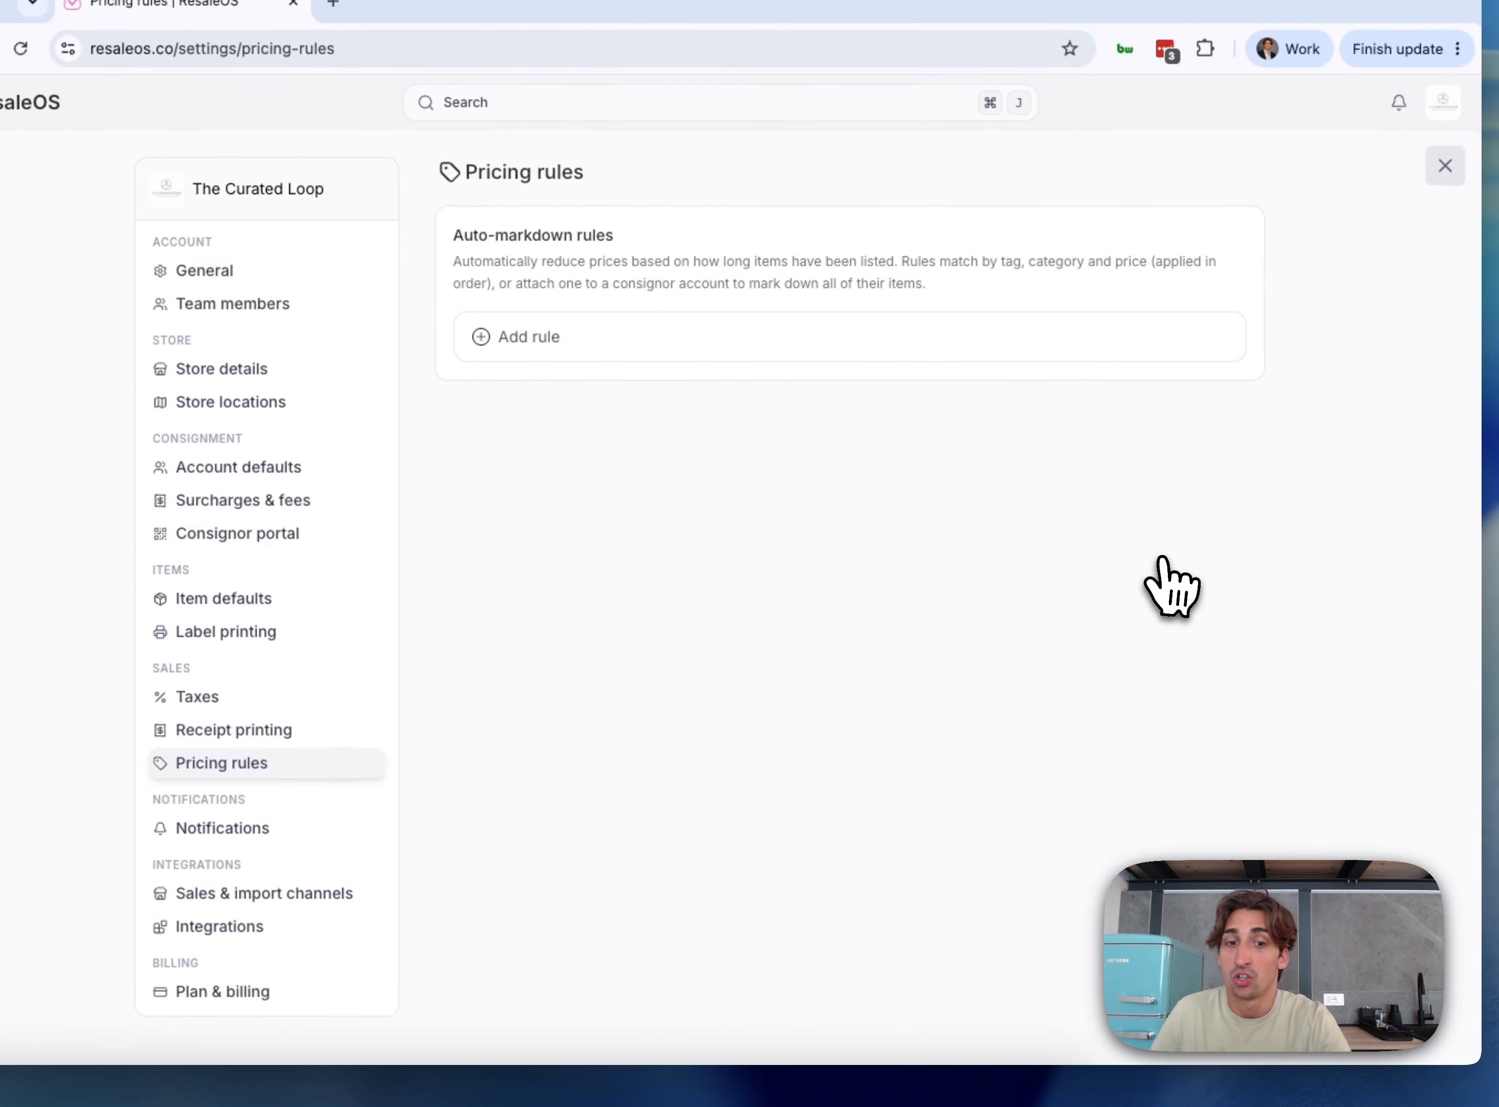
{"action": "left_click", "coordinate": [222, 828]}
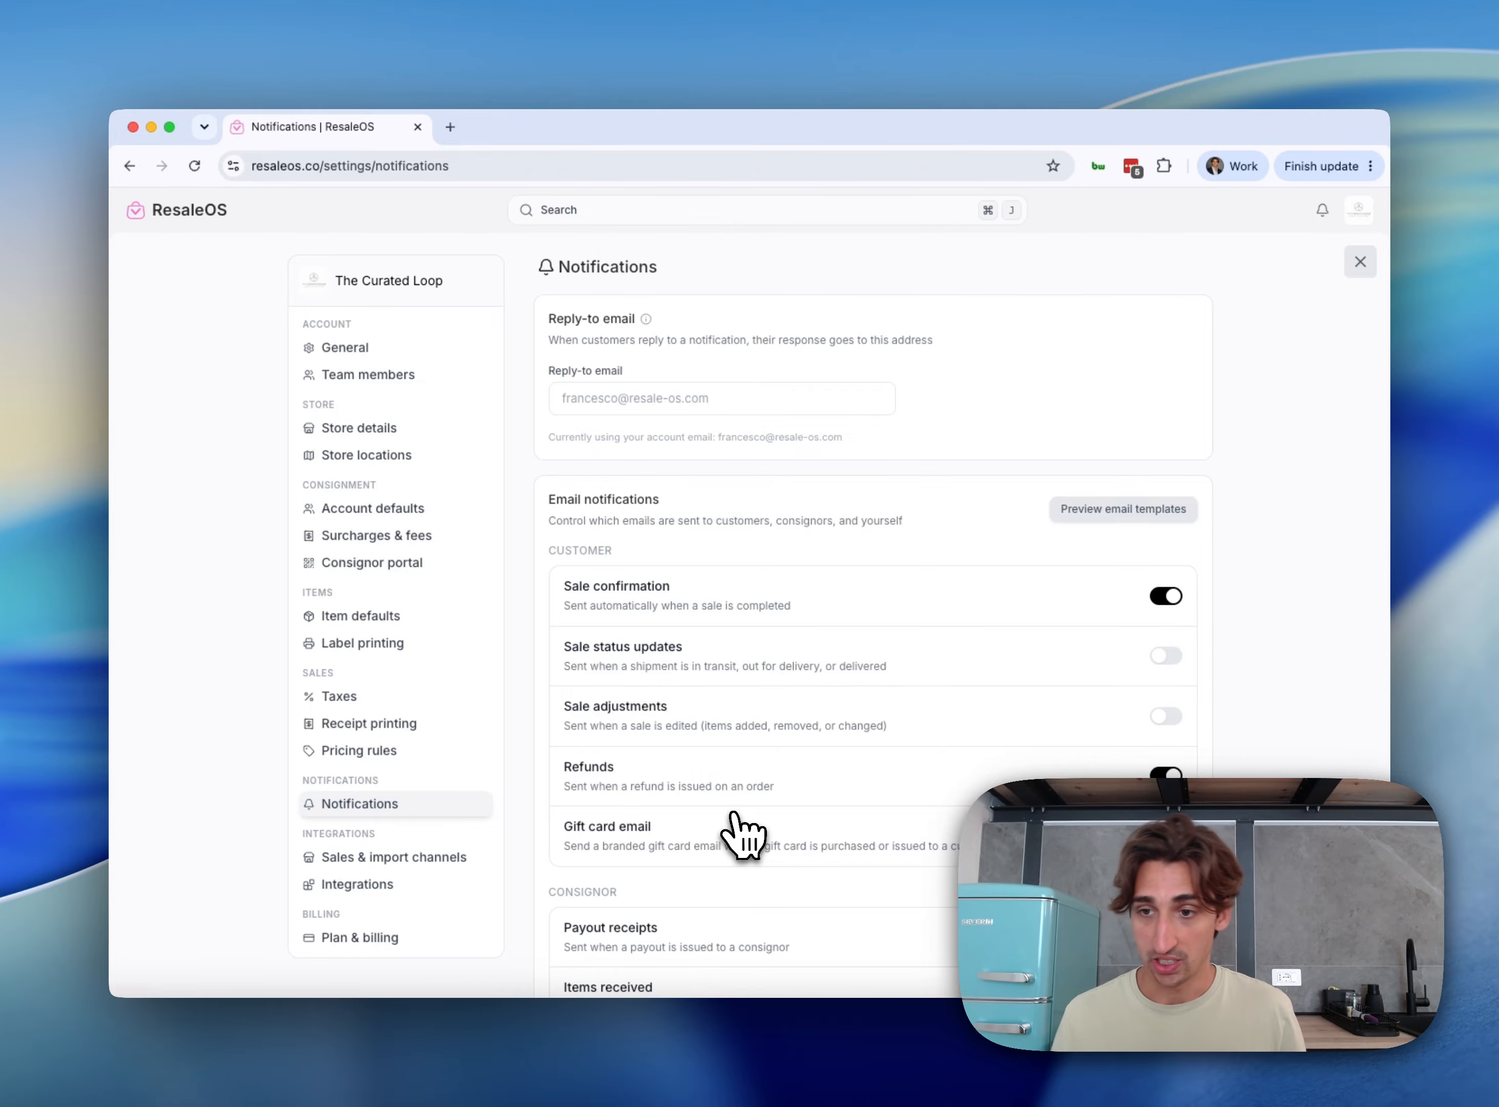
Preview the expanded Sale confirmation email template, then go to Sales & import channels
{"action": "scroll", "coordinate": [908, 610], "scroll_direction": "down", "scroll_amount": 2}
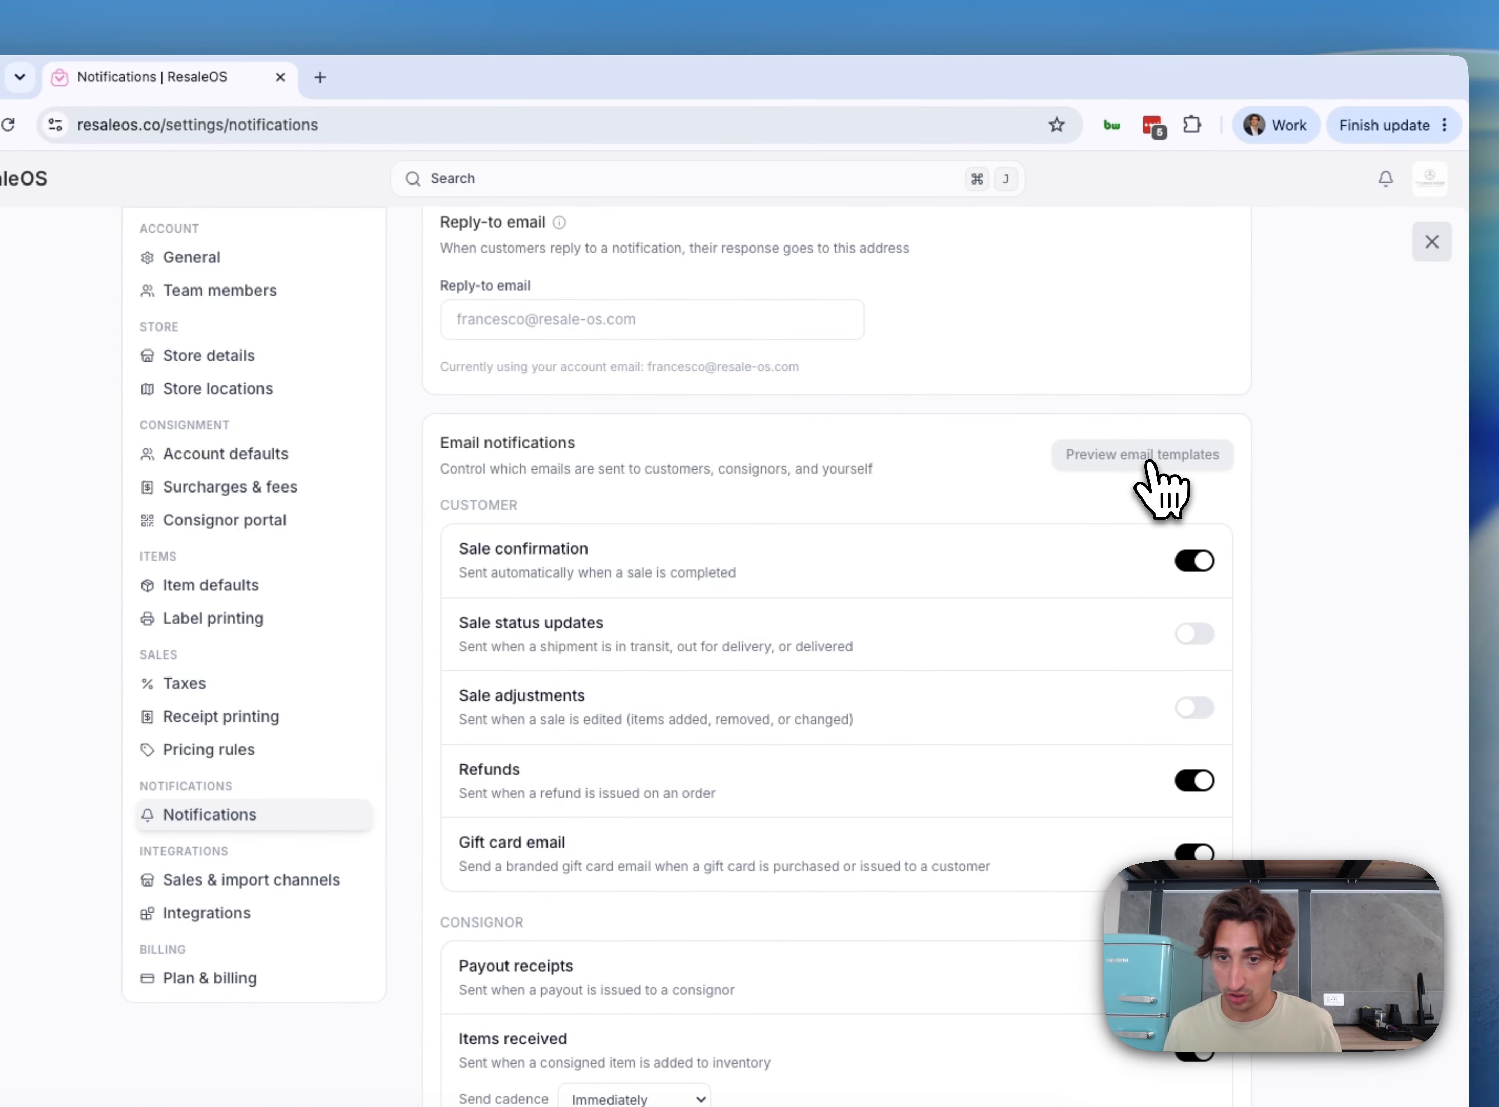
{"action": "left_click", "coordinate": [1147, 463]}
{"action": "left_click", "coordinate": [688, 479]}
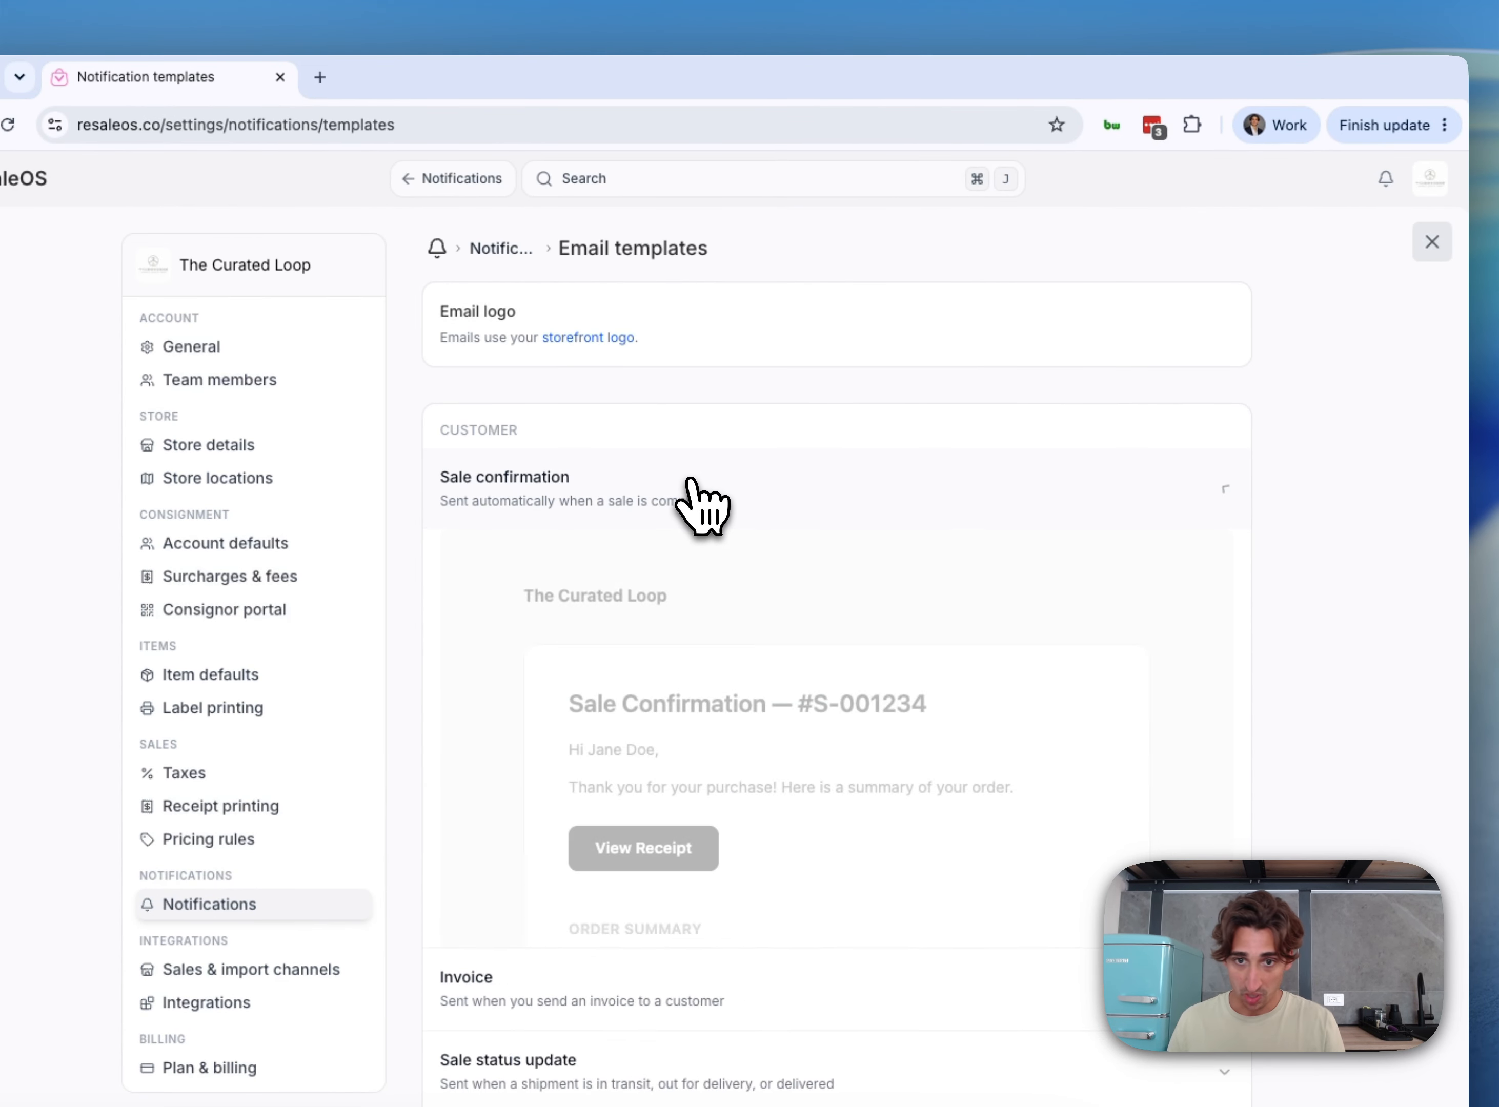
{"action": "scroll", "coordinate": [690, 480], "scroll_direction": "down", "scroll_amount": 10}
{"action": "scroll", "coordinate": [691, 479], "scroll_direction": "up", "scroll_amount": 7}
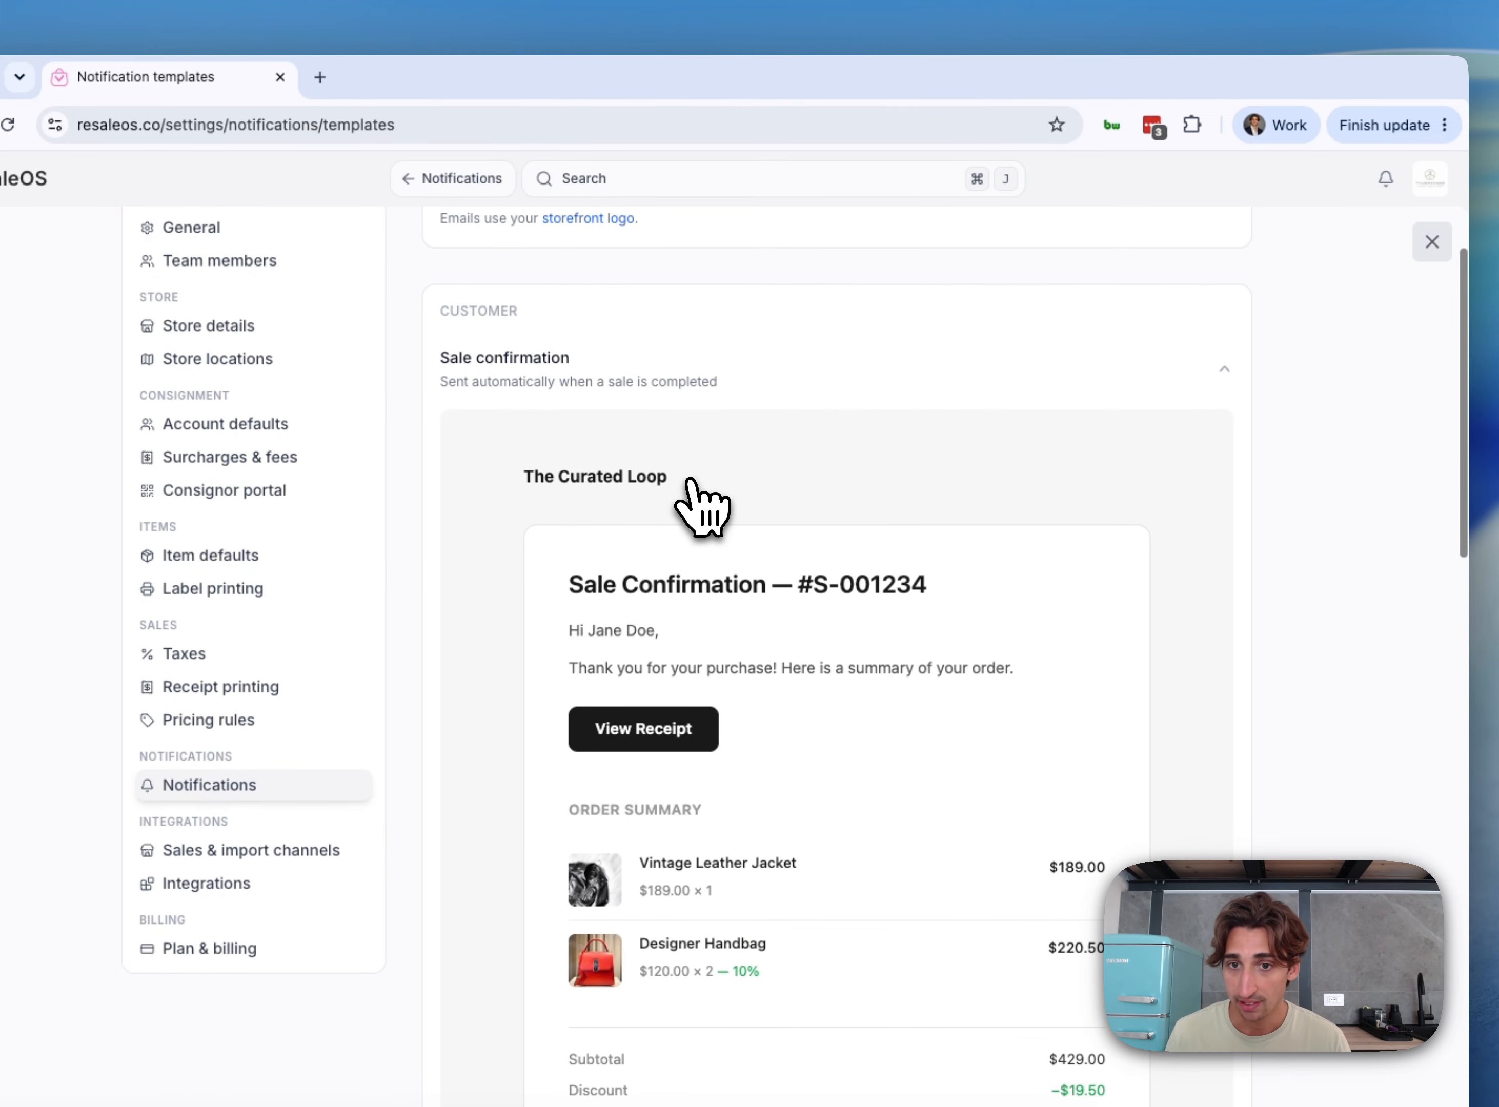
{"action": "scroll", "coordinate": [801, 566], "scroll_direction": "up", "scroll_amount": 2}
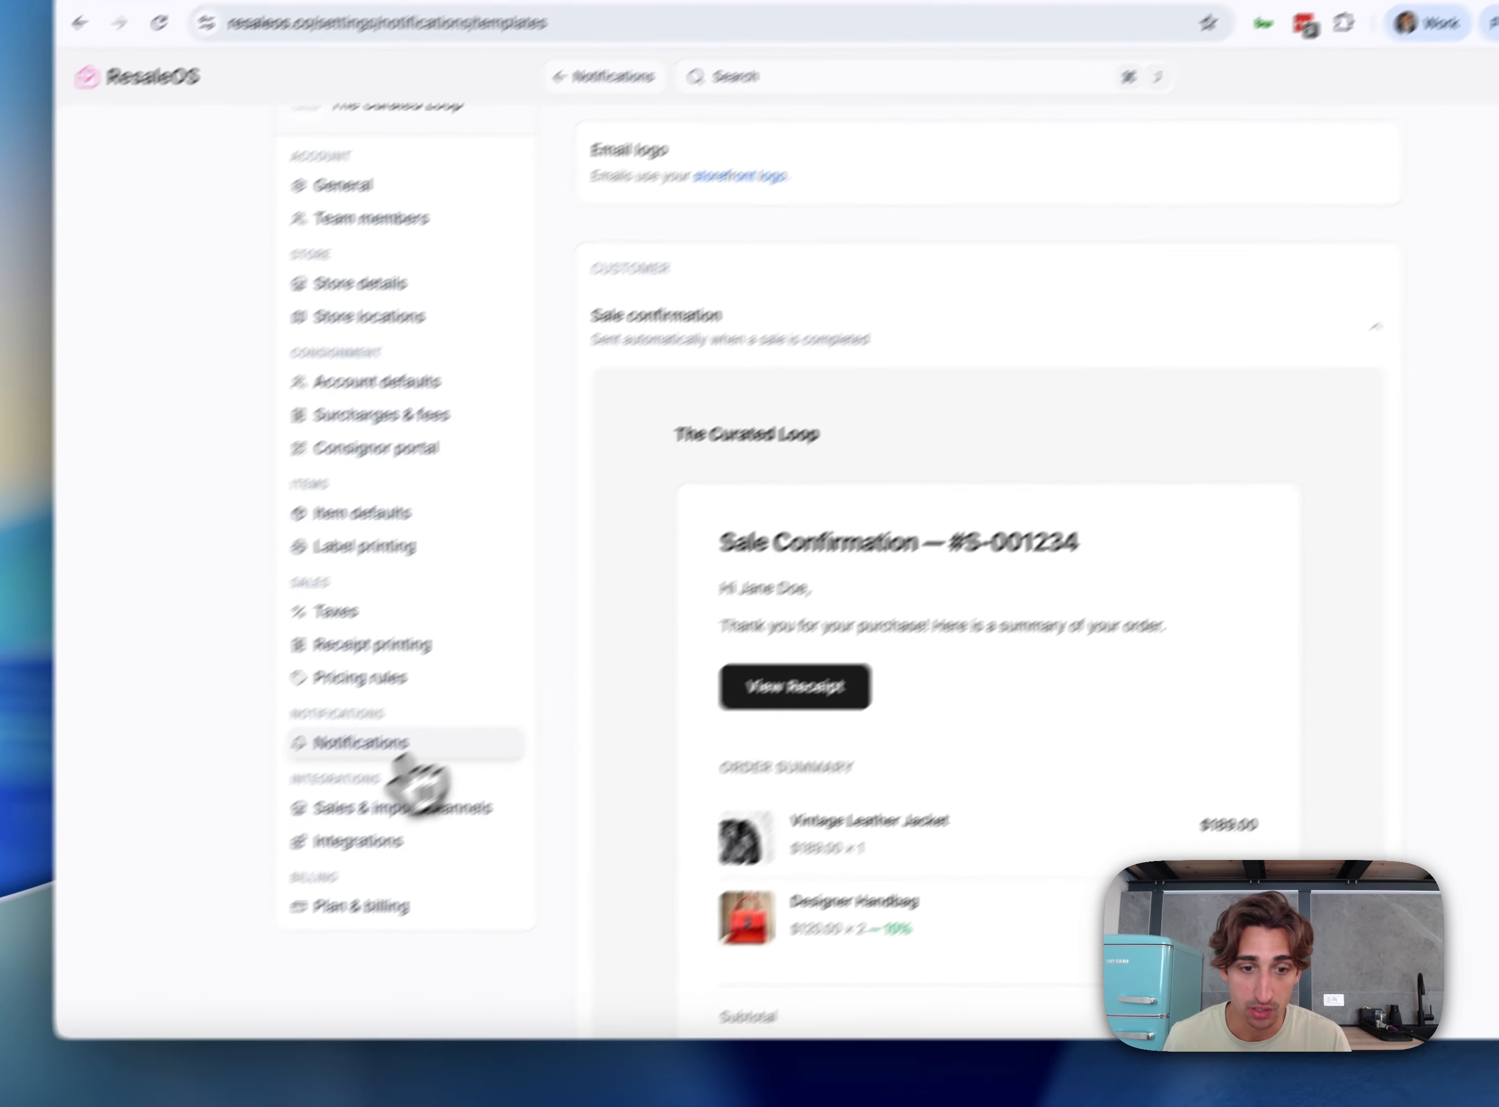
{"action": "left_click", "coordinate": [320, 812]}
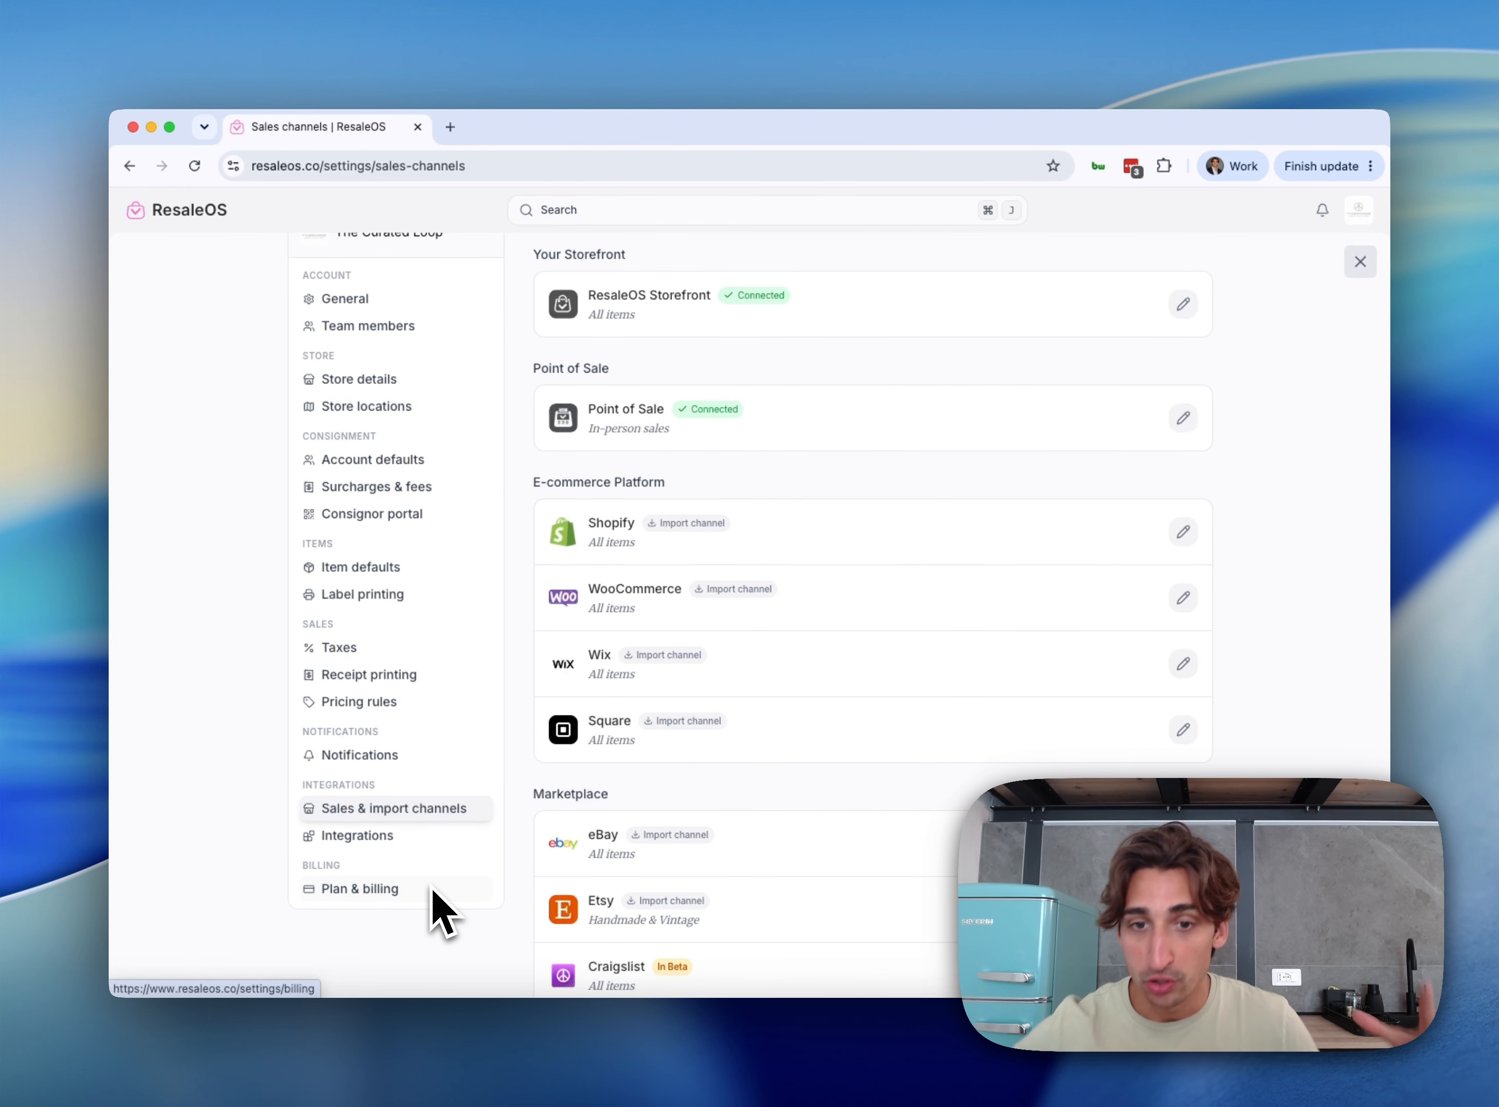
Review the Storefront, Point of Sale and marketplace import channels, then view Integrations
{"action": "scroll", "coordinate": [820, 766], "scroll_direction": "down", "scroll_amount": 15}
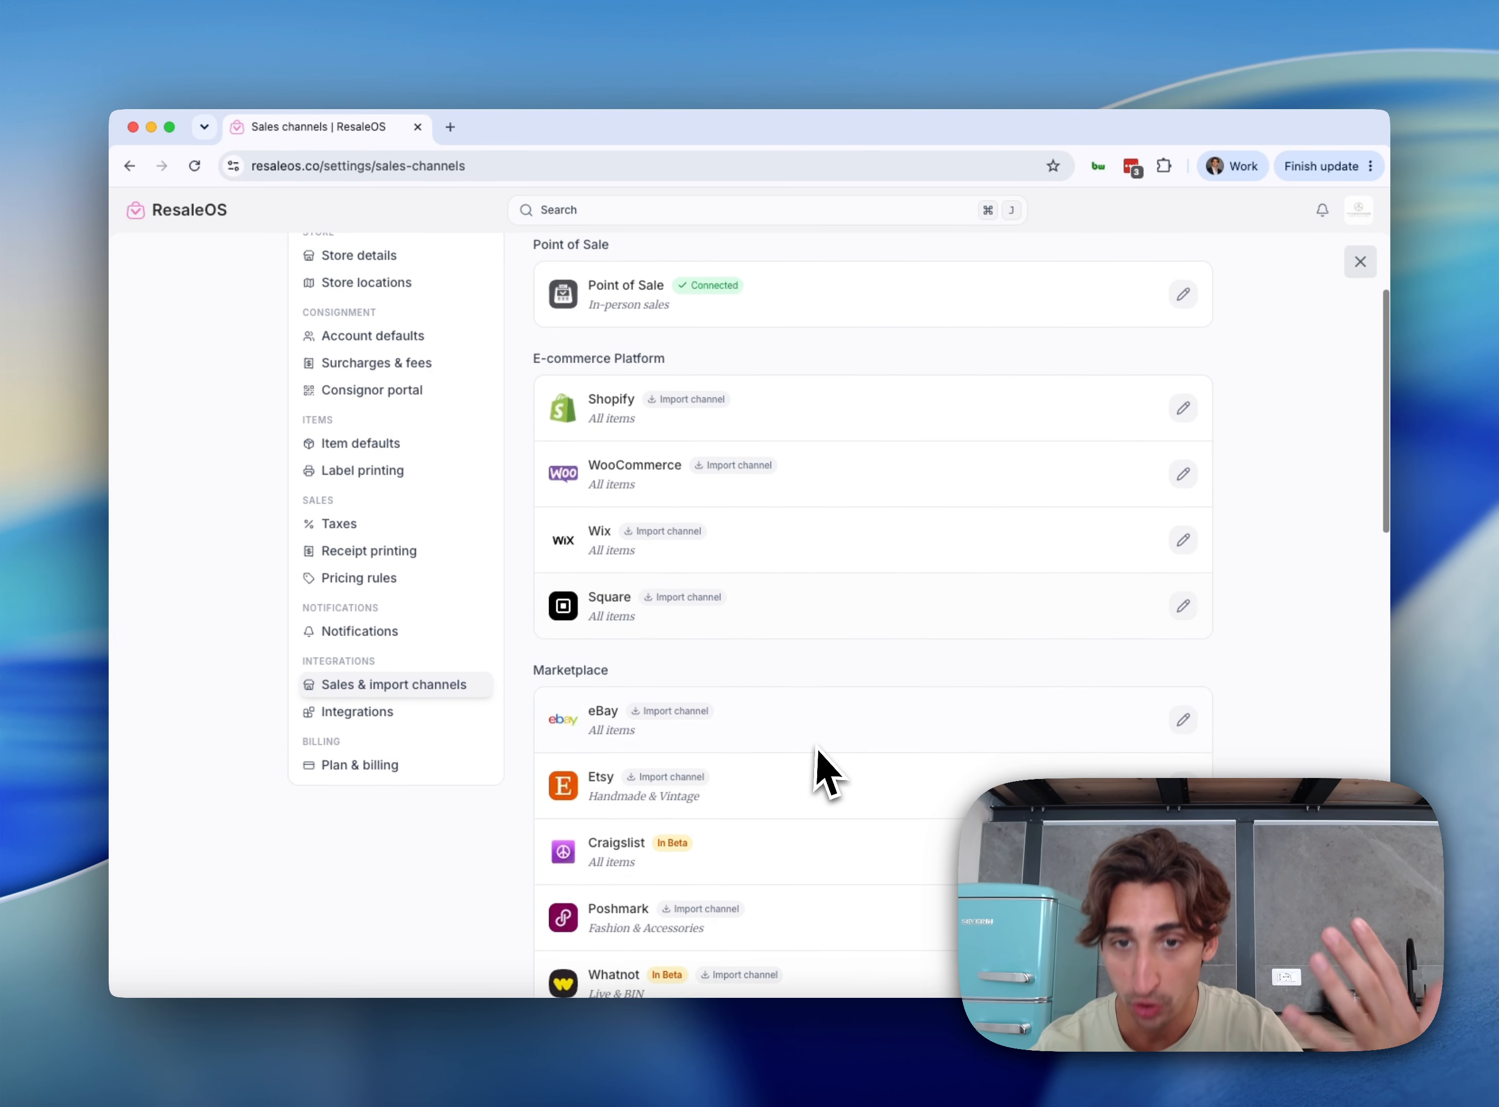
{"action": "scroll", "coordinate": [828, 772], "scroll_direction": "down", "scroll_amount": 10}
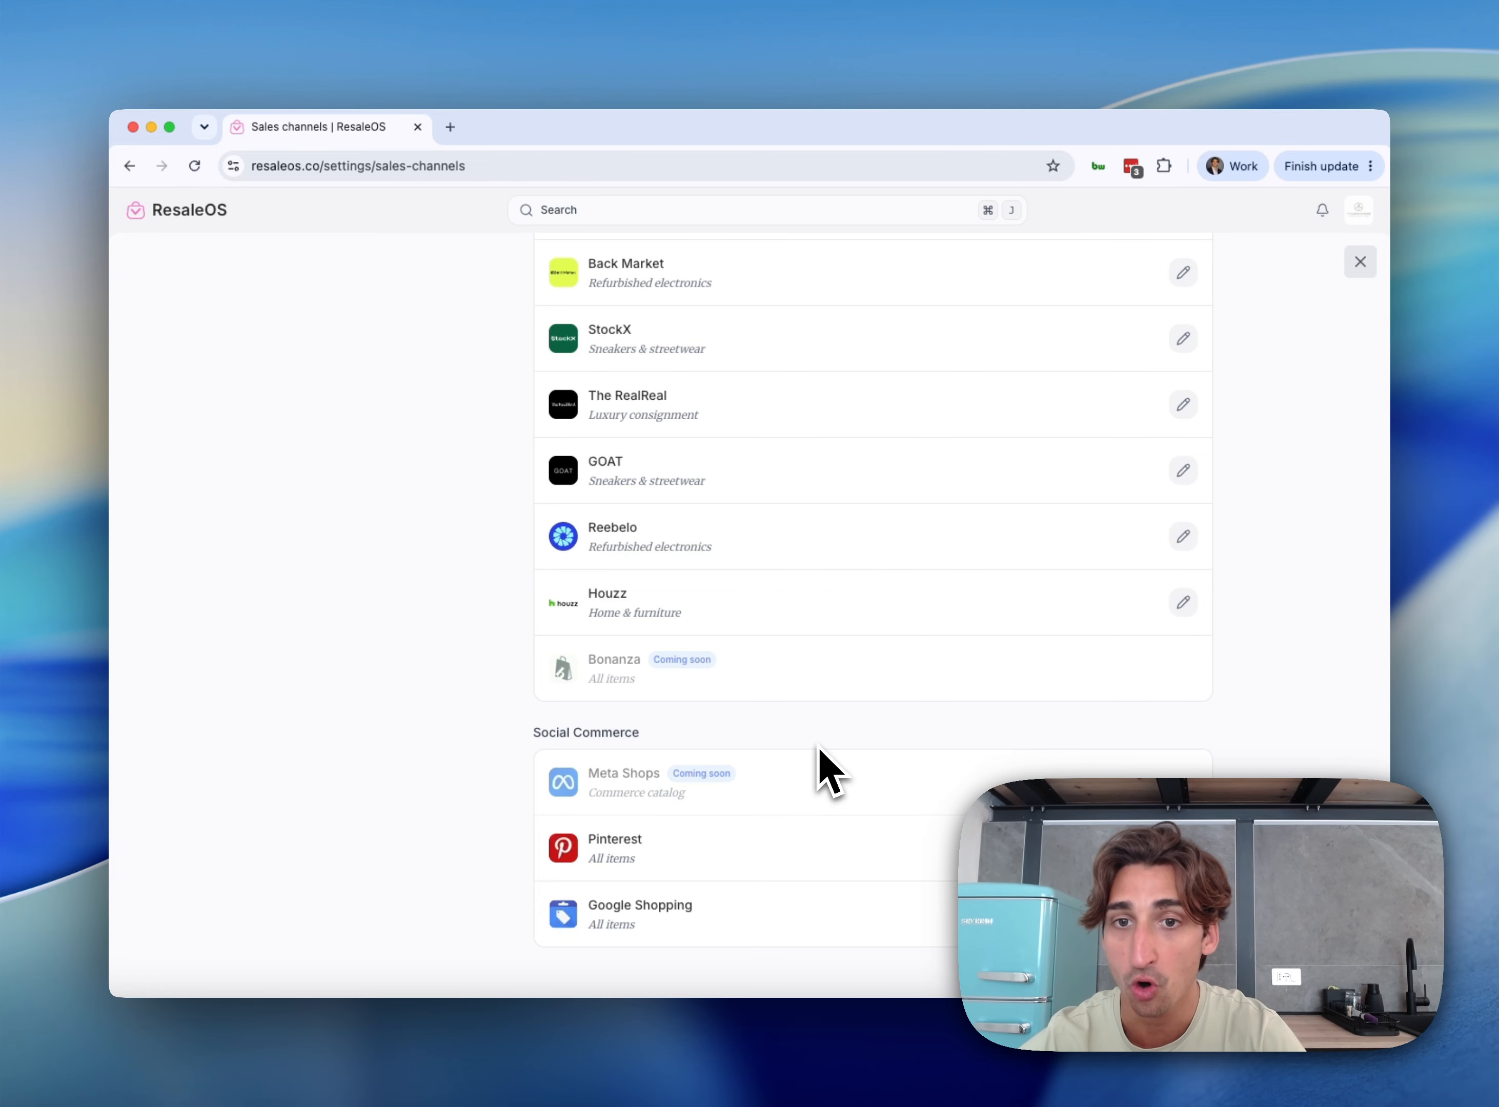
{"action": "scroll", "coordinate": [820, 751], "scroll_direction": "up", "scroll_amount": 15}
{"action": "scroll", "coordinate": [819, 752], "scroll_direction": "up", "scroll_amount": 10}
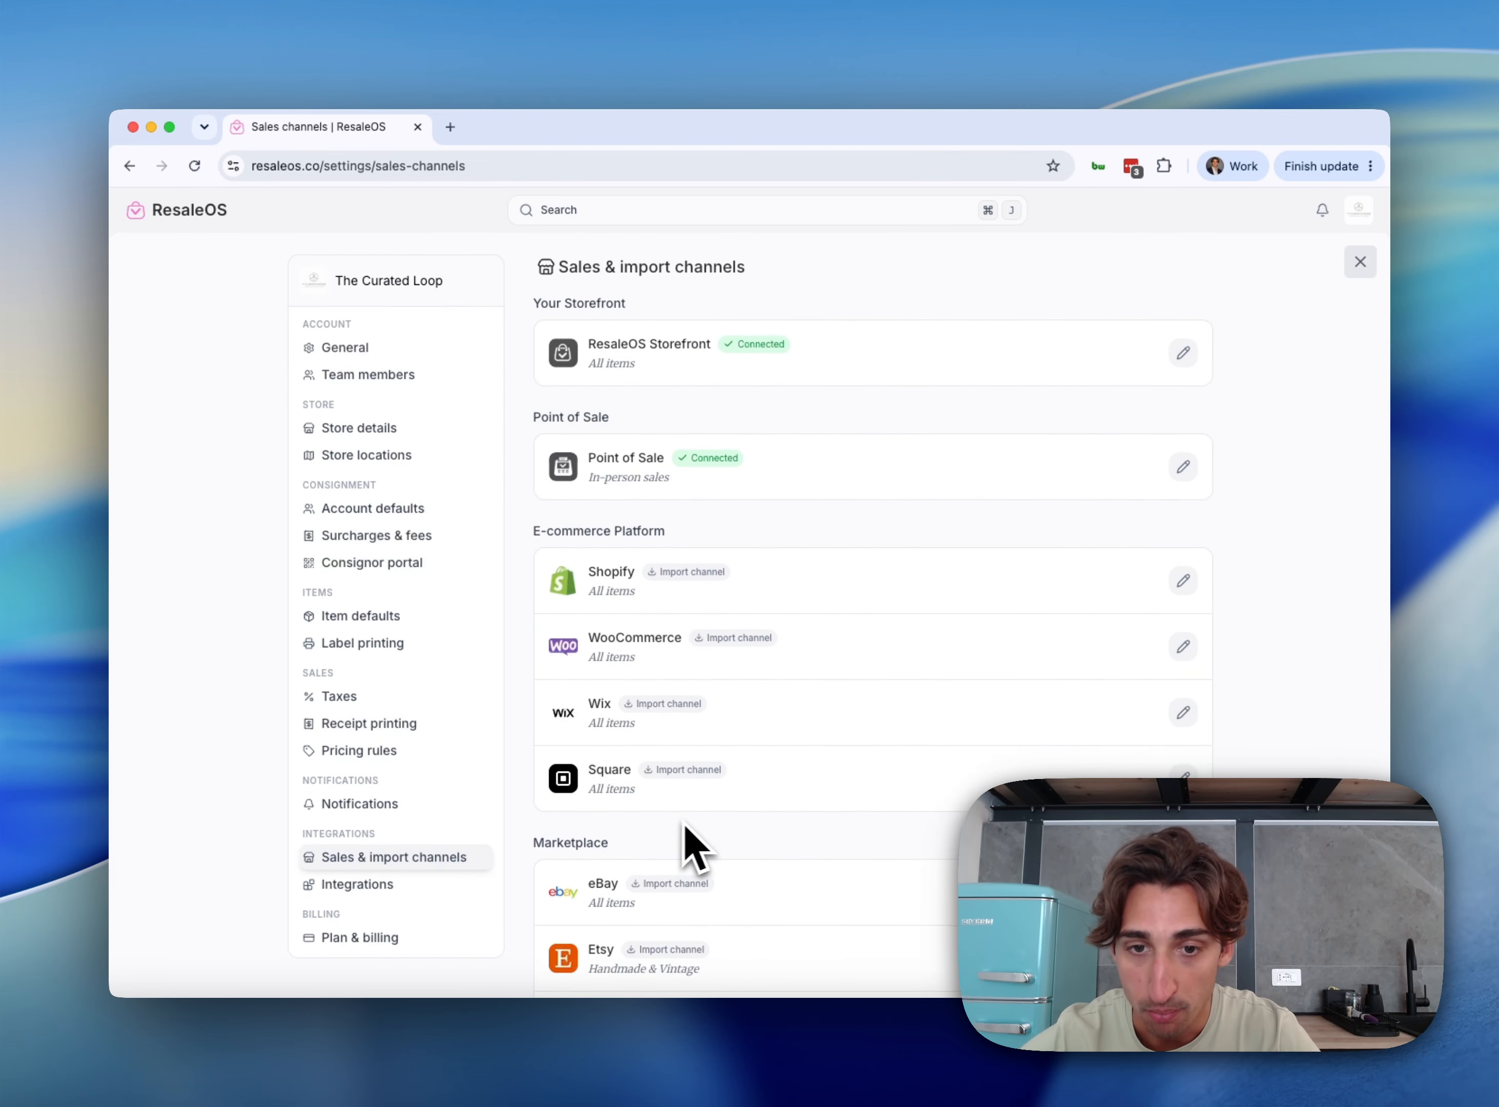
{"action": "scroll", "coordinate": [712, 847], "scroll_direction": "down", "scroll_amount": 2}
{"action": "scroll", "coordinate": [705, 833], "scroll_direction": "up", "scroll_amount": 2}
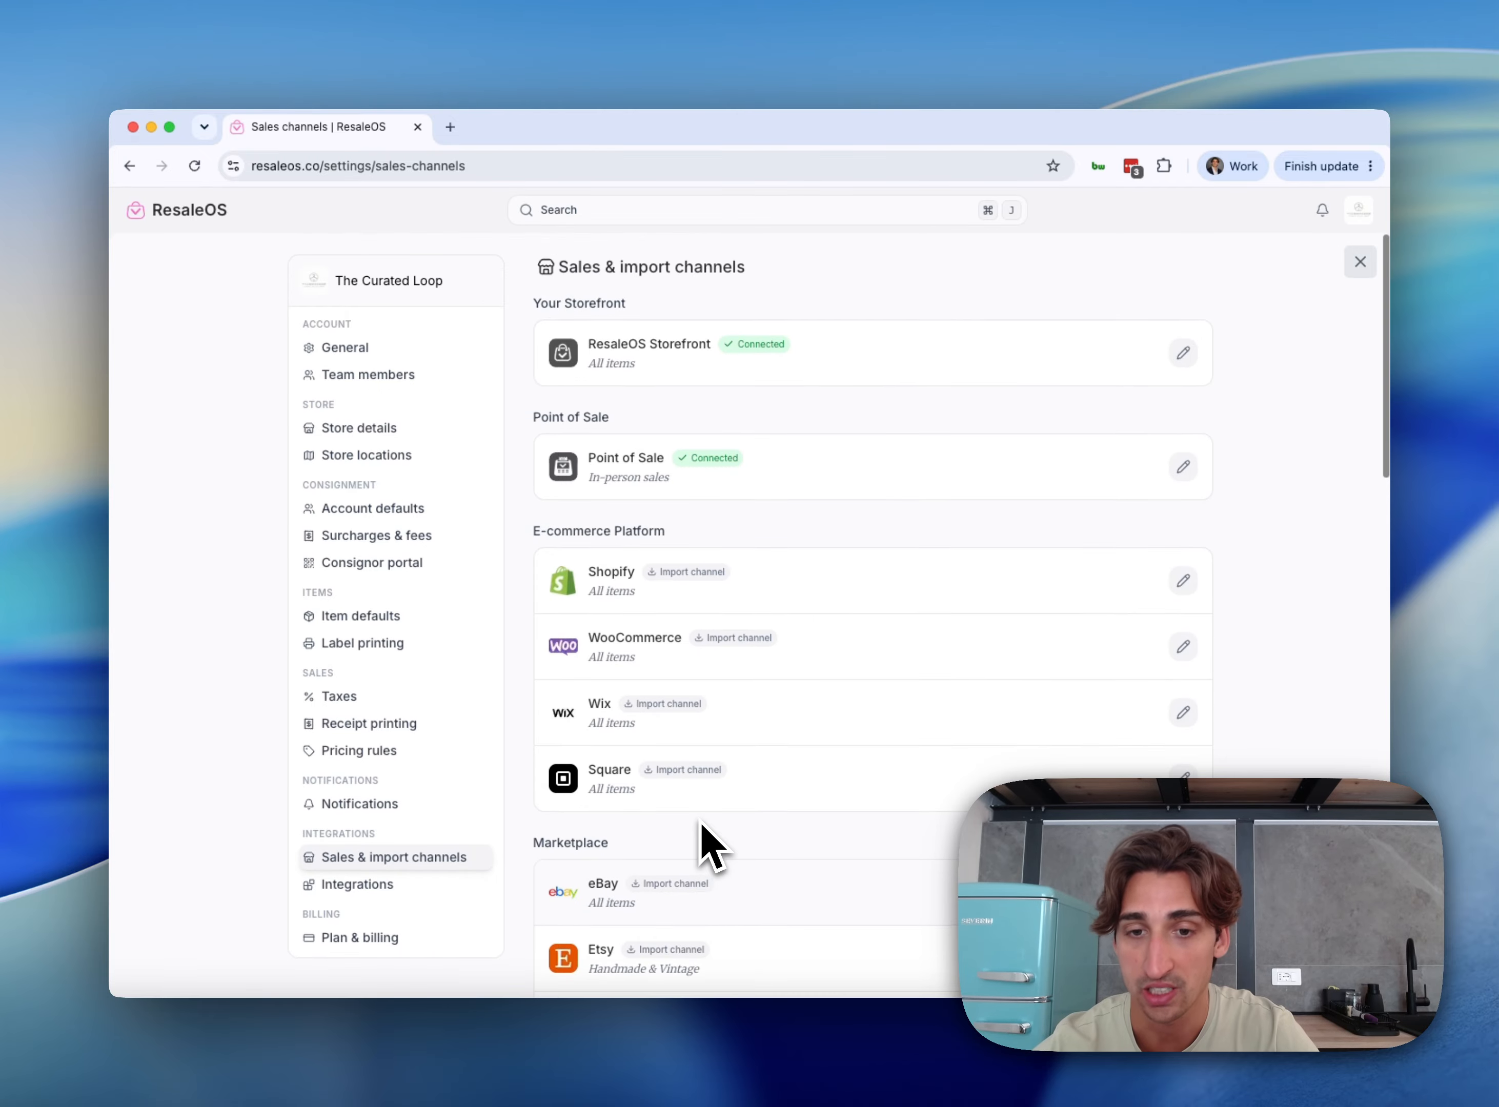
{"action": "scroll", "coordinate": [705, 833], "scroll_direction": "down", "scroll_amount": 15}
{"action": "scroll", "coordinate": [705, 834], "scroll_direction": "up", "scroll_amount": 15}
{"action": "scroll", "coordinate": [705, 834], "scroll_direction": "up", "scroll_amount": 2}
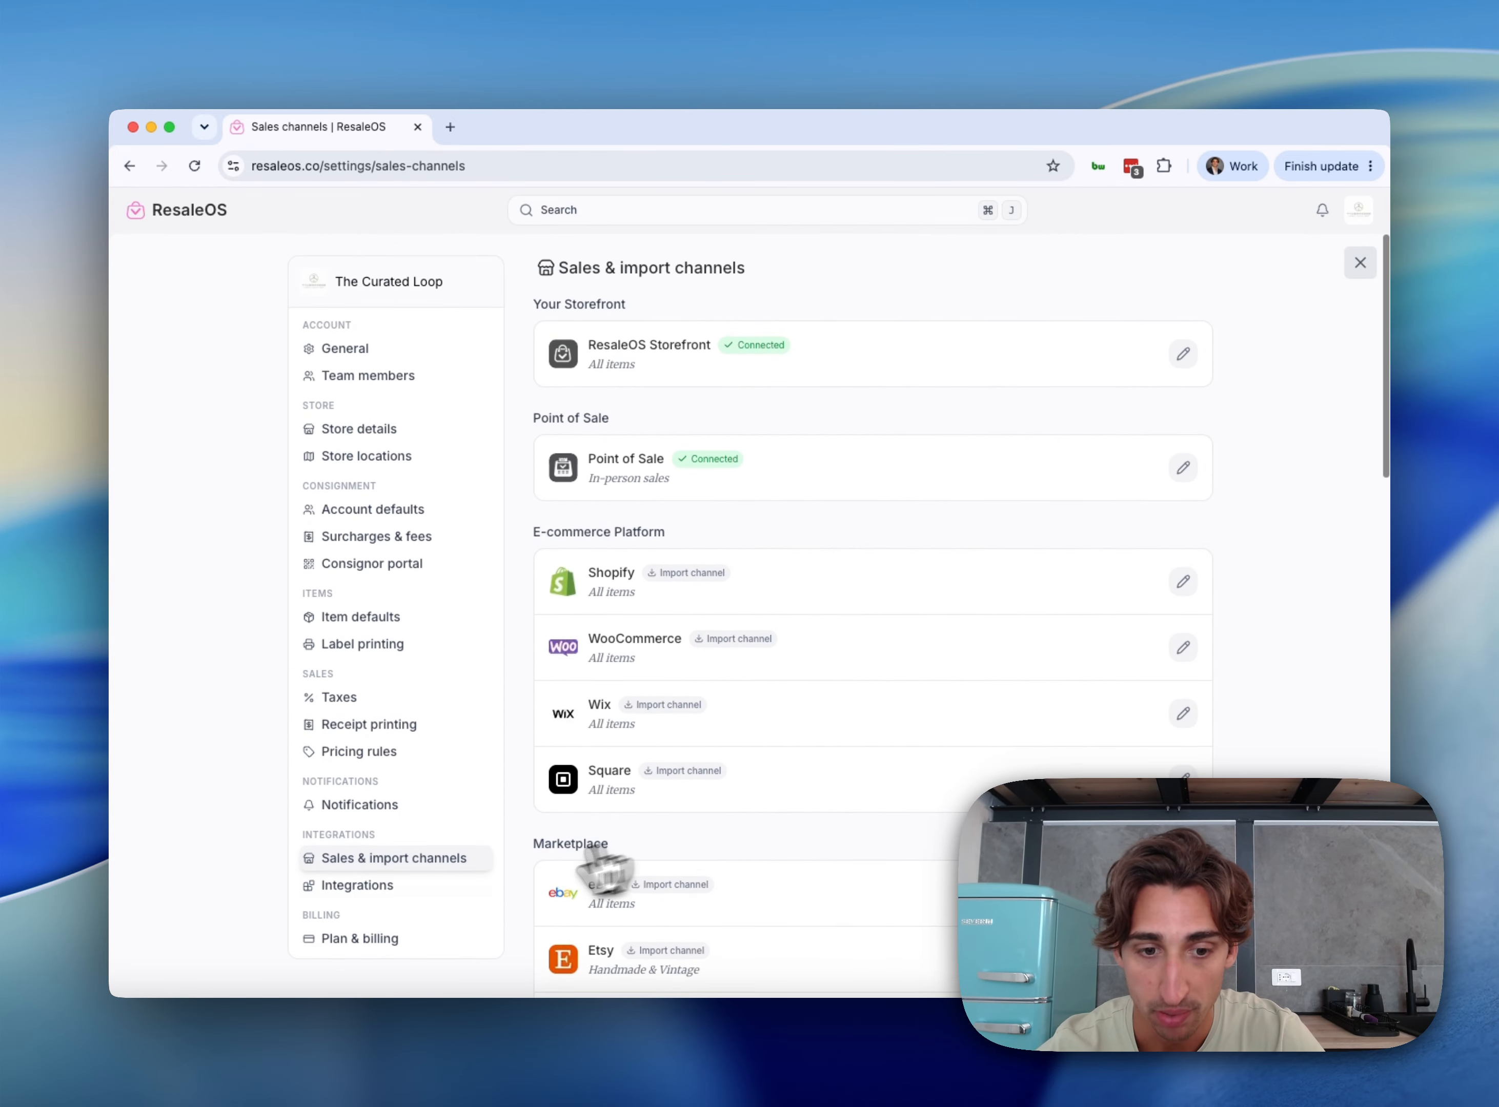
{"action": "left_click", "coordinate": [427, 892]}
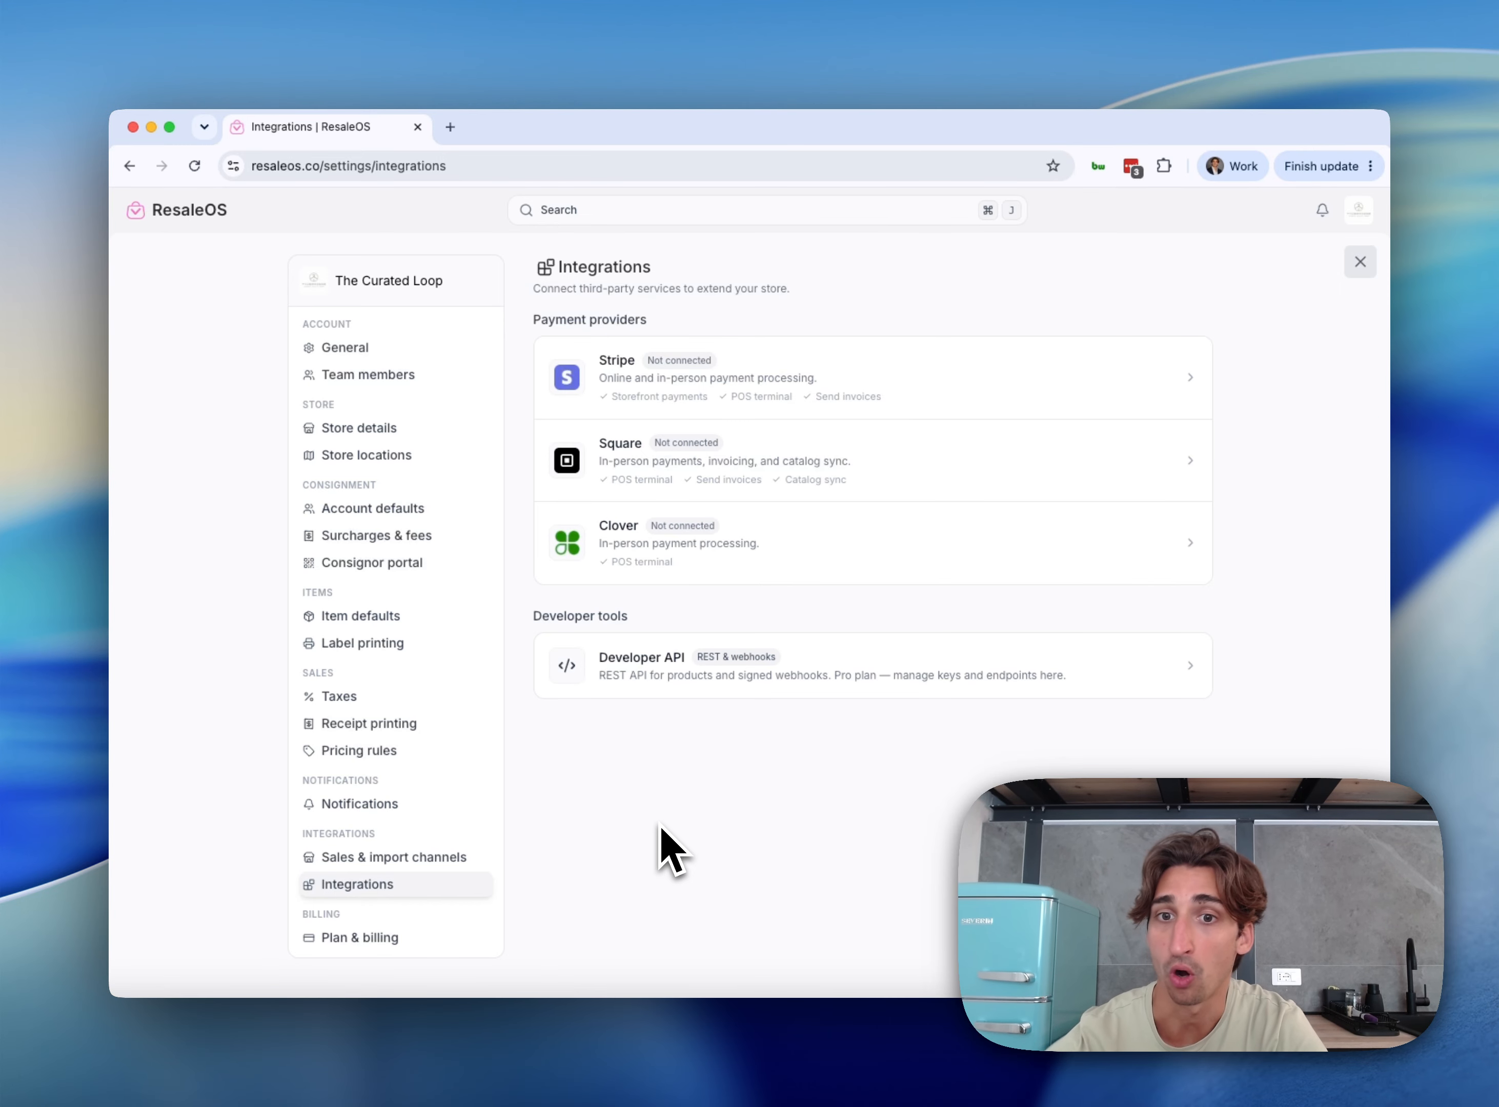
Check the remaining free-trial days under Plan & billing, then return to the Storefront dashboard
{"action": "left_click", "coordinate": [383, 942]}
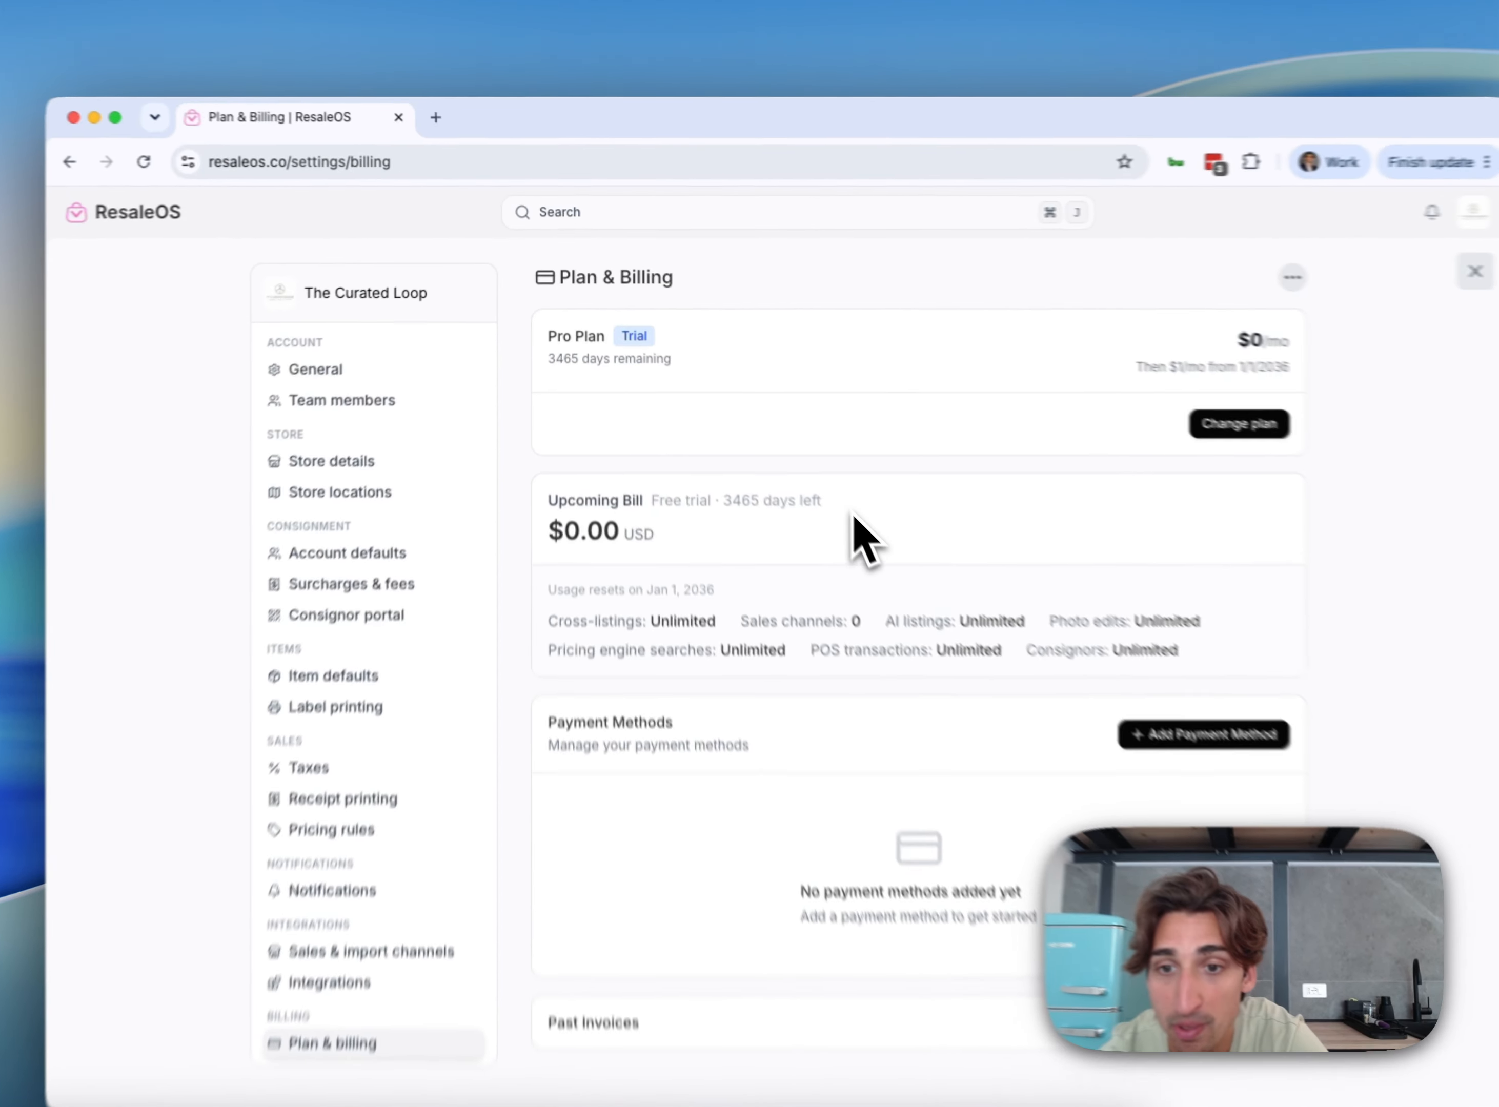
{"action": "left_click_drag", "start_coordinate": [789, 463], "coordinate": [700, 467]}
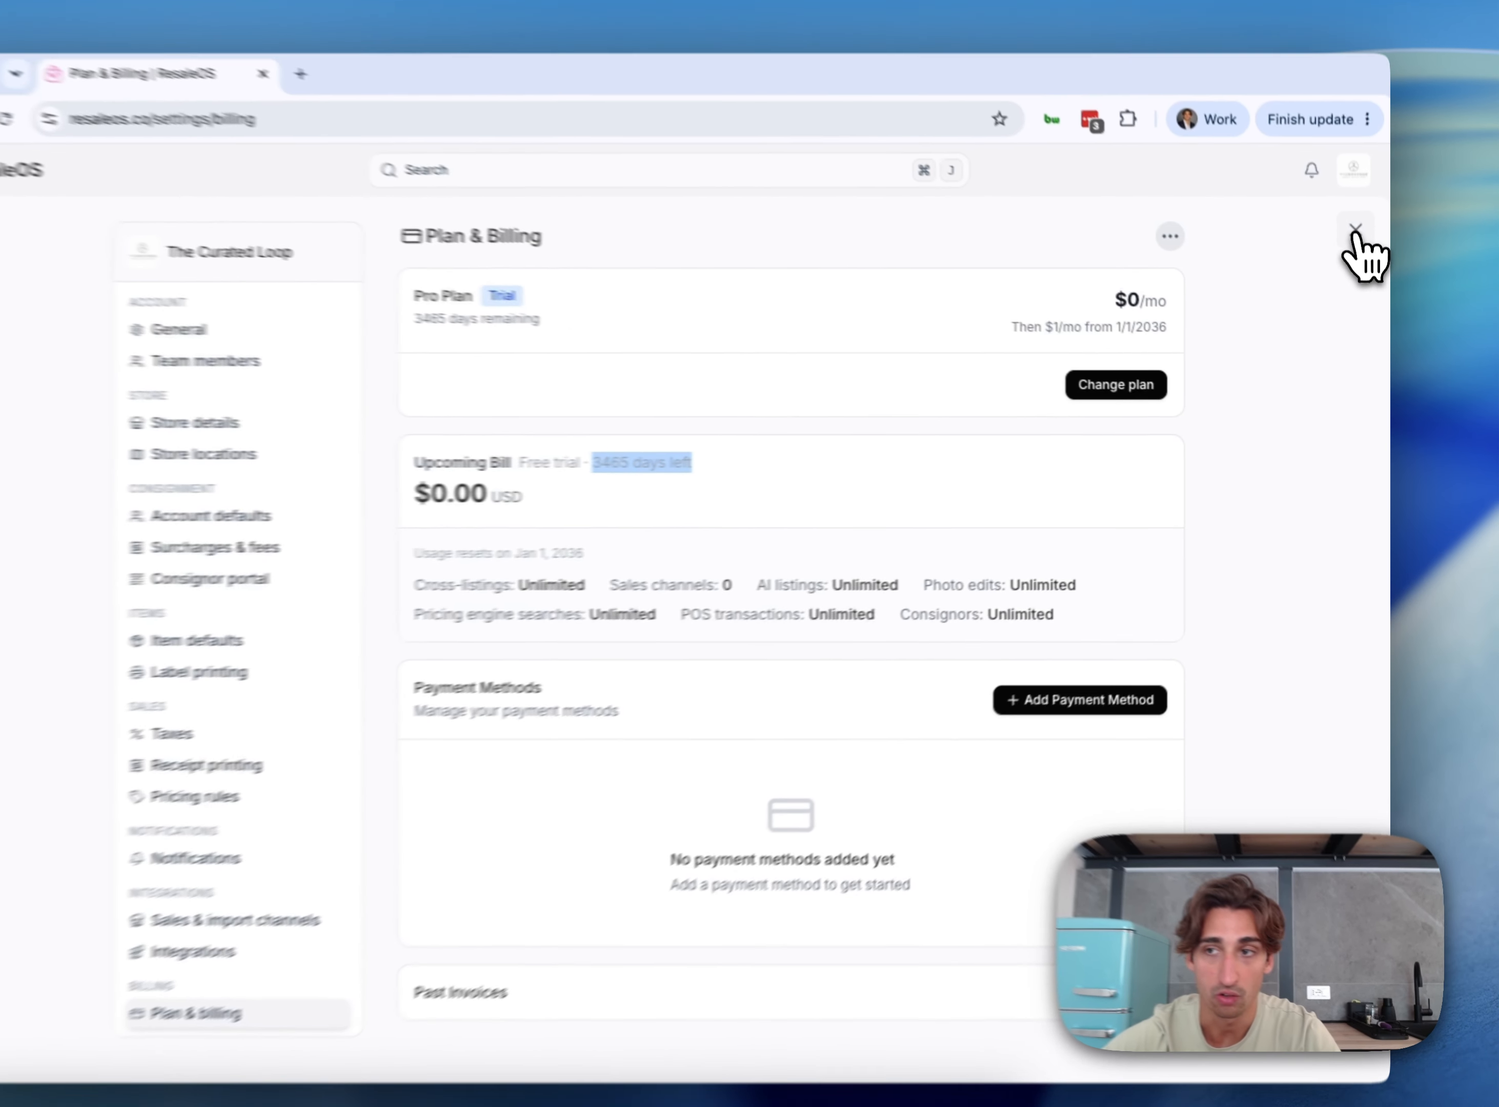
{"action": "left_click", "coordinate": [1360, 261]}
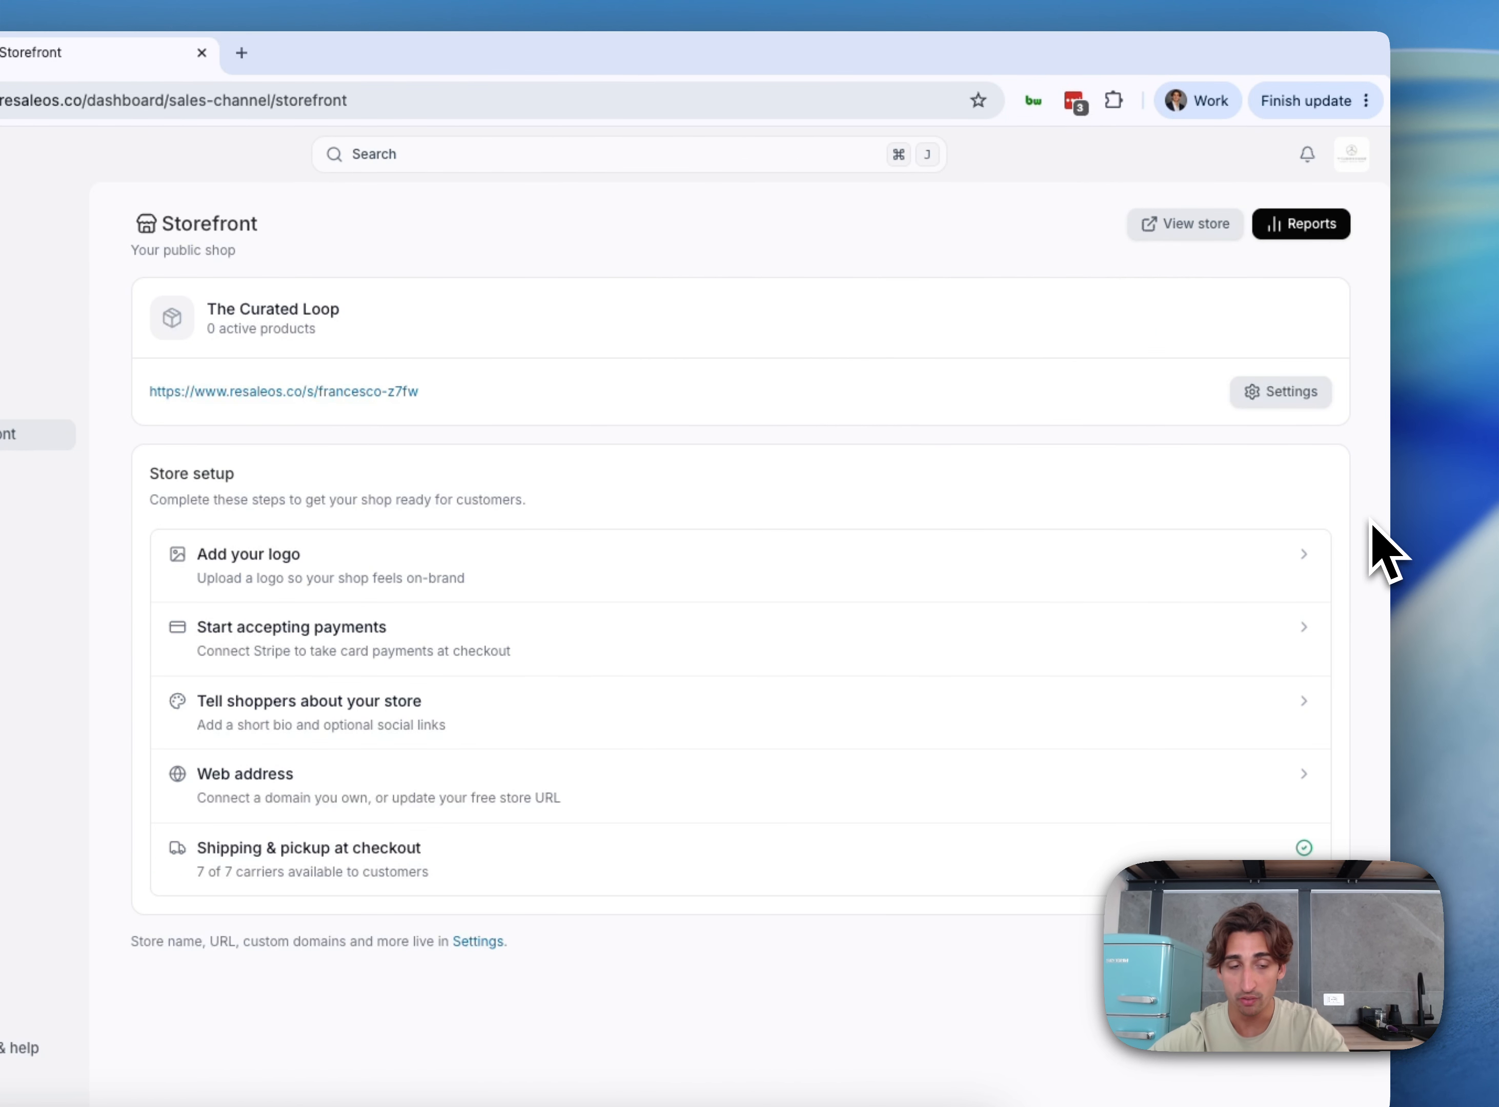